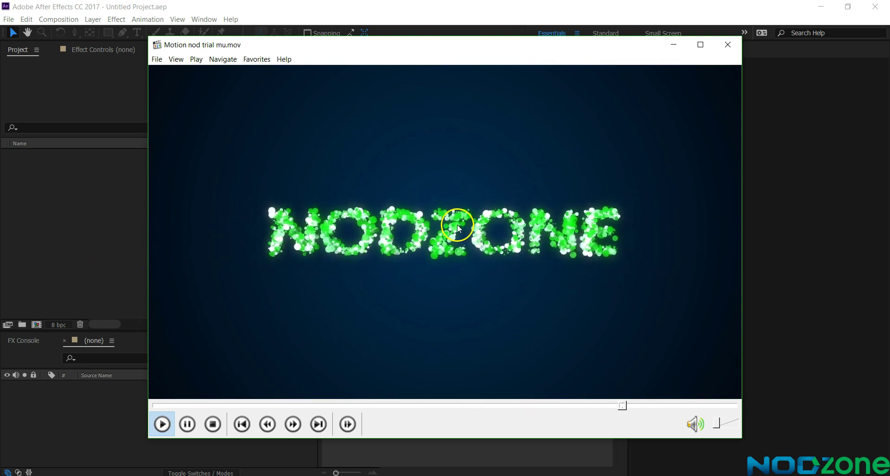
Review the finished animation in Motion nod trial mu.mov, pausing at different moments, and minimize the video player.
left_click(455, 245)
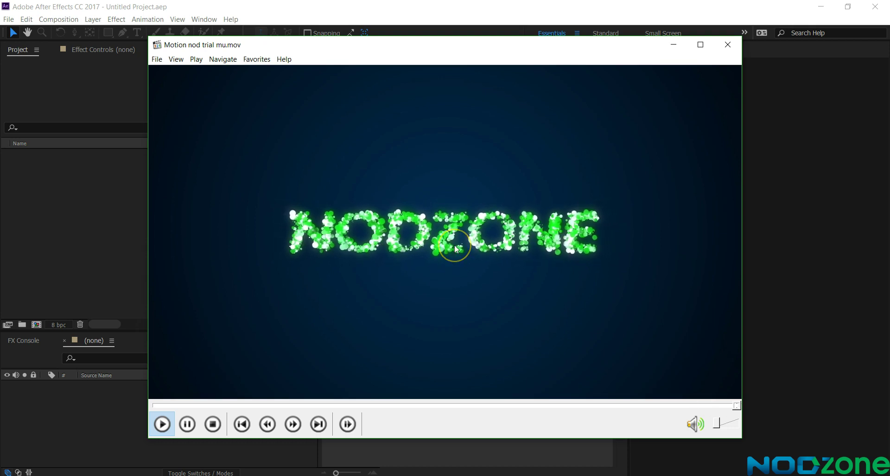
left_click(454, 245)
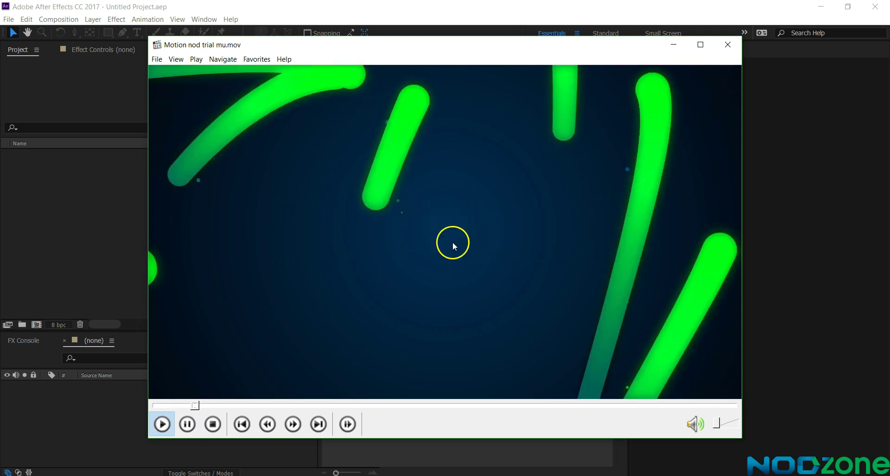
left_click(386, 283)
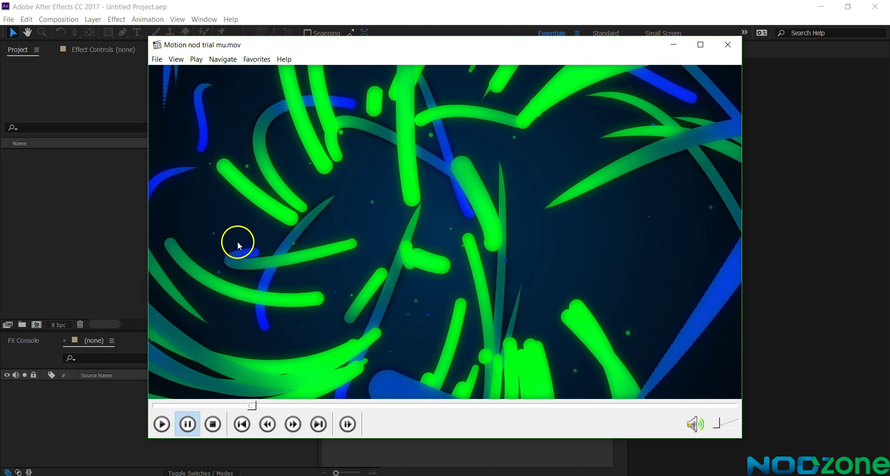
left_click(273, 279)
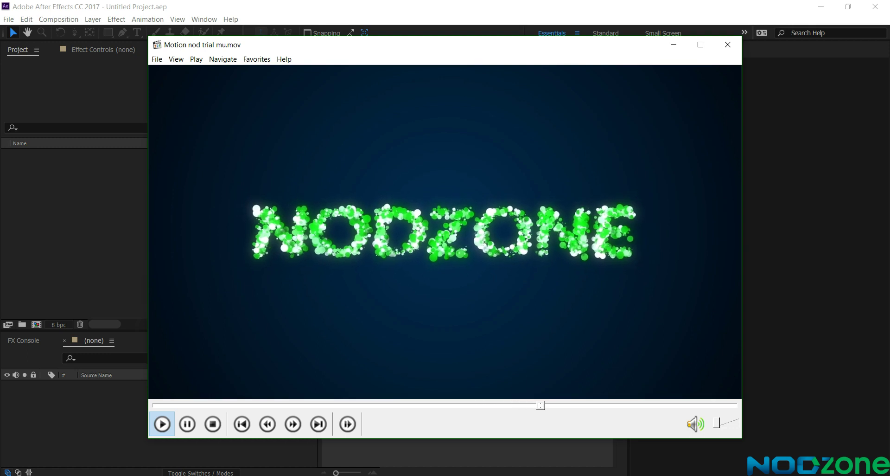
left_click(582, 154)
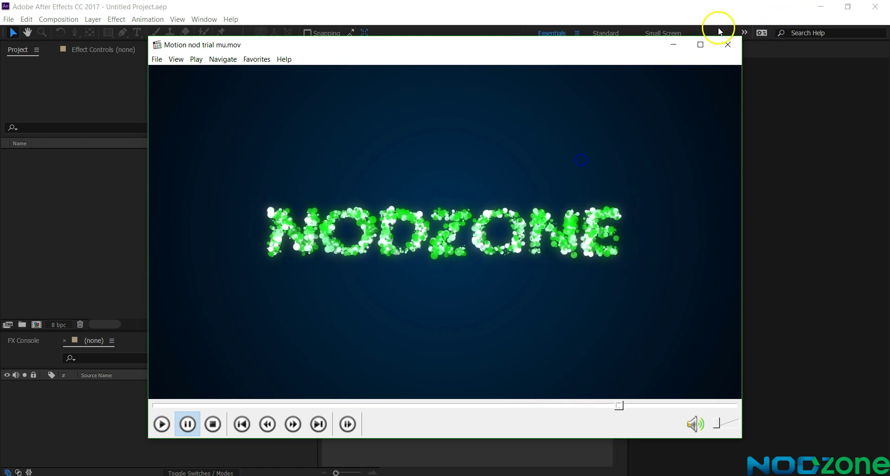
left_click(682, 43)
Create a 1280 x 720 composition named main with a frame rate of 29.97 and a 10-second duration.
left_click(37, 324)
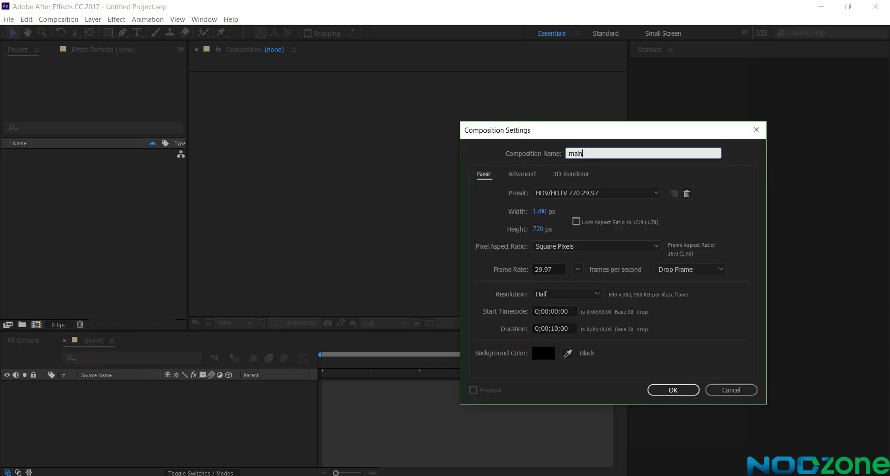
type("main")
key("Return")
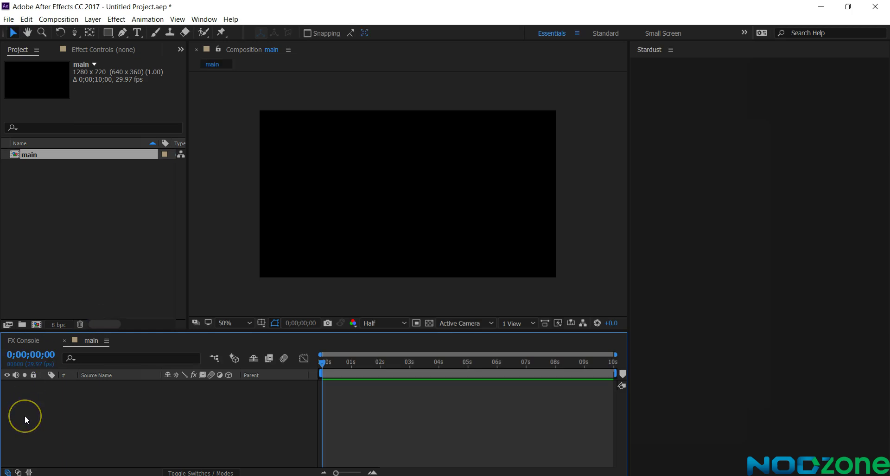
Add a full-size 1280 x 720 solid layer named Star to the main composition.
key("ctrl+y")
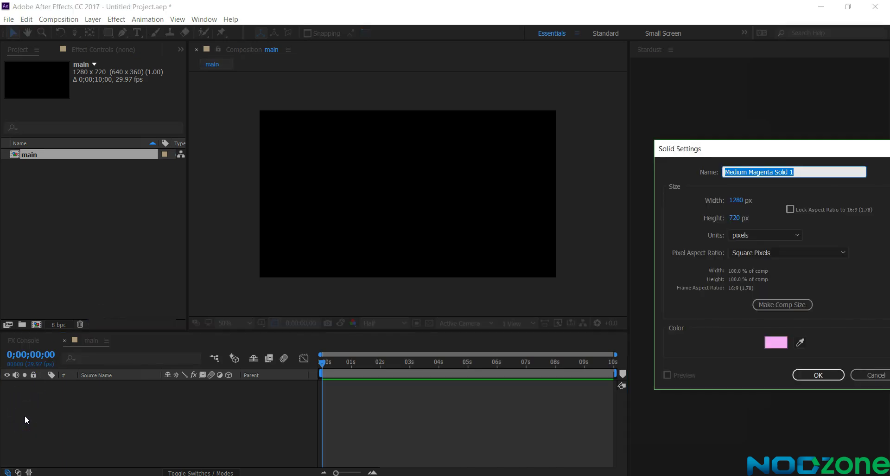
type("Star")
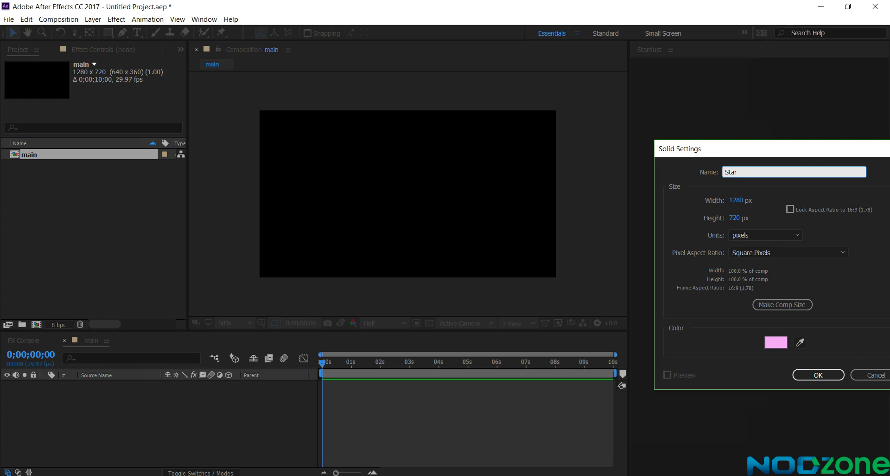
key("Return")
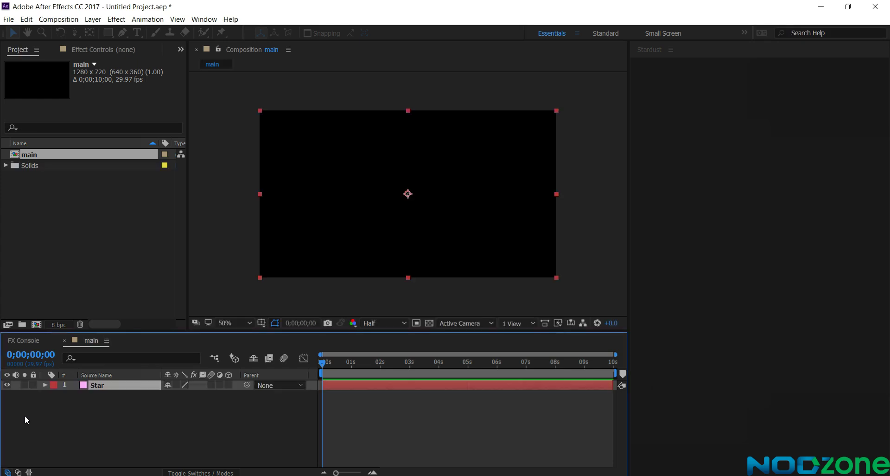
Apply the Stardust effect to the Star layer and move the current time to 0;00;04;00.
key("ctrl+space")
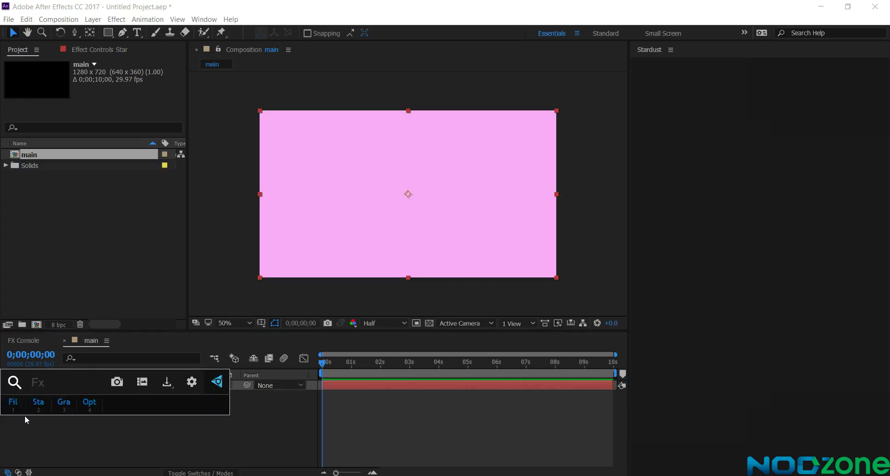
left_click(49, 402)
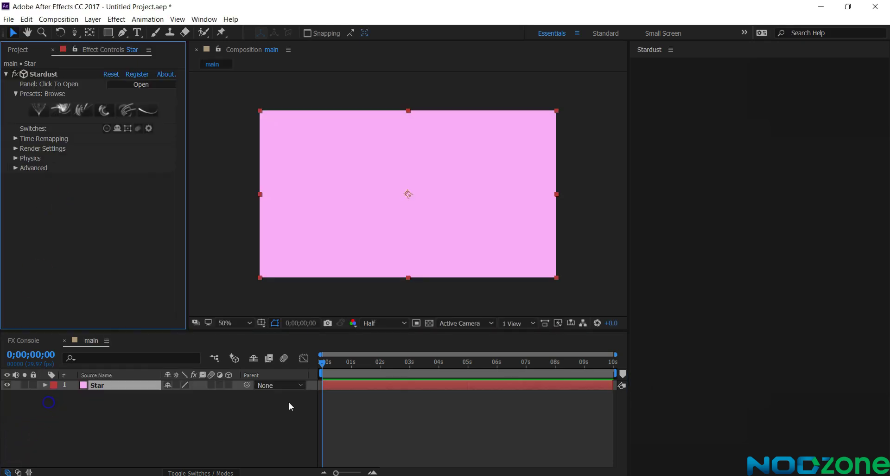
left_click_drag(380, 367, 439, 372)
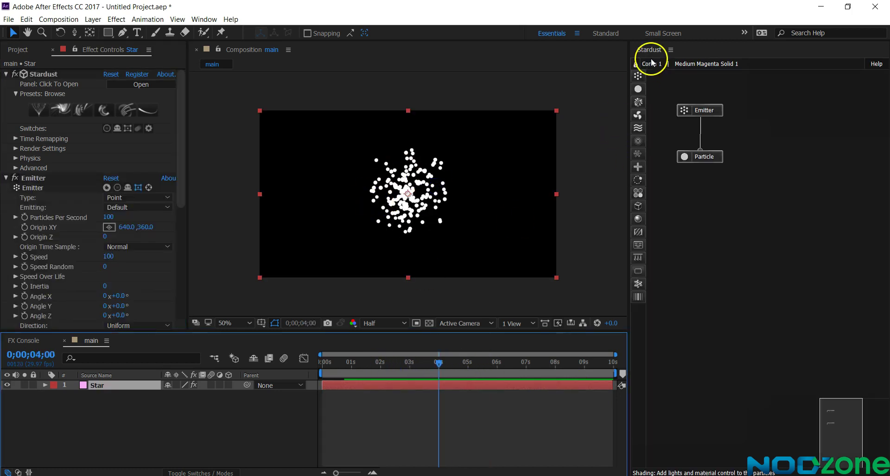
Set the Stardust emitter's Type to Sphere and check the particles at 0;00;03;14.
left_click(709, 110)
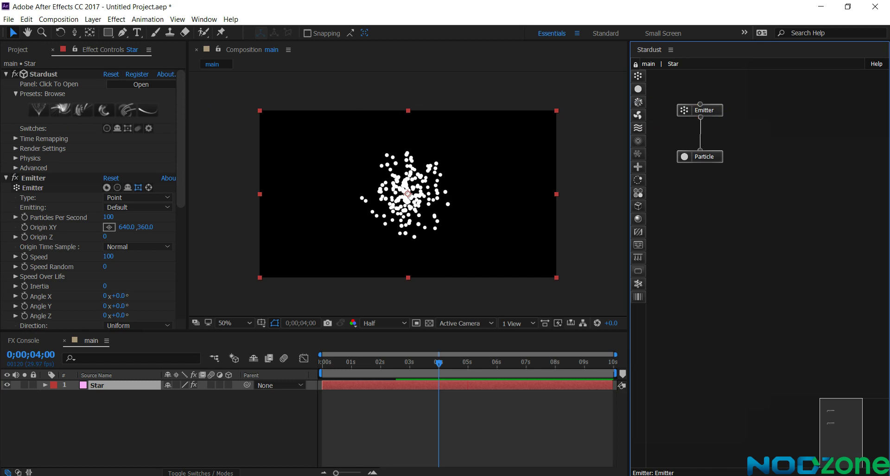
left_click(118, 199)
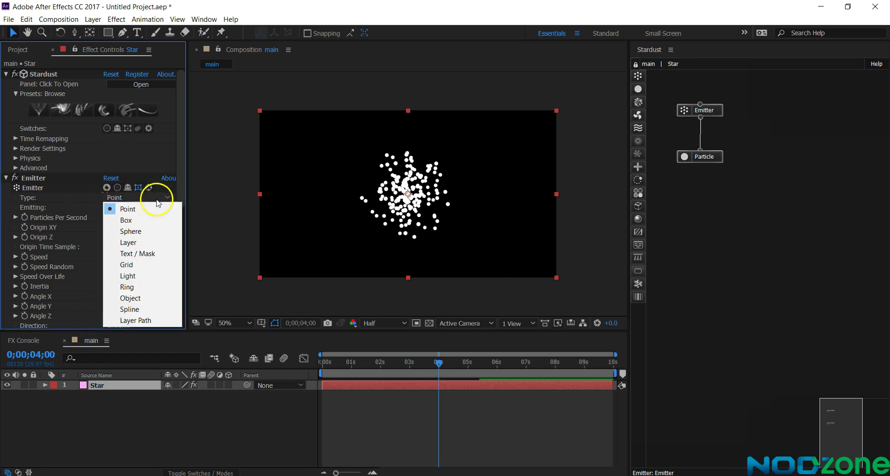
left_click(130, 231)
left_click_drag(347, 365, 440, 363)
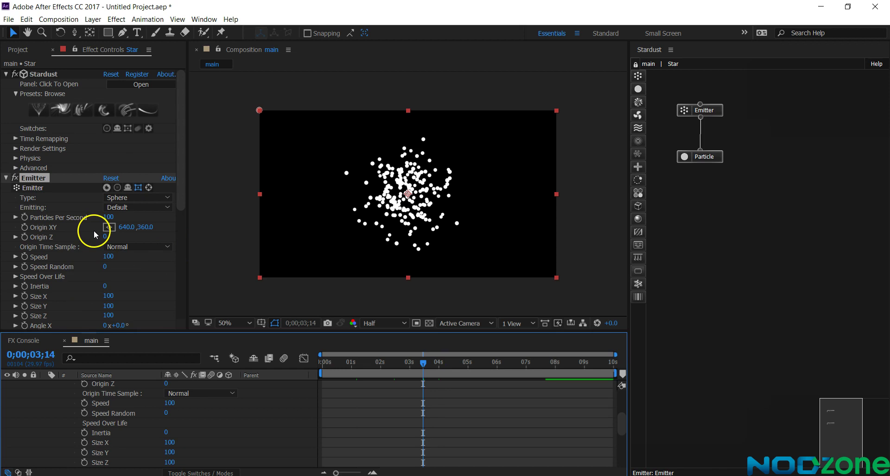
Set the emitter's Particles Per Second to 40.
scroll(93, 230, "down", 1)
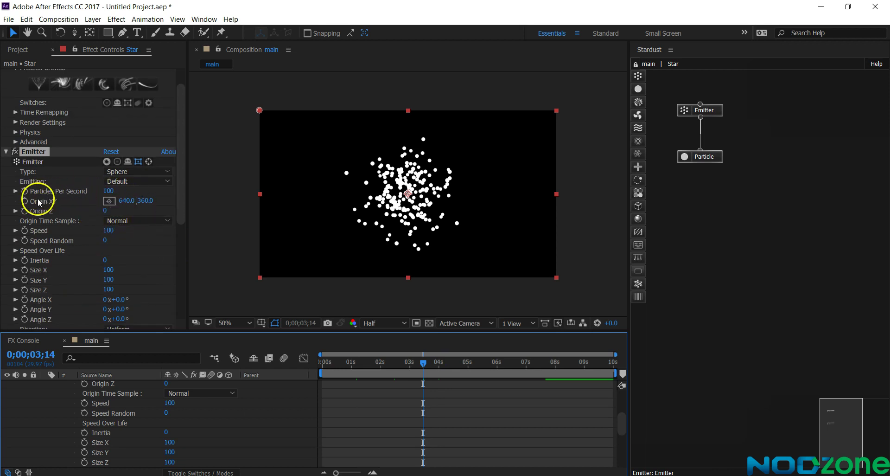
left_click(111, 190)
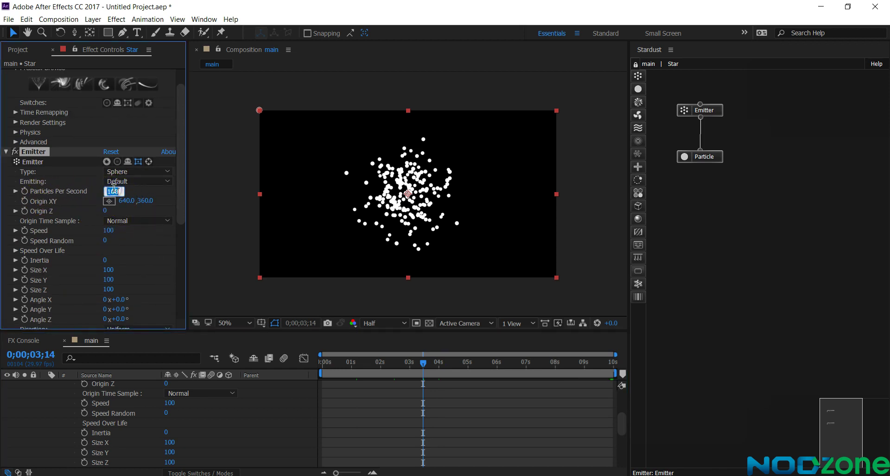
type("40")
key("Return")
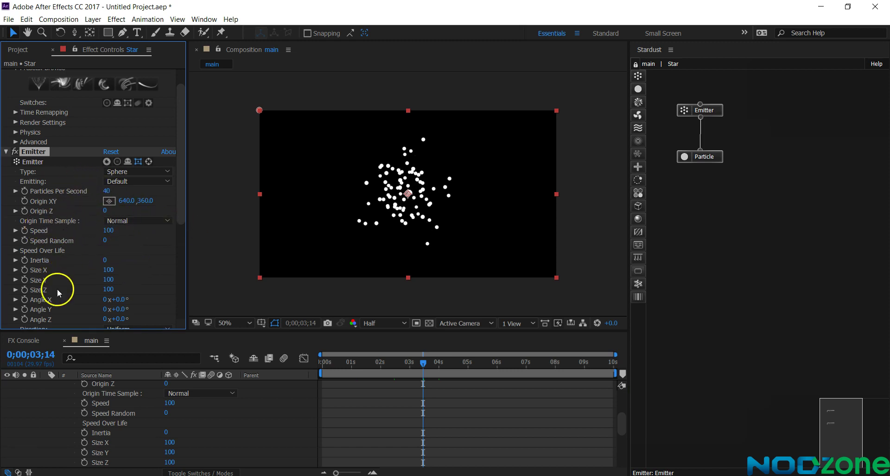
Set the emitter's Direction to Outwards, preview the motion, and move the current time to 0;00;03;01.
scroll(57, 289, "down", 5)
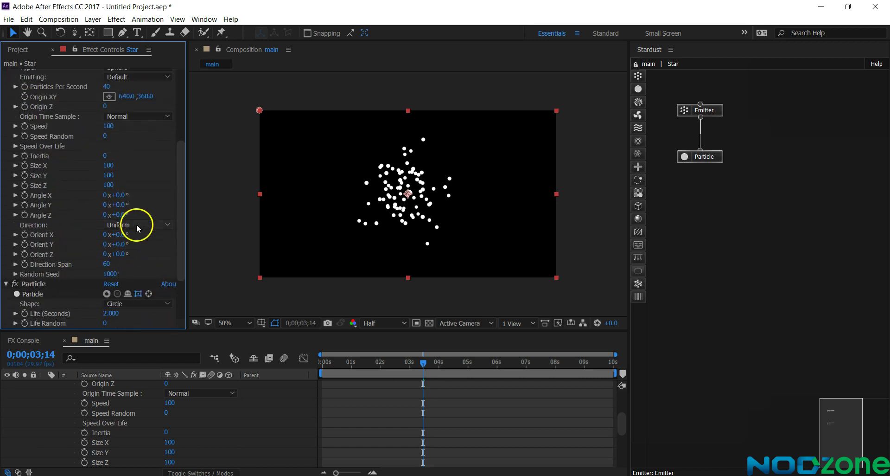
left_click(138, 228)
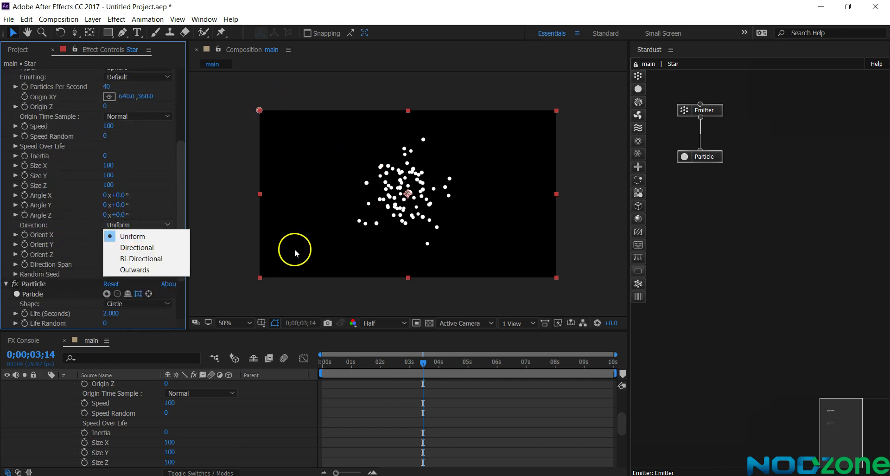
left_click(142, 269)
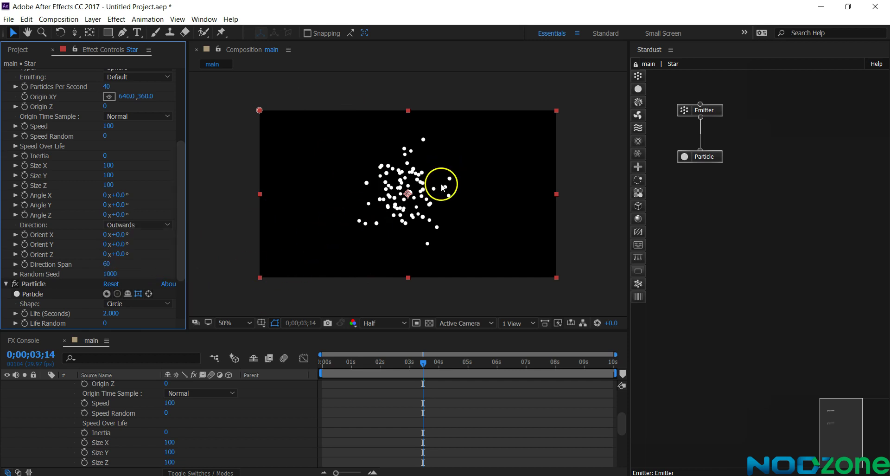
left_click(255, 171)
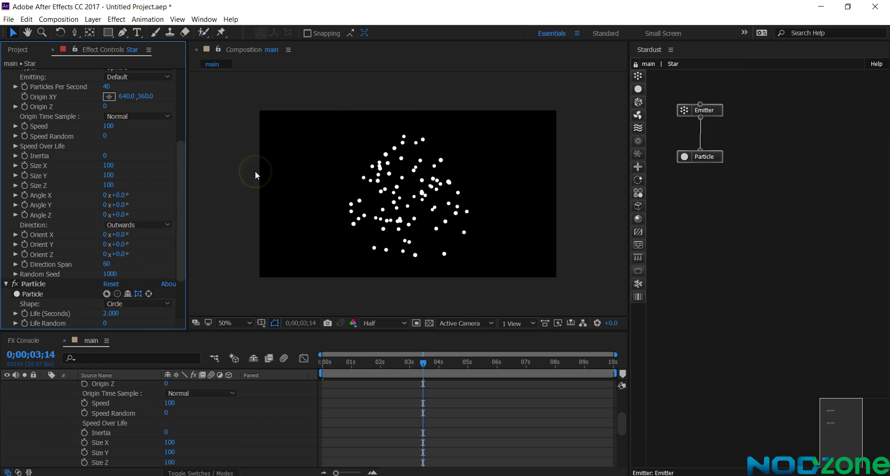
key("space")
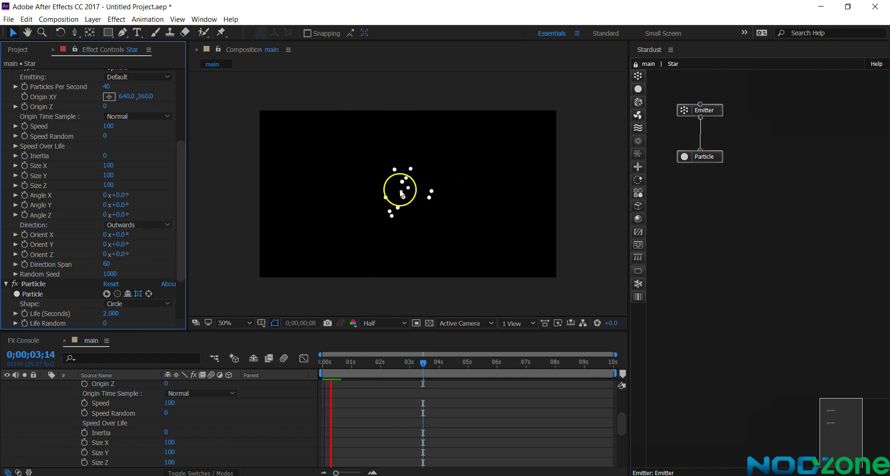
left_click(411, 366)
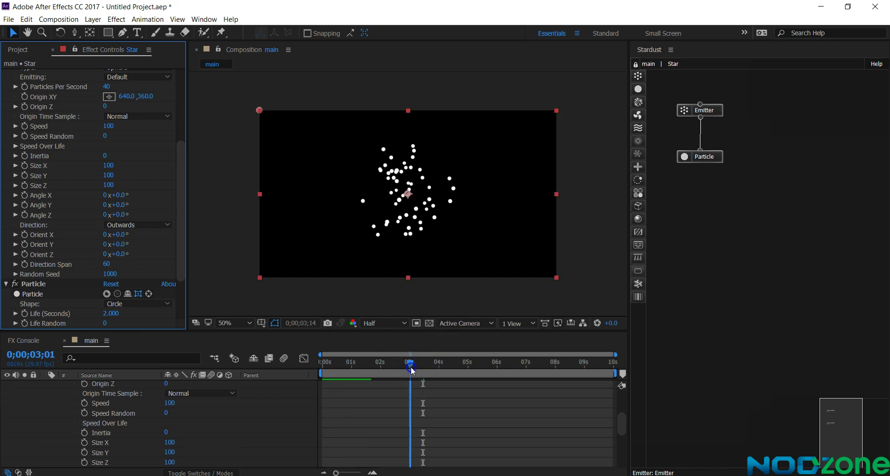
Set the emitter's Speed to 300, preview the faster particles, and park the current time at 0;00;02;24.
scroll(77, 230, "up", 3)
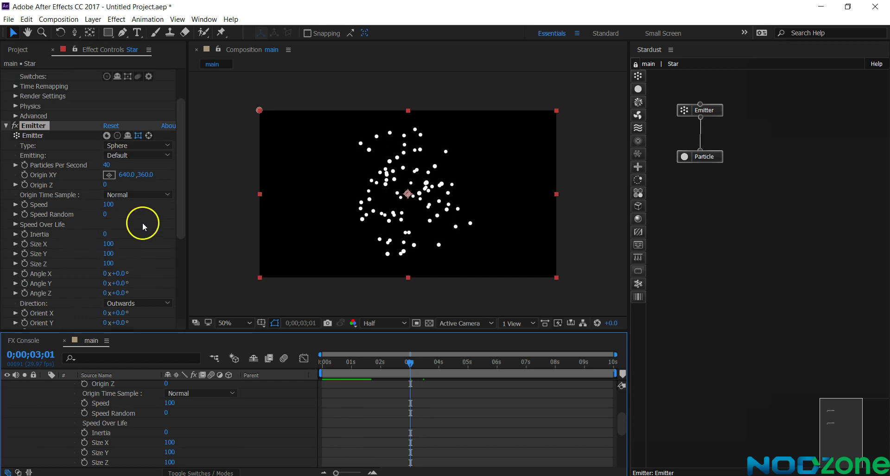
left_click(114, 204)
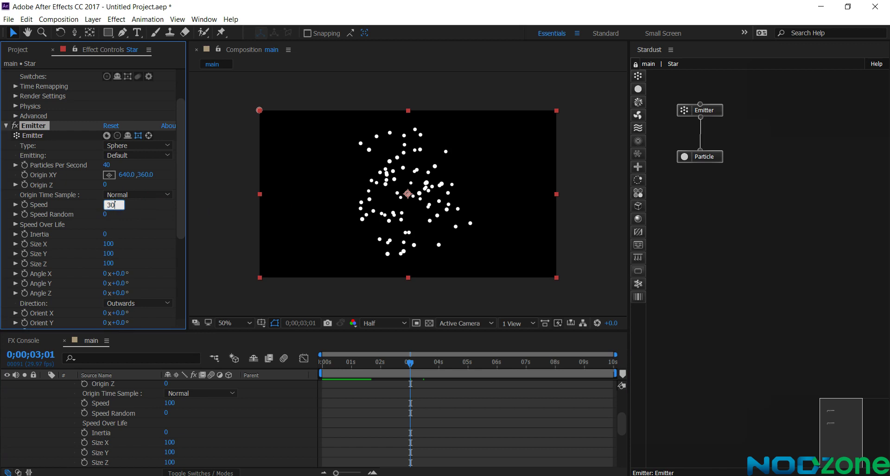
type("300")
key("Return")
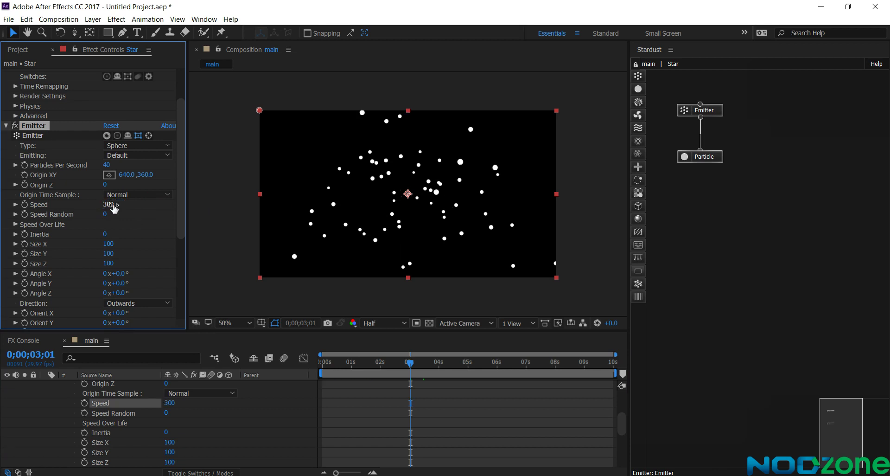
left_click(169, 230)
left_click(357, 366)
key("space")
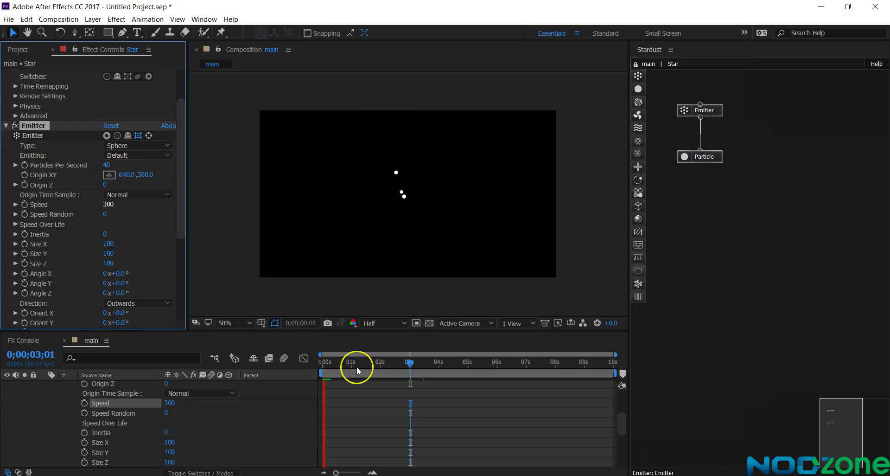
left_click(403, 379)
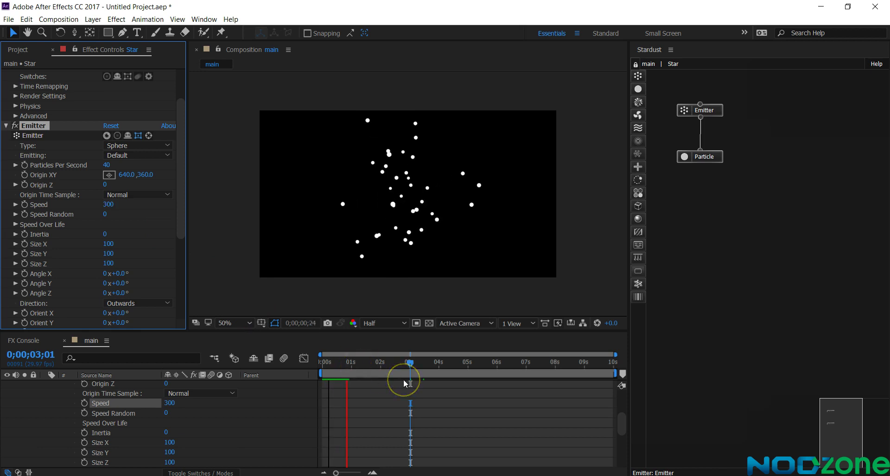
left_click(404, 373)
left_click(404, 370)
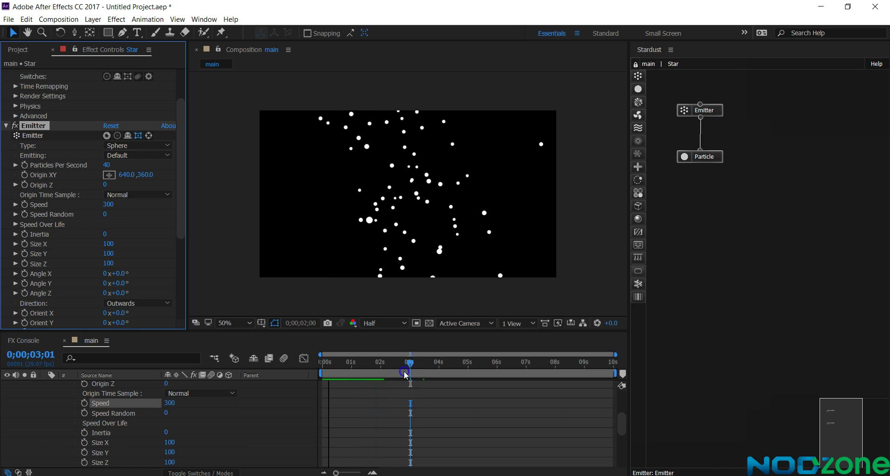
Set the Life of the Particle node to 1 second.
left_click(706, 157)
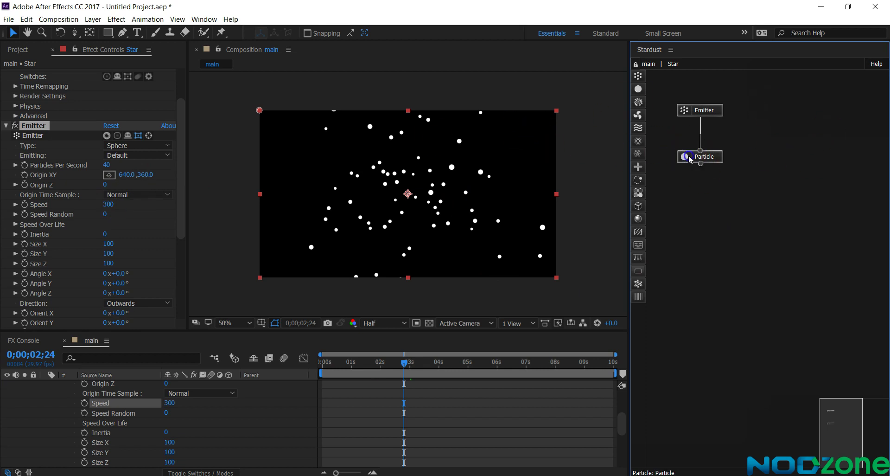
scroll(51, 252, "down", 5)
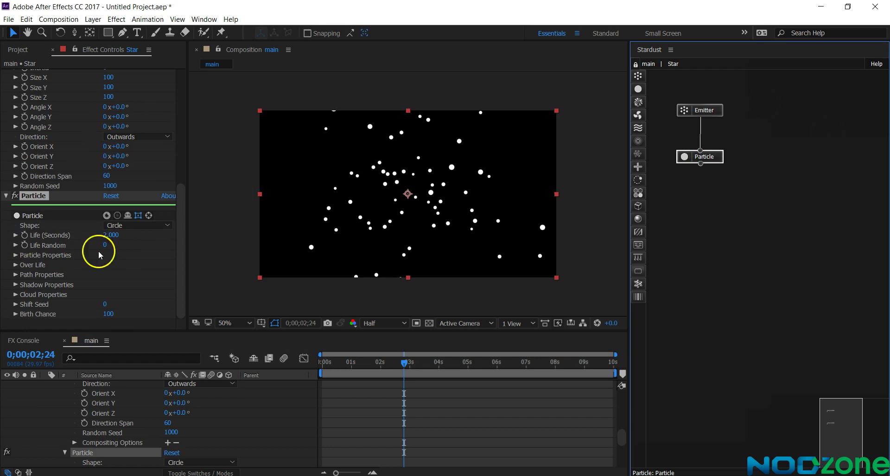
left_click(105, 235)
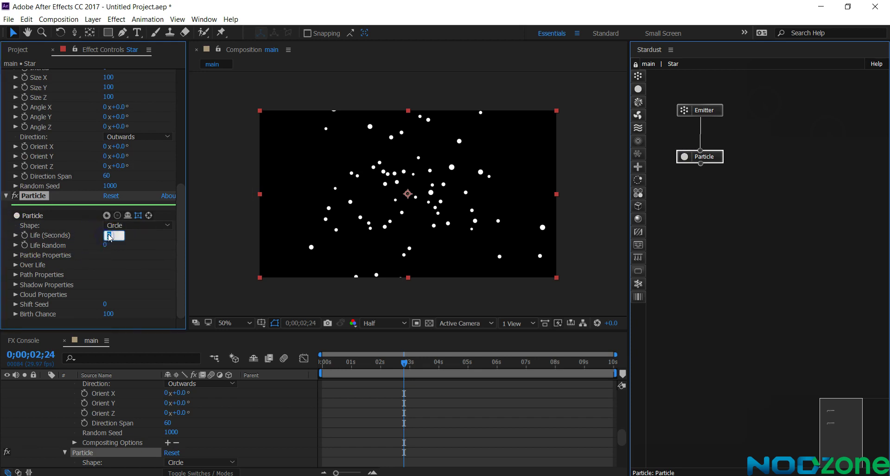
type("1")
key("Return")
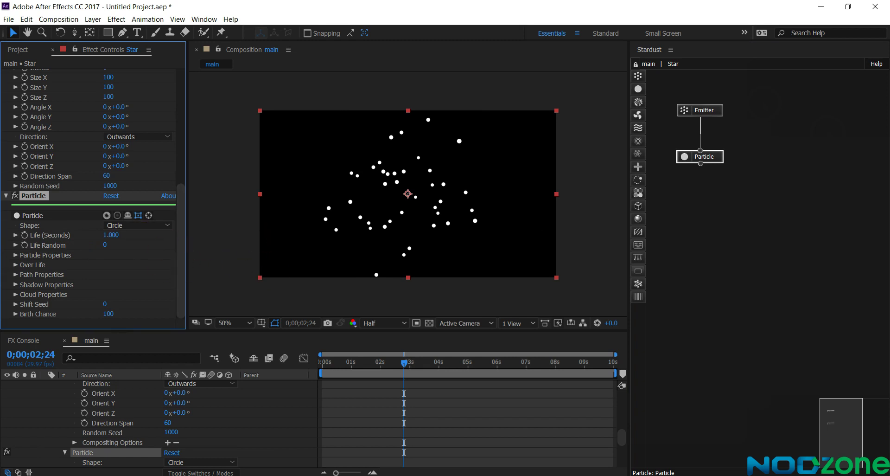
Switch to the reference video Motion nod trial mu.mov, examine the streaks around 00:02, and return to After Effects.
key("alt+Tab")
left_click(361, 407)
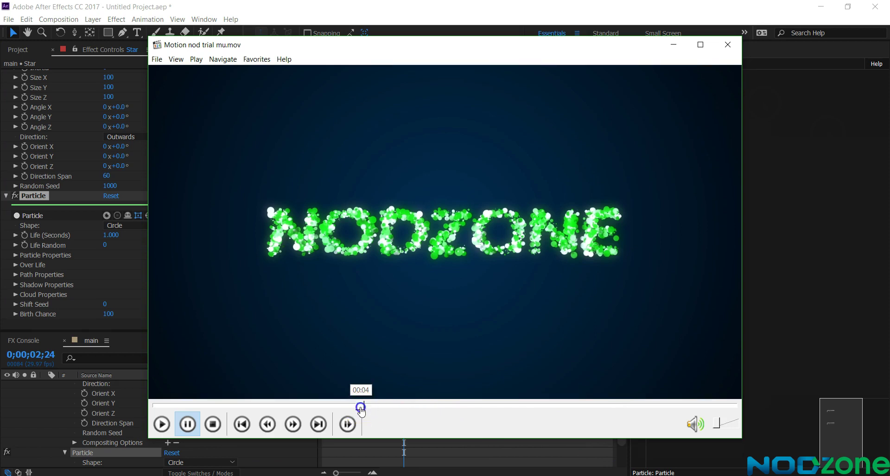
left_click(361, 407)
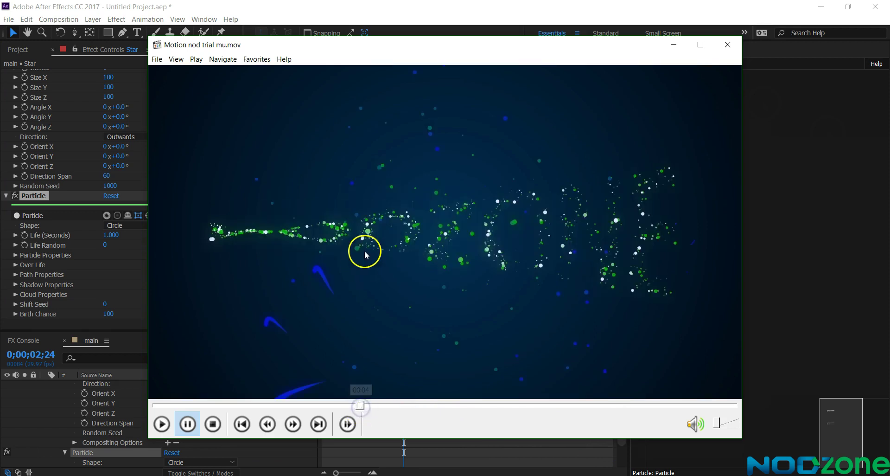
left_click(252, 405)
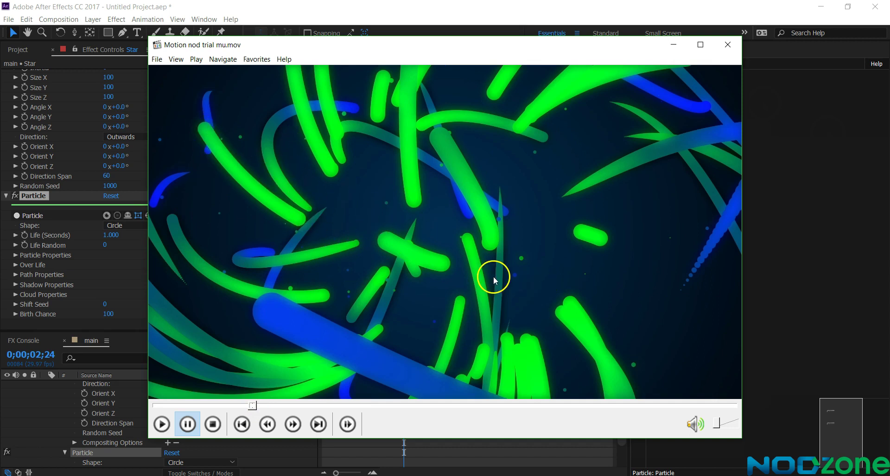
left_click(677, 44)
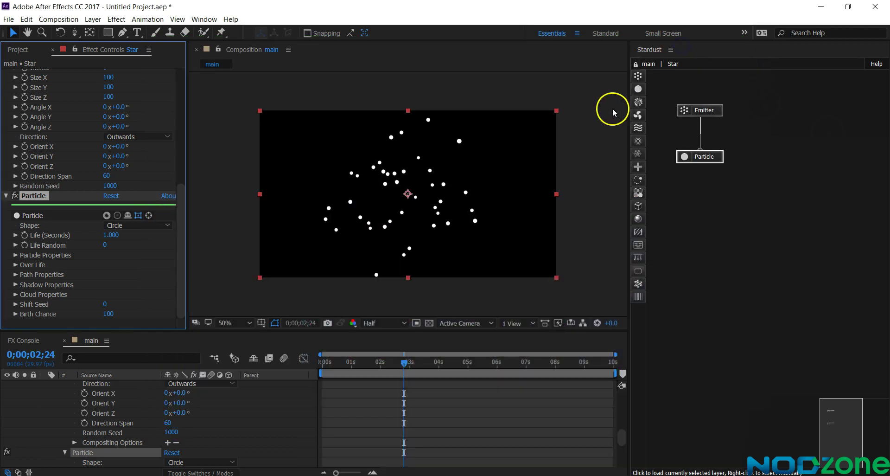
Add an Auxiliary node to the Stardust graph and connect the Emitter to it.
left_click(637, 101)
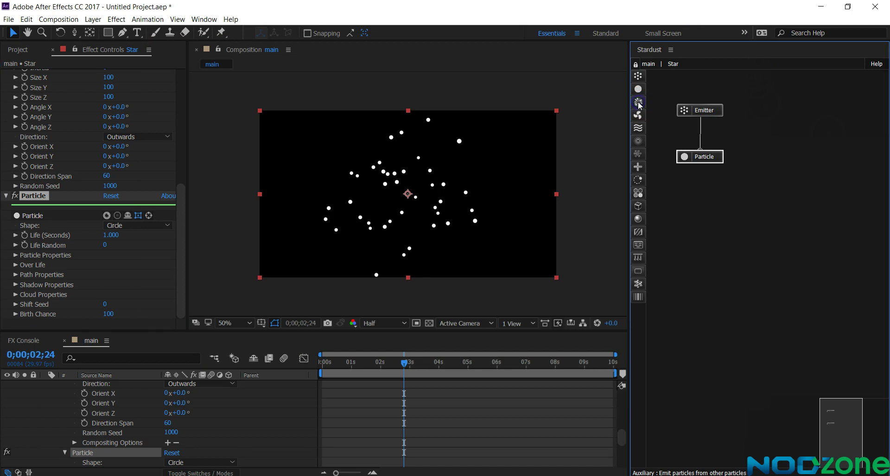
left_click_drag(660, 101, 775, 167)
left_click(728, 125)
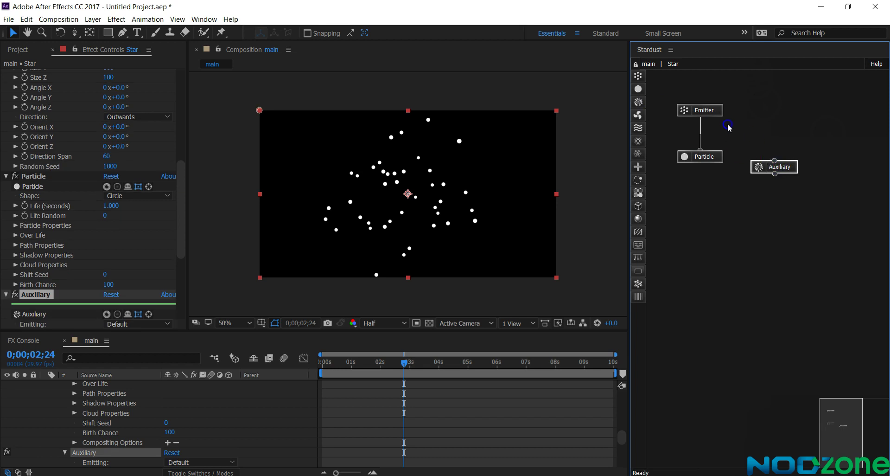
left_click_drag(712, 112, 711, 111)
Set the Auxiliary node's Particles Per Second to 200 and its Speed to 50.
left_click(772, 168)
scroll(49, 304, "down", 4)
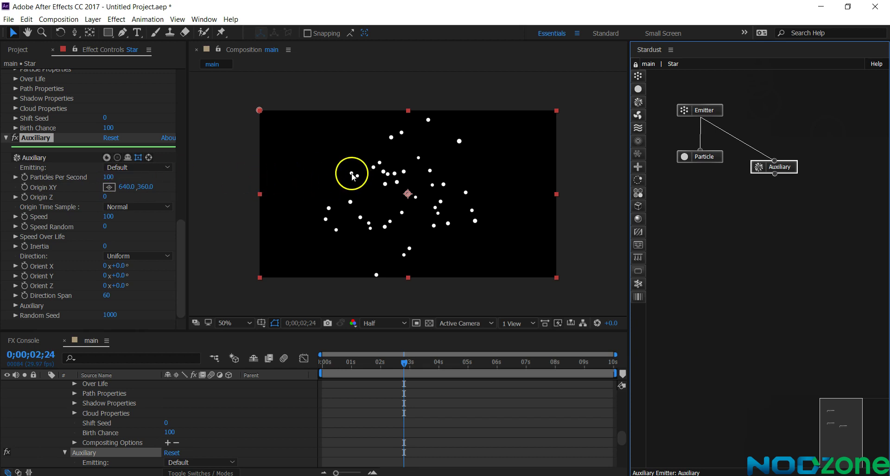
left_click(110, 178)
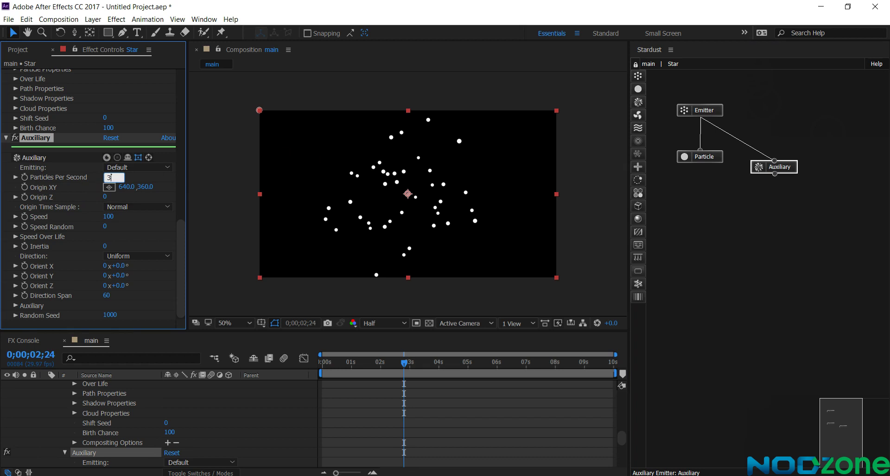
type("200")
key("Return")
left_click(110, 218)
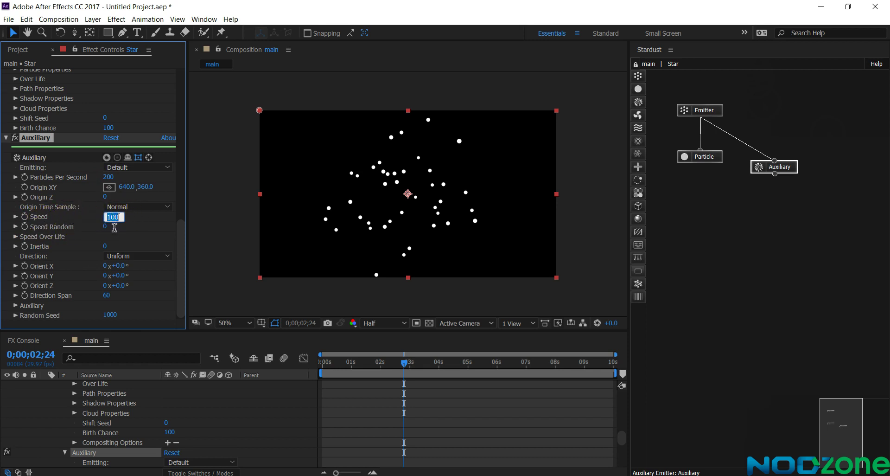
left_click(115, 225)
key("Return")
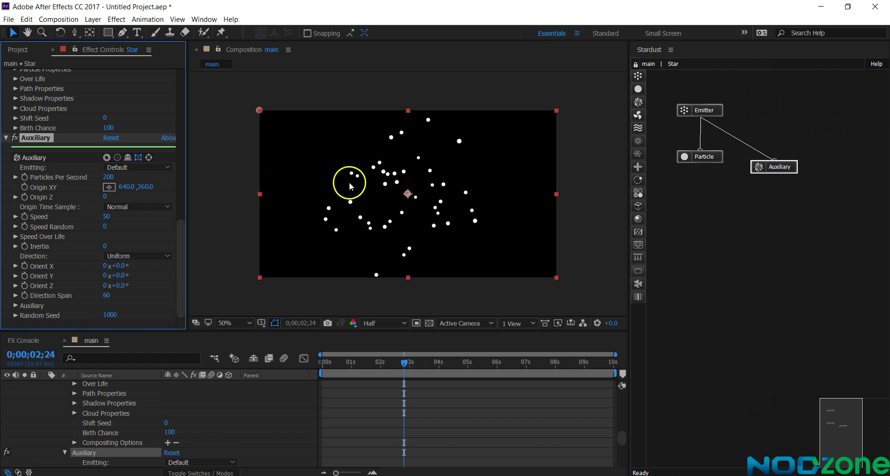
Add a second Particle node below the Auxiliary node and connect the Auxiliary to it.
left_click(638, 89)
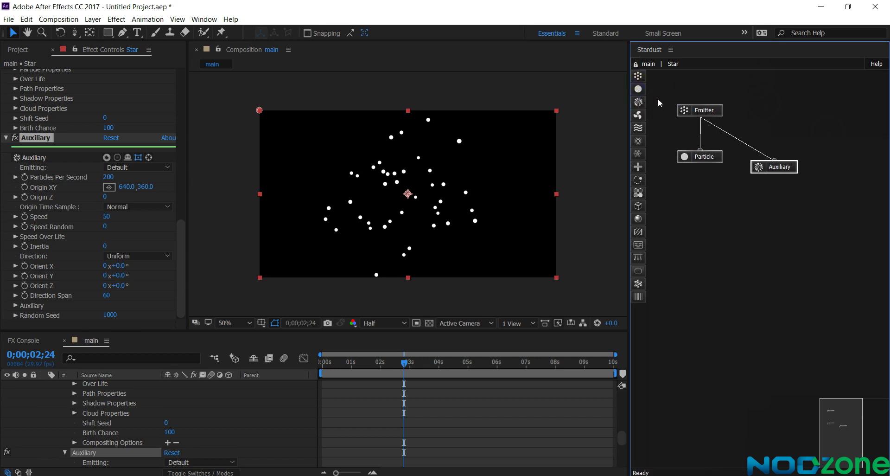
left_click_drag(641, 88, 775, 193)
left_click_drag(724, 150, 775, 203)
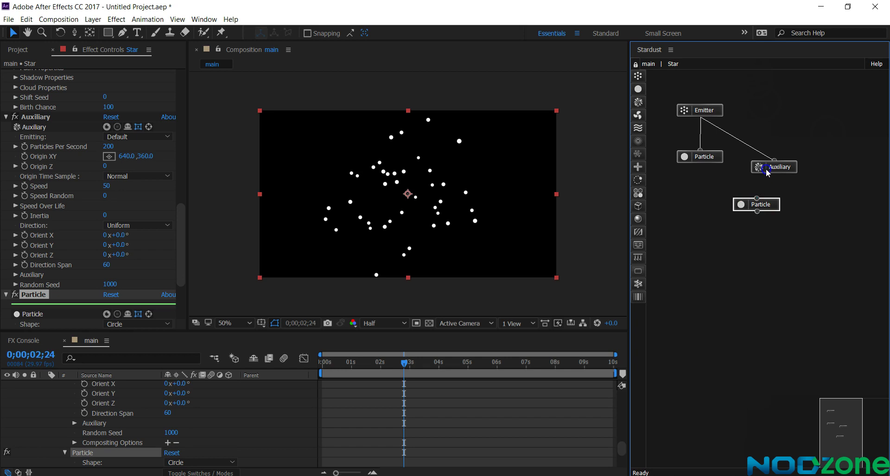
left_click_drag(767, 172, 767, 173)
left_click(767, 221)
left_click(750, 220)
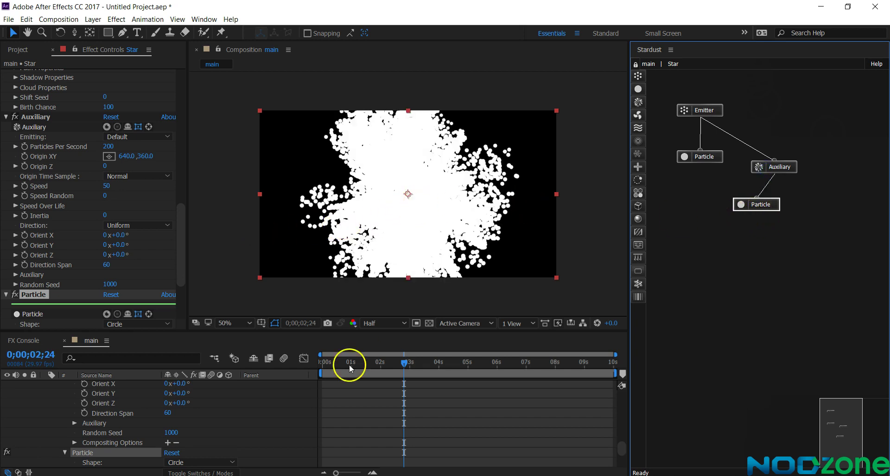
Move the current time to 0;00;01;20 and set the Auxiliary node's Speed to 0.
left_click_drag(330, 367, 371, 369)
left_click(685, 293)
left_click(780, 167)
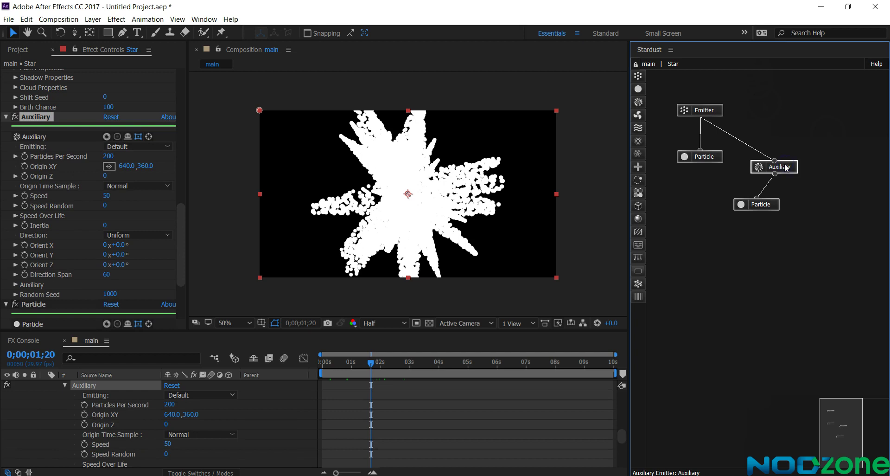
left_click(110, 196)
type("0")
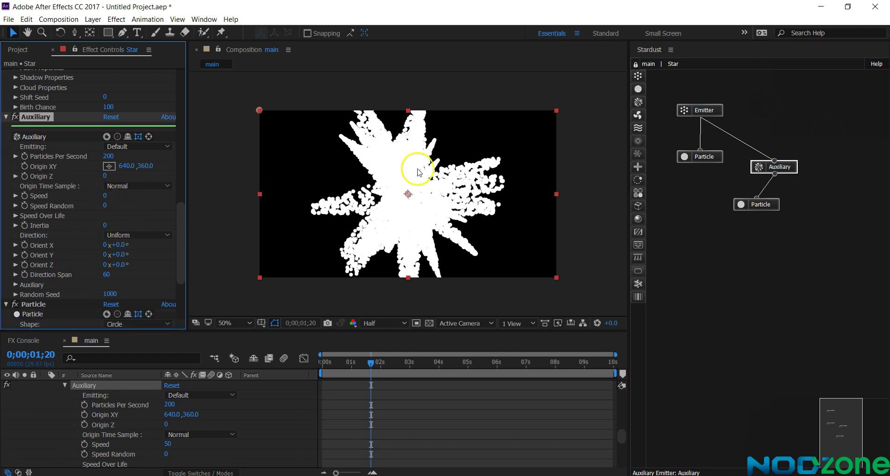
key("Return")
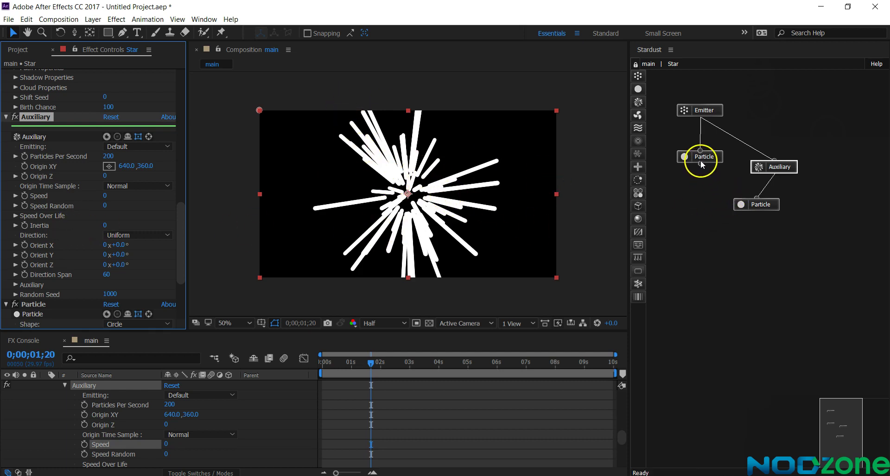
Set the Size of the Particle node under the Emitter to 5 pixels and its Life Random to 20.
left_click(714, 157)
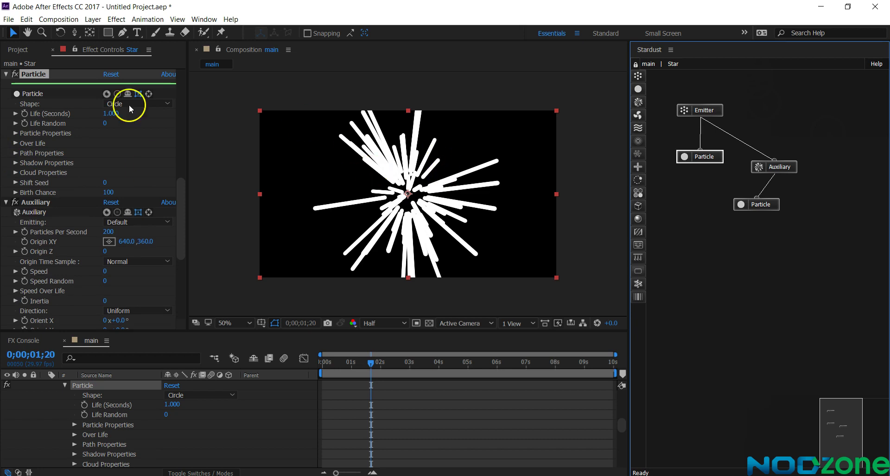
left_click(16, 133)
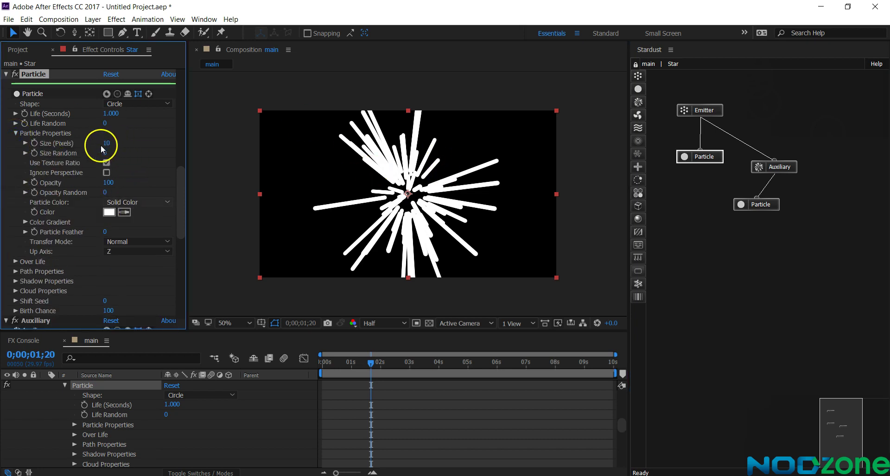
left_click(107, 142)
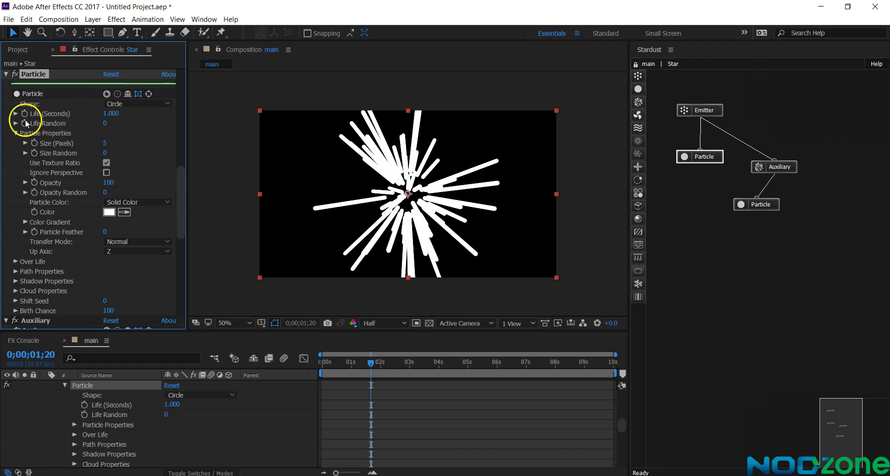
left_click(106, 122)
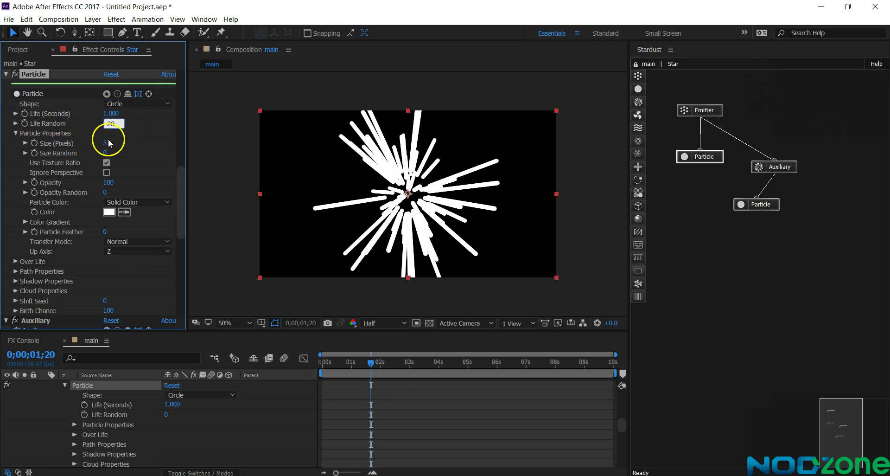
type("20")
key("Return")
left_click(263, 48)
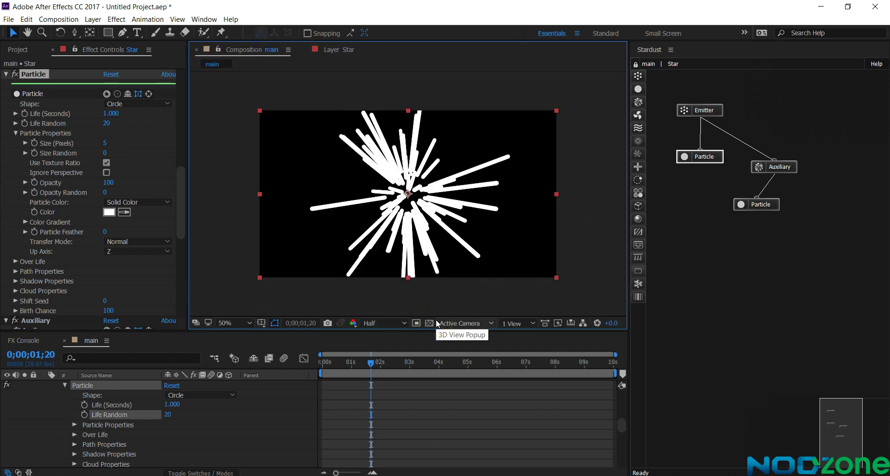
Rename the Particle effect connected to the Auxiliary as Aux Particle.
left_click(752, 204)
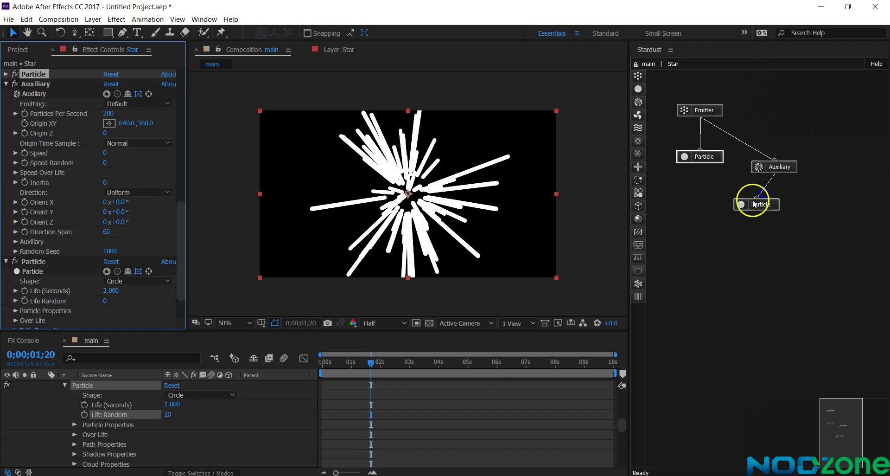
left_click(30, 261)
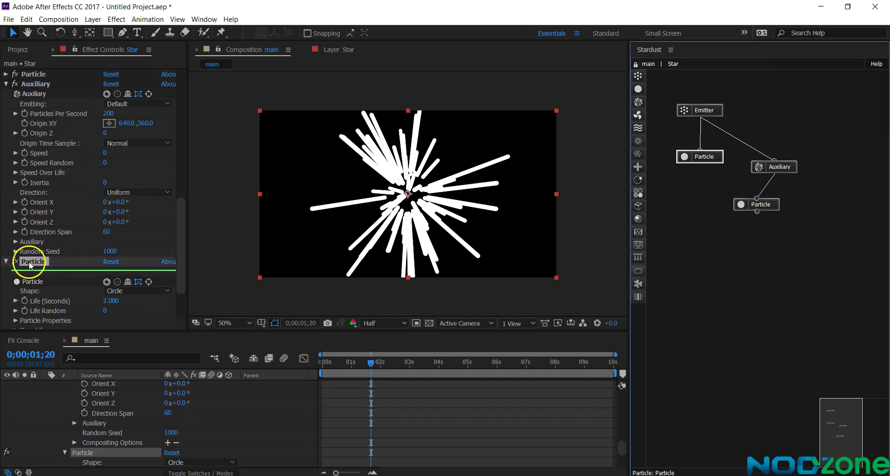
key("Return")
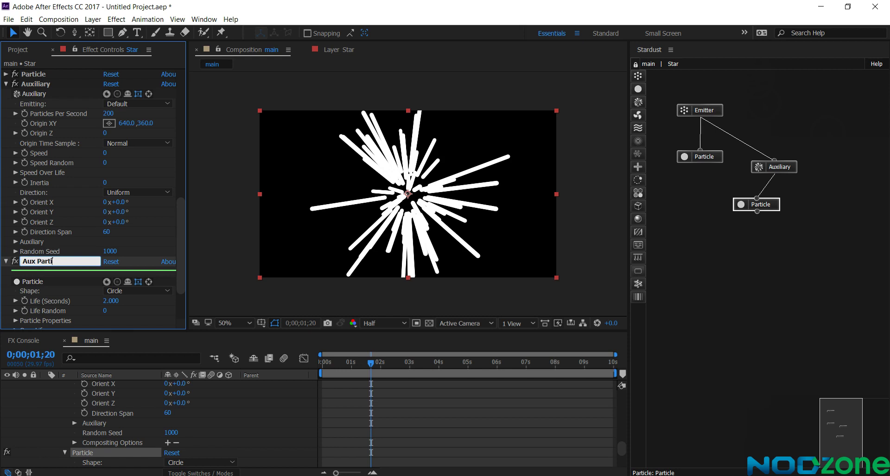
type("Aux Particle")
left_click(40, 279)
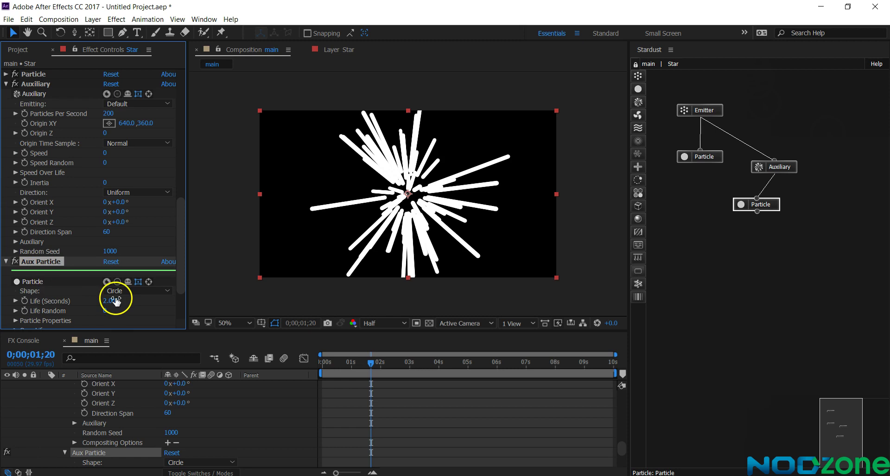
Set the Life of Aux Particle to 1 second.
scroll(115, 298, "down", 3)
left_click(111, 235)
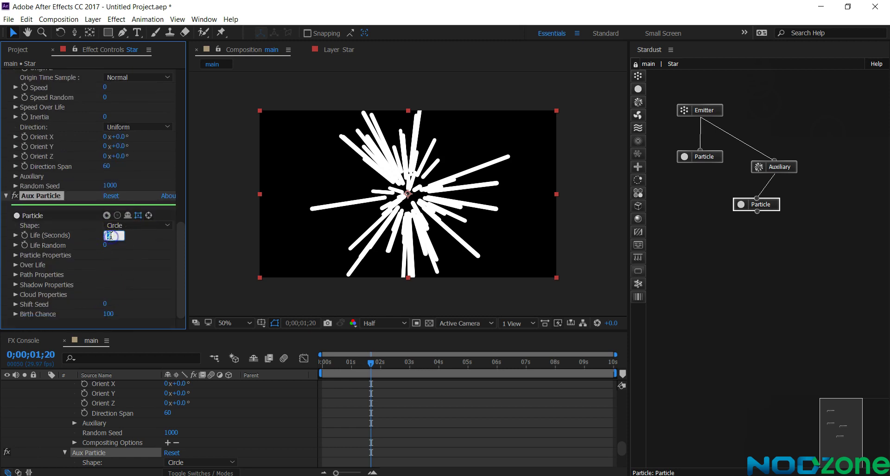
type("1")
left_click(115, 248)
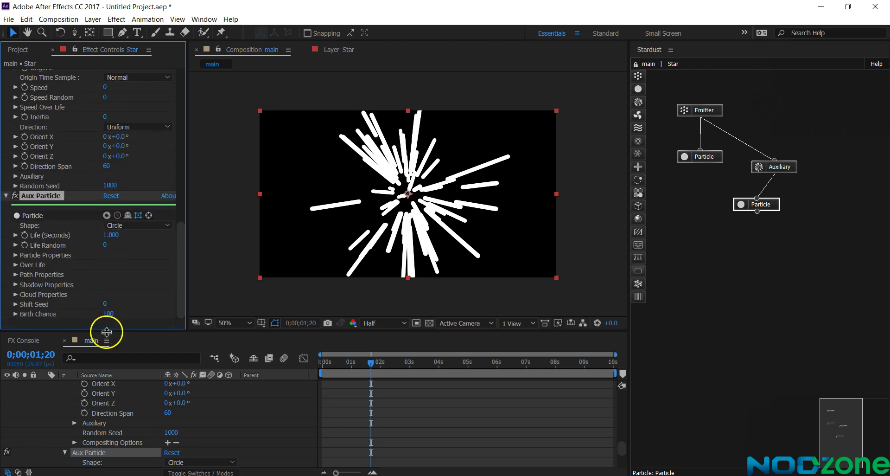
Set the Size of Aux Particle to 5 pixels in its Particle Properties.
left_click(19, 254)
left_click(12, 255)
scroll(121, 225, "down", 3)
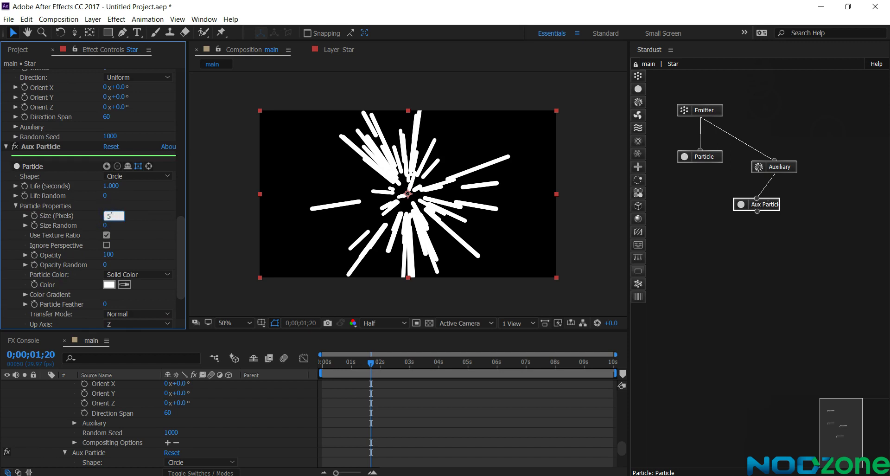
type("5")
key("Return")
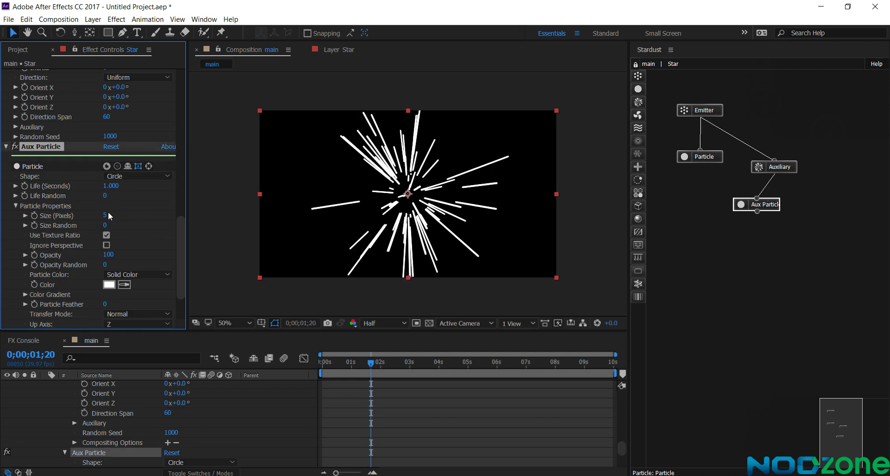
Preview the streaks, compare them with the reference video, close the video, and park the current time at 0;00;01;20.
key("space")
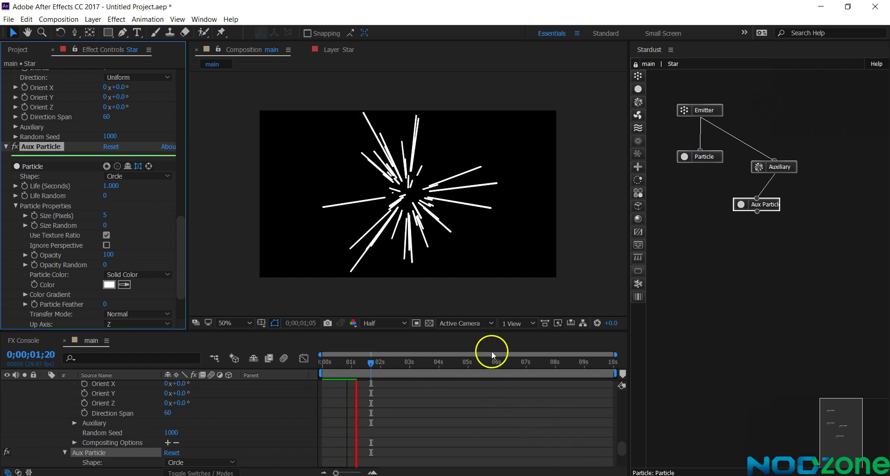
left_click(626, 475)
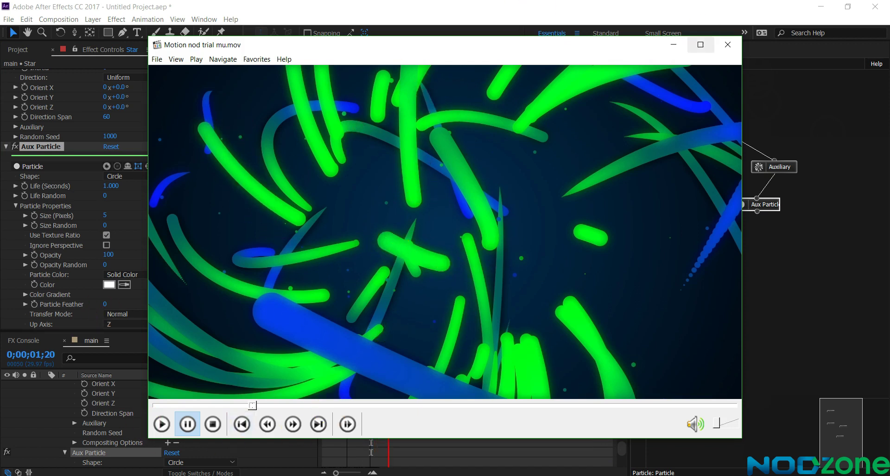
left_click(727, 44)
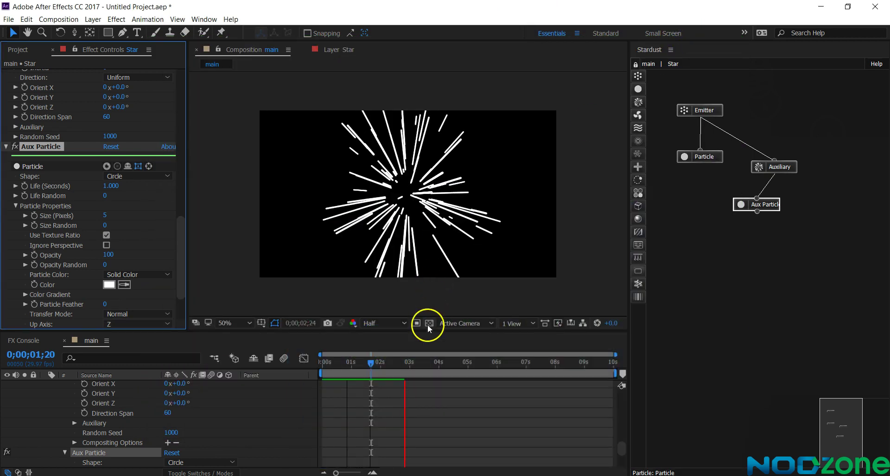
left_click(410, 372)
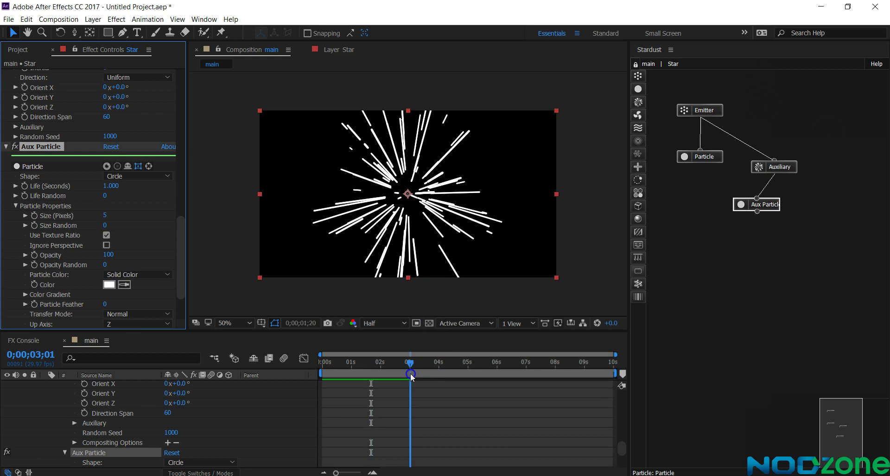
left_click(371, 366)
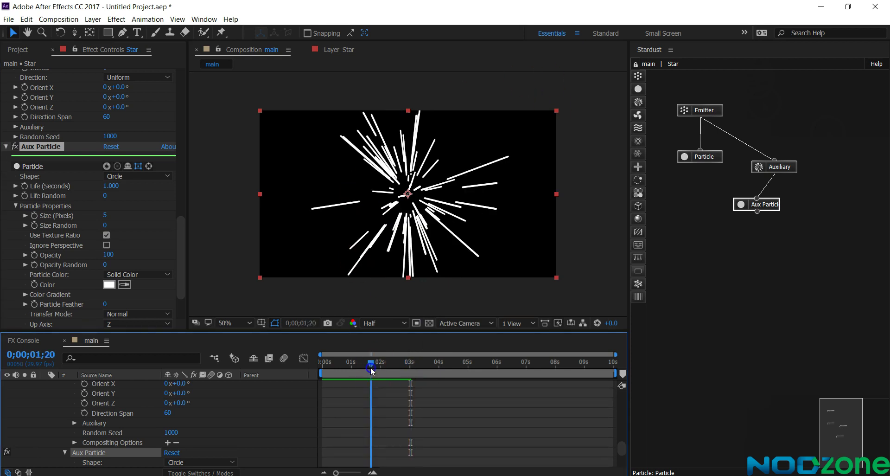
Add a keyframe for the Emitter's Particles Per Second at 0;00;01;20.
left_click(713, 110)
left_click(9, 142)
left_click(24, 123)
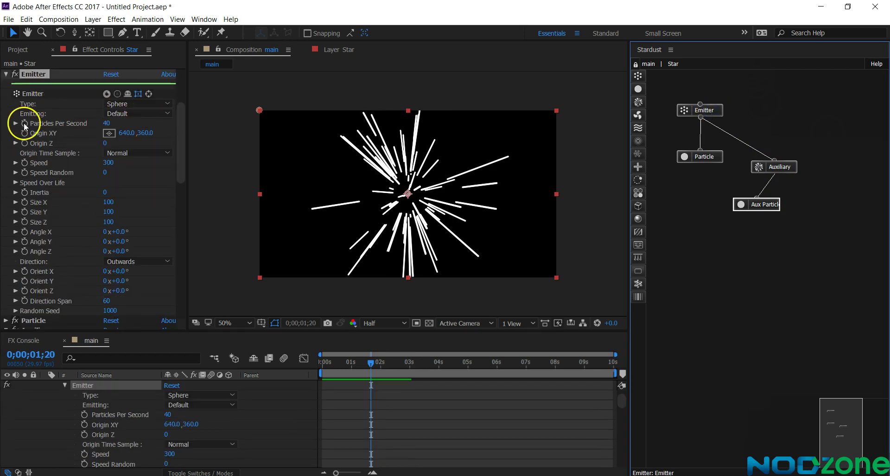
left_click(45, 145)
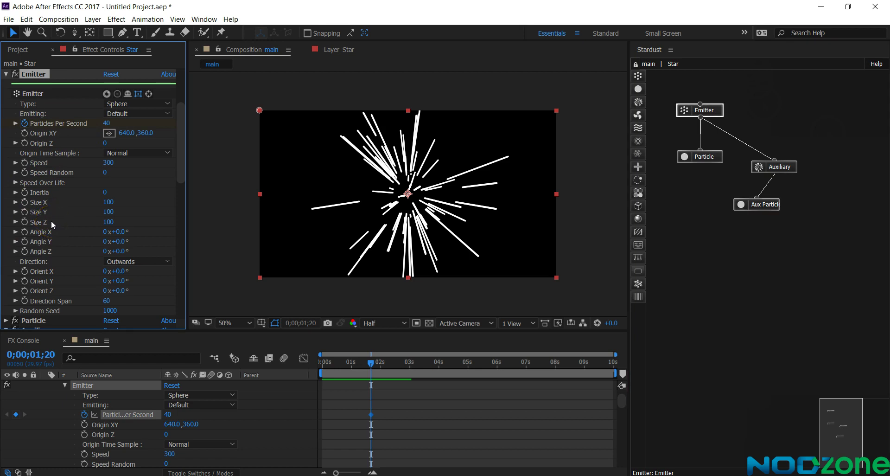
Set the Emitter's Particles Per Second to 0 one frame further, at 0;00;01;21, and scrub past it to check the emission.
key("Page_Down")
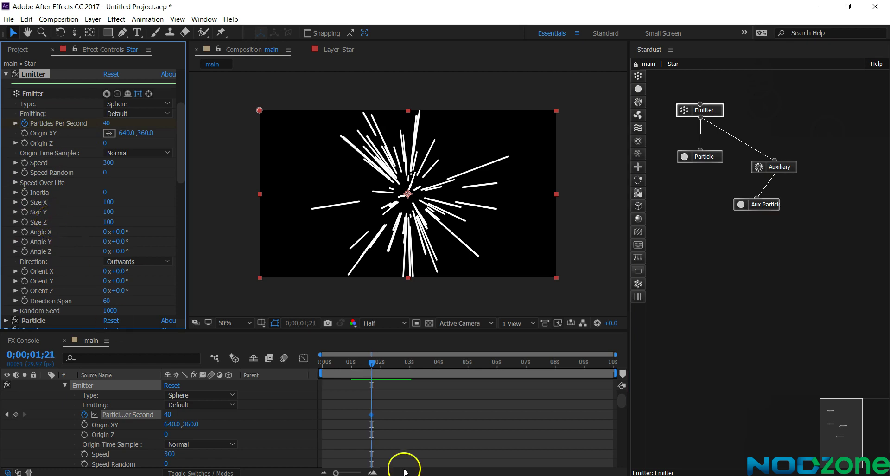
left_click(171, 414)
key("Return")
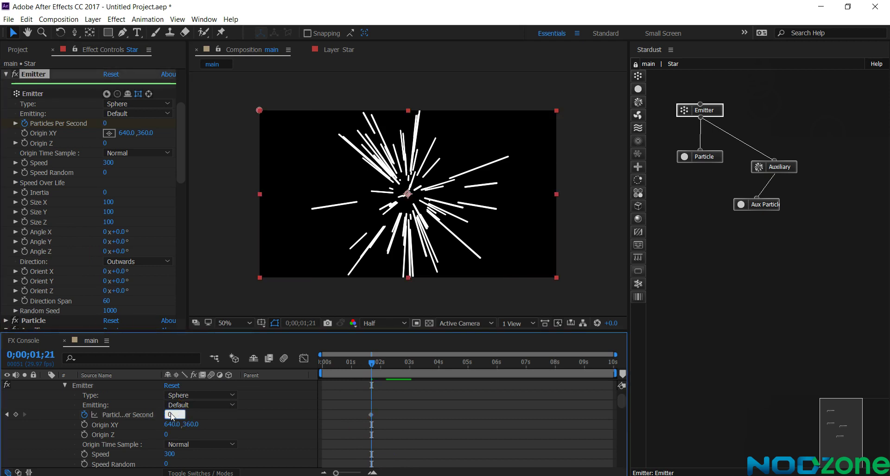
left_click_drag(379, 362, 411, 366)
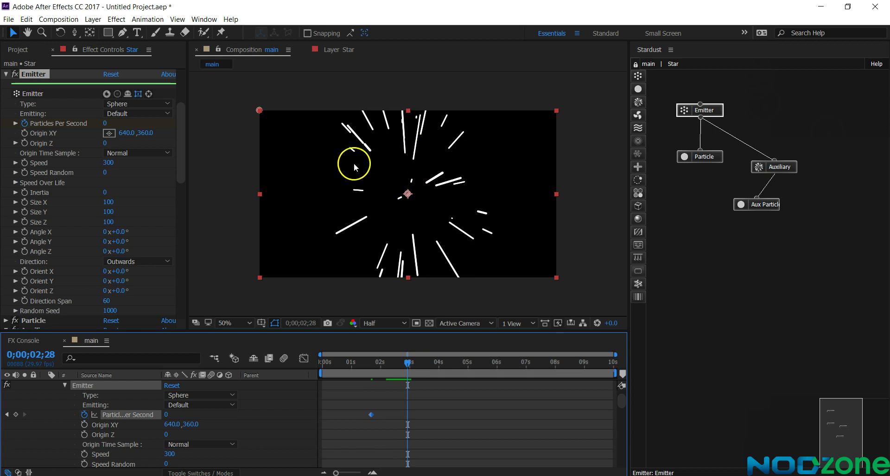
left_click_drag(407, 367, 383, 370)
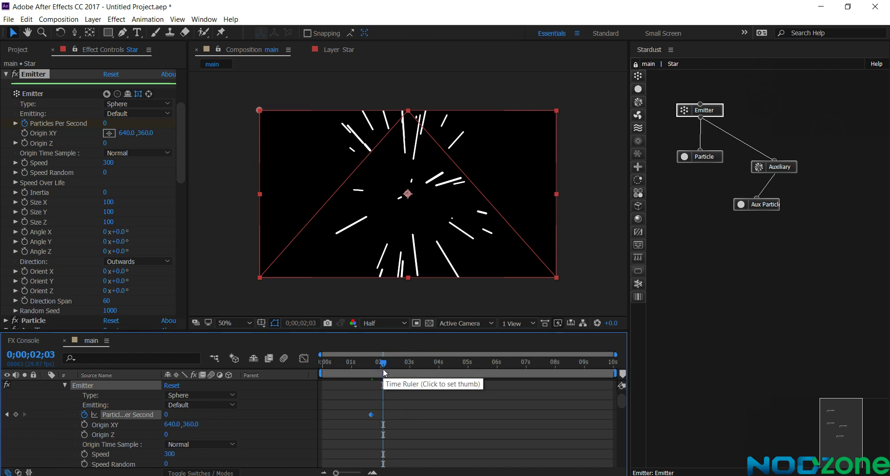
Set the Particle Color of the Particle node to Random From Gradient.
left_click(716, 159)
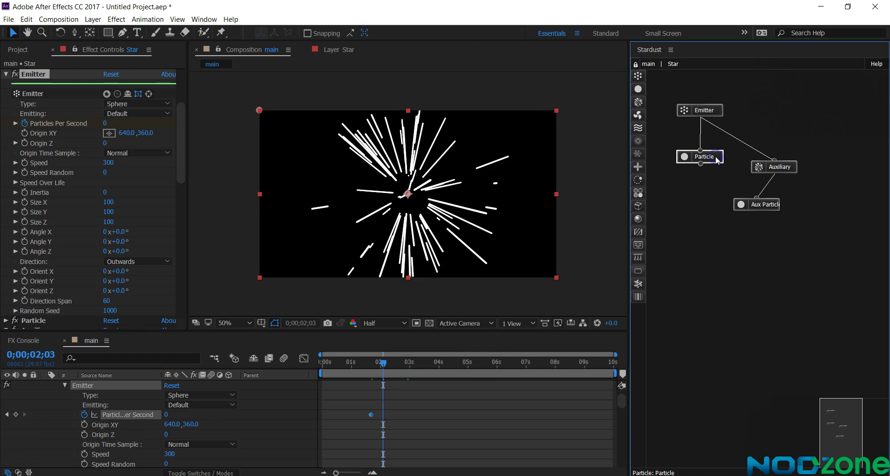
scroll(36, 272, "down", 3)
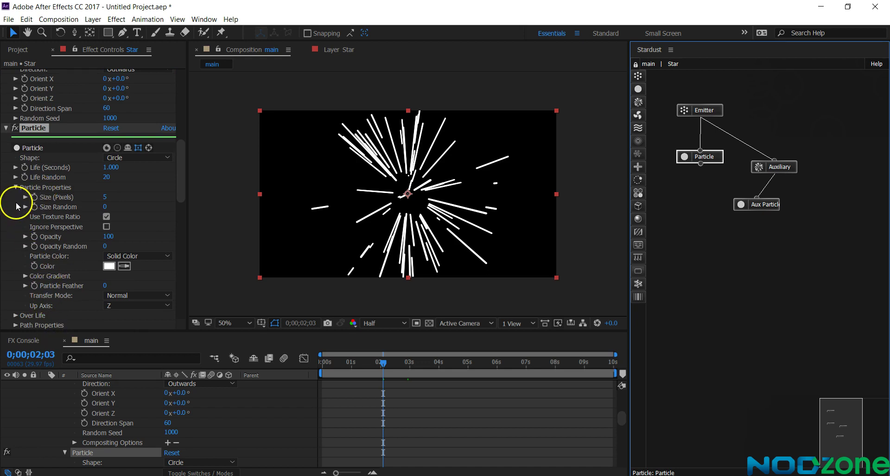
left_click(16, 187)
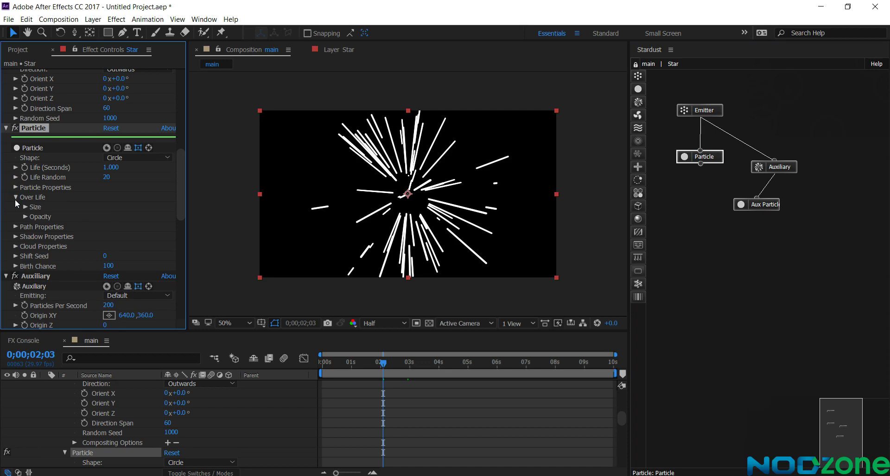
left_click(16, 198)
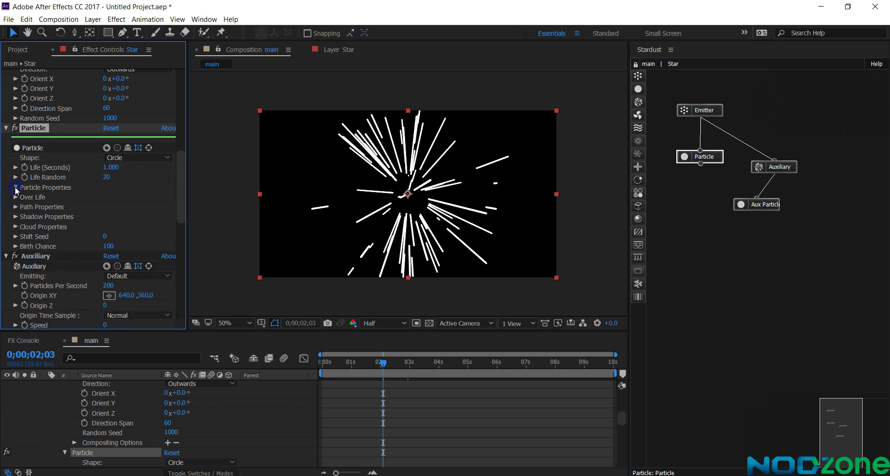
left_click(16, 188)
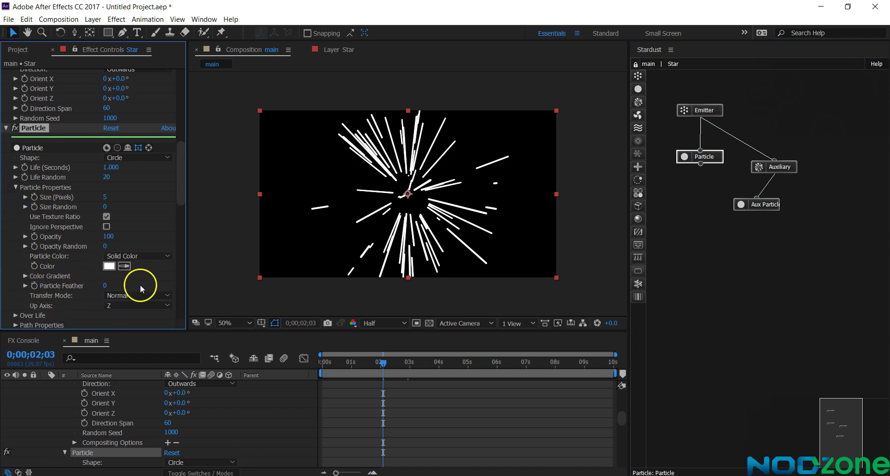
left_click(140, 255)
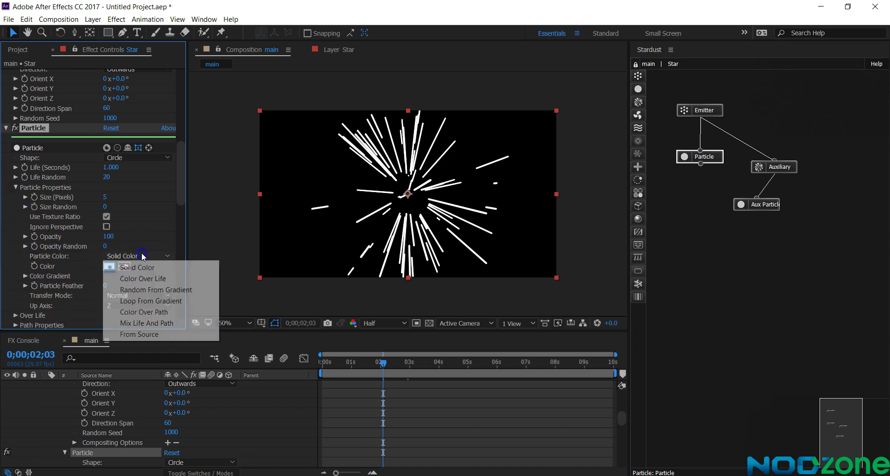
left_click(140, 290)
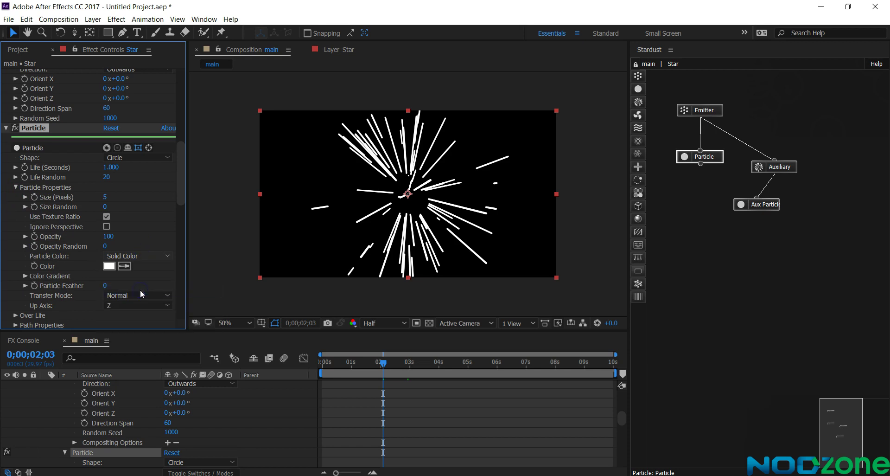
Expand the Particle's Color Gradient and set its black starting stop to blue 0014FD.
left_click(24, 274)
scroll(93, 286, "down", 2)
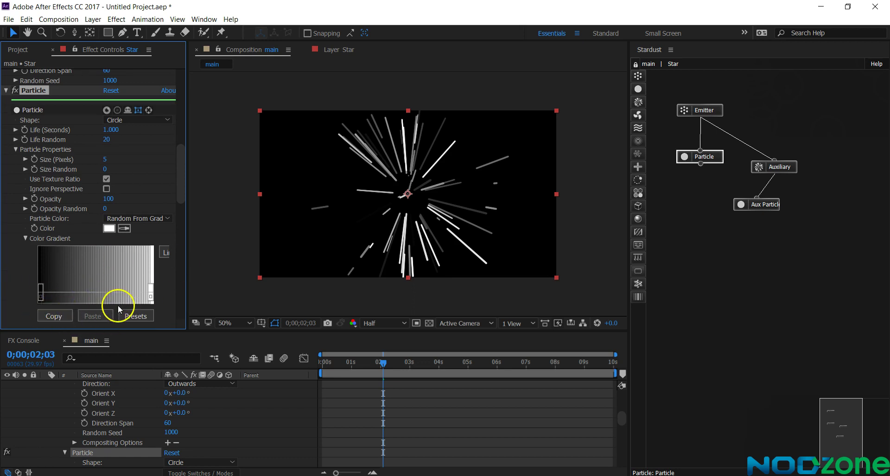
left_click(43, 290)
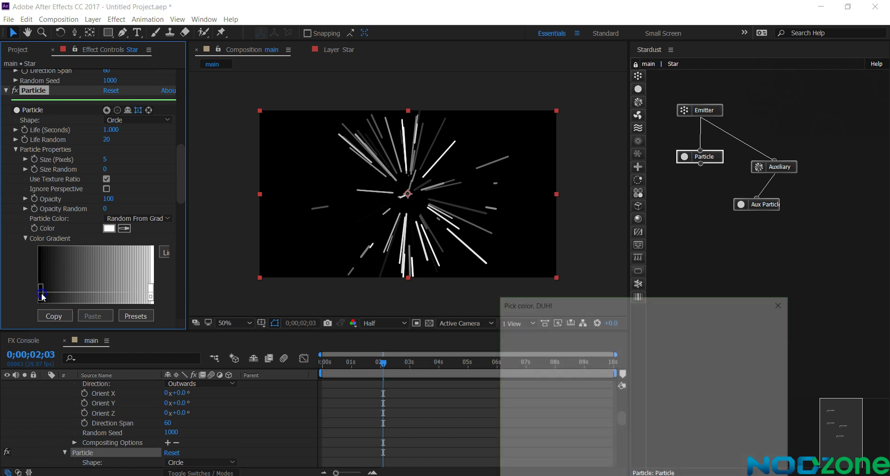
left_click(668, 377)
left_click(651, 328)
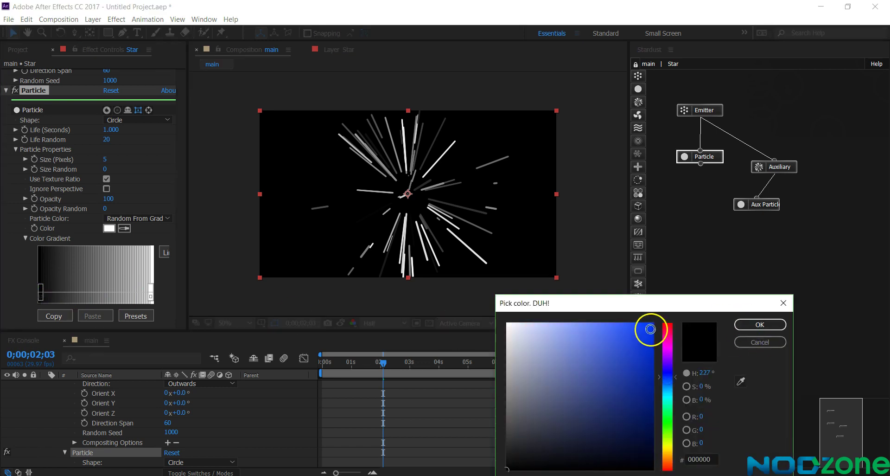
left_click_drag(667, 384, 668, 370)
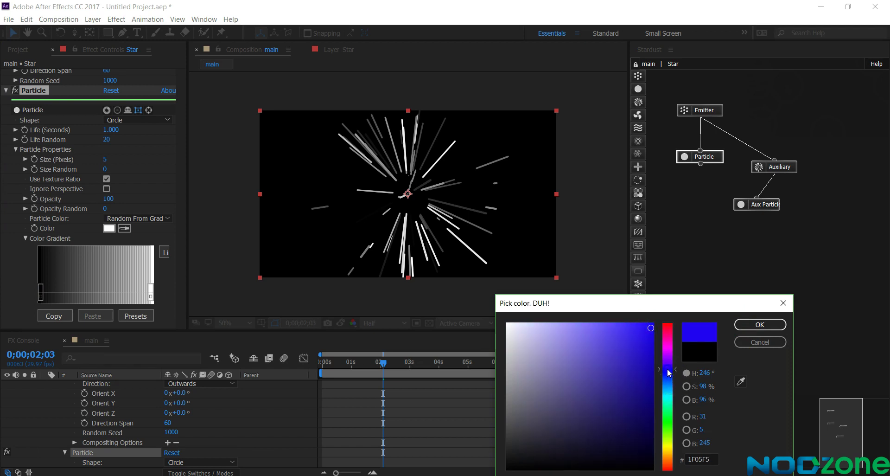
left_click_drag(642, 335, 662, 323)
left_click_drag(666, 374, 667, 376)
left_click(745, 324)
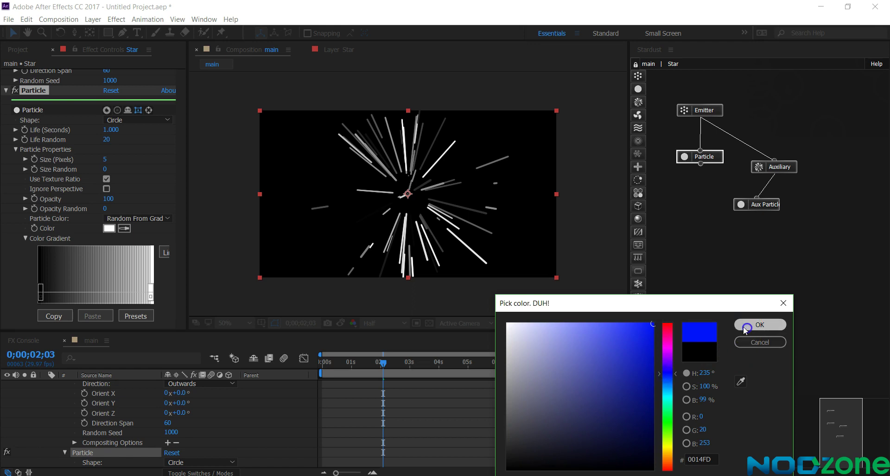
left_click(109, 306)
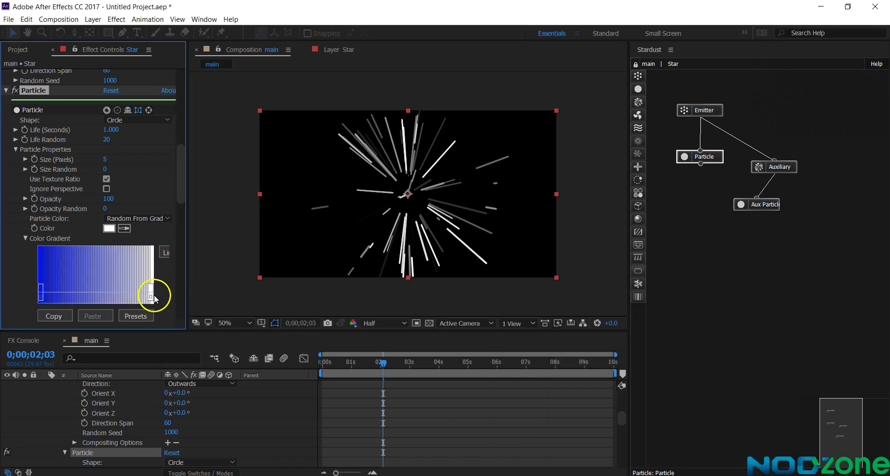
Change the white end stop of the Particle's Color Gradient to a medium green.
left_click(151, 297)
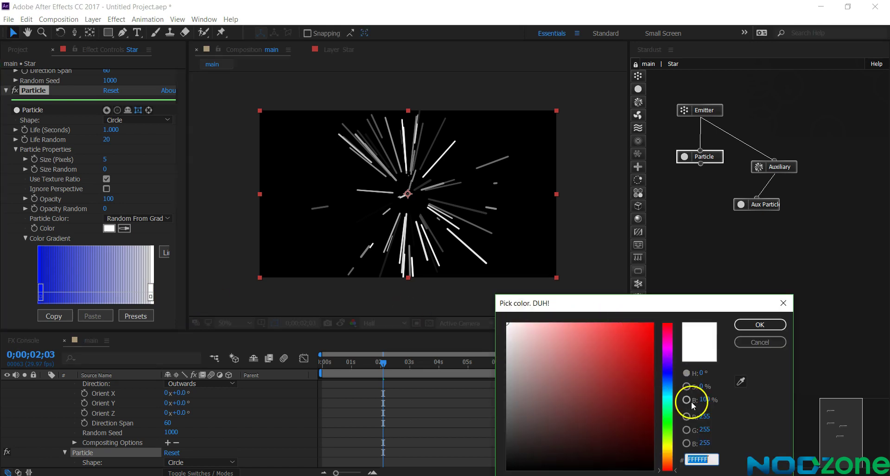
left_click(669, 420)
left_click_drag(645, 349, 656, 361)
left_click(667, 431)
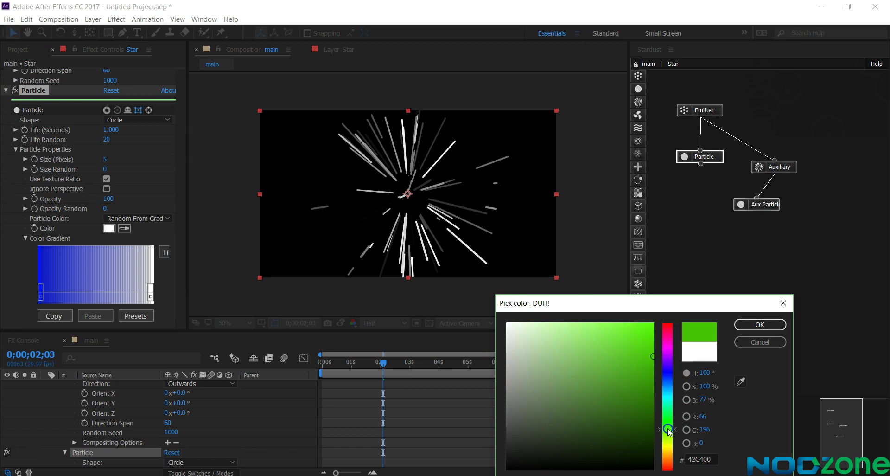
left_click_drag(668, 431, 667, 426)
left_click_drag(652, 363, 653, 374)
left_click(760, 325)
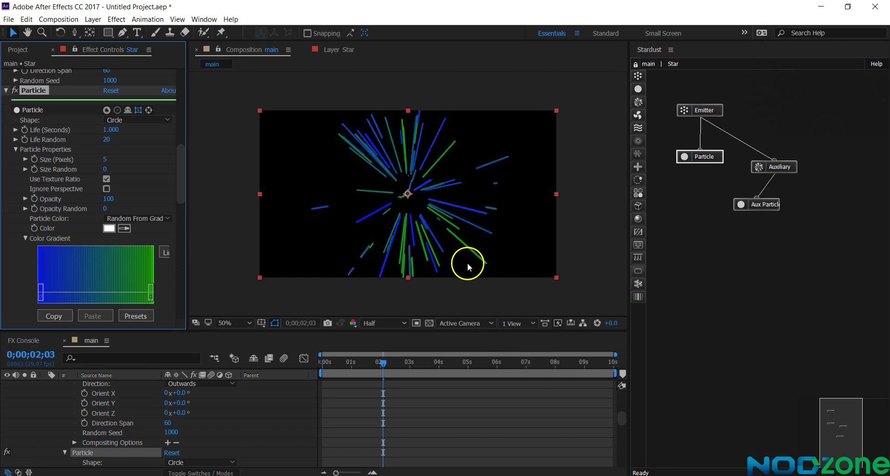
Darken the green end stop of the Particle's Color Gradient to 106F02.
left_click(151, 292)
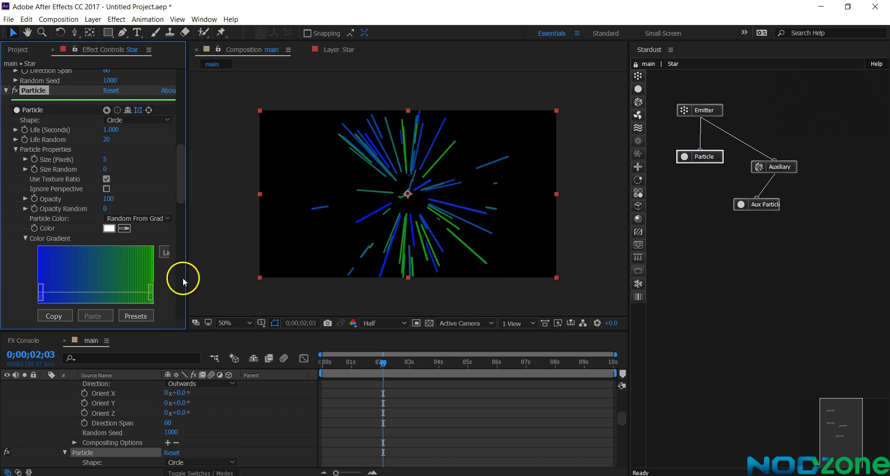
double_click(150, 293)
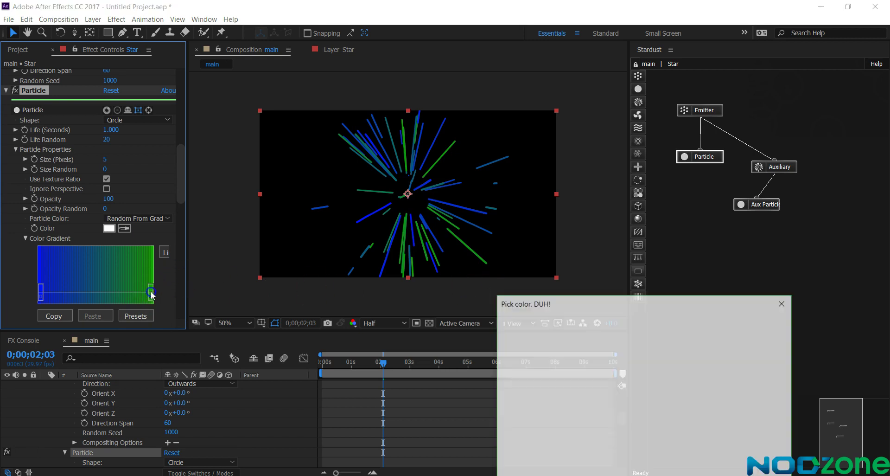
left_click(652, 406)
left_click_drag(667, 420, 669, 426)
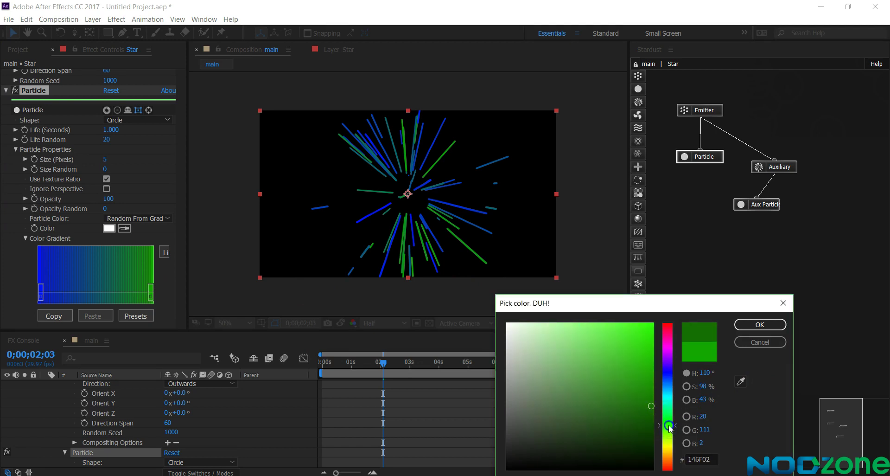
left_click(758, 325)
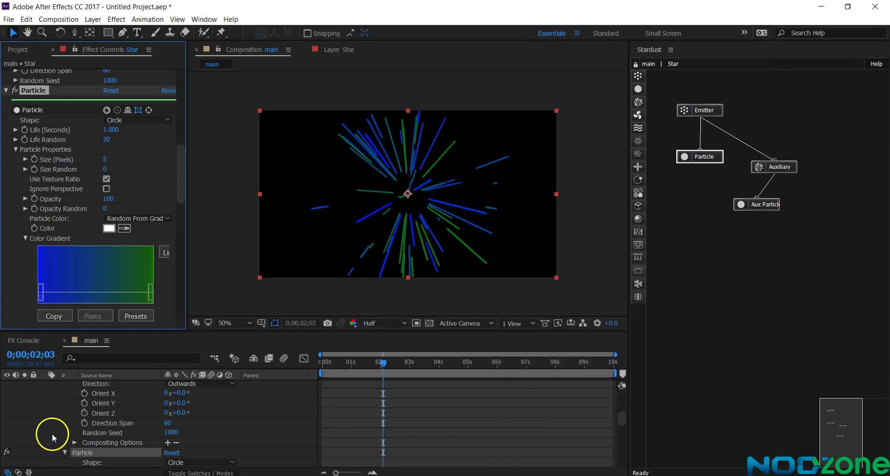
Replay and pause the reference video Motion nod trial mu.mov to examine the colors and curved motion of its streaks, and minimize it.
scroll(54, 429, "up", 4)
left_click(595, 475)
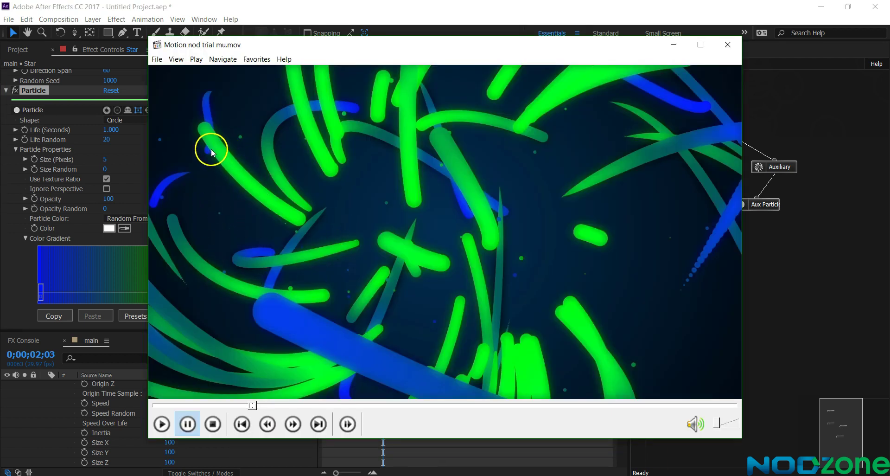
left_click_drag(218, 404, 134, 405)
left_click(338, 348)
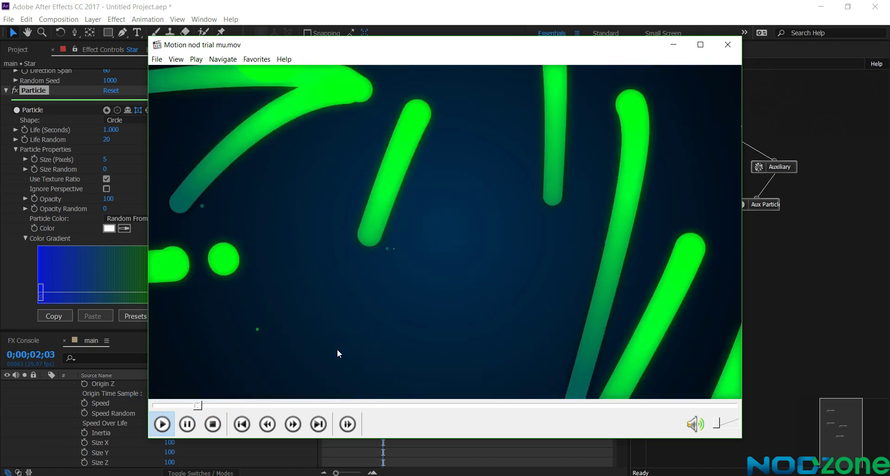
left_click(337, 350)
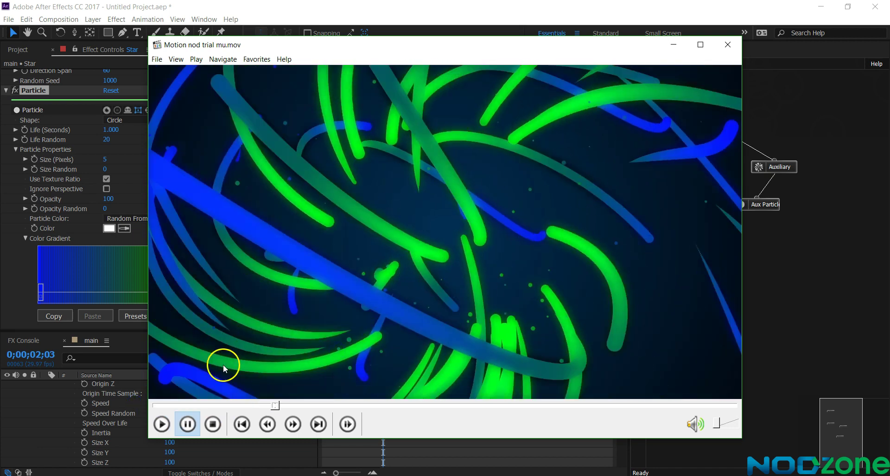
left_click(309, 306)
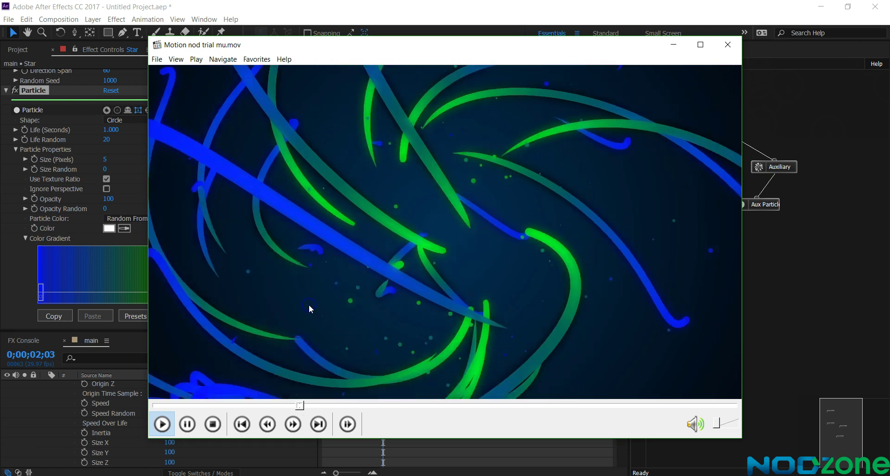
left_click(309, 305)
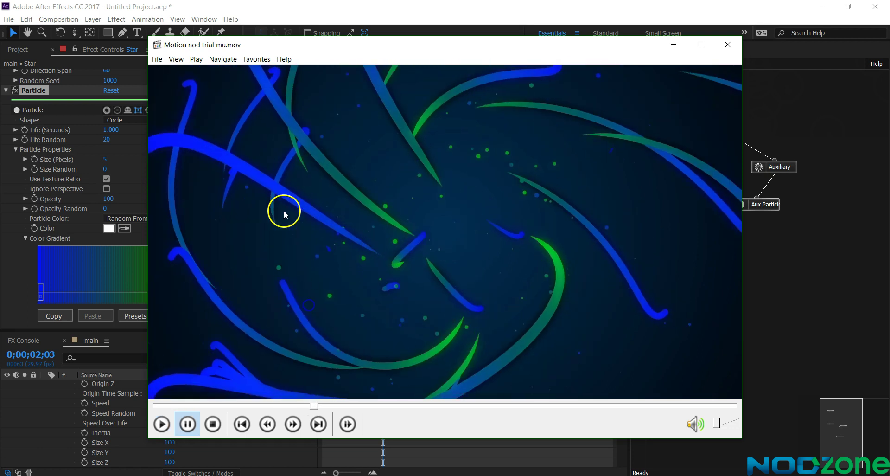
left_click(674, 45)
Collapse the Star layer's properties and add a Motion node, placing it below the Particle node in the Stardust graph.
scroll(102, 408, "up", 3)
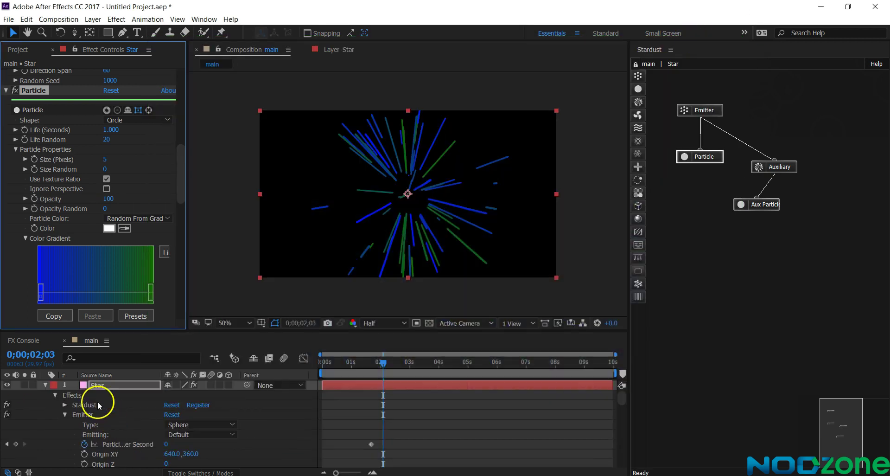
left_click(45, 385)
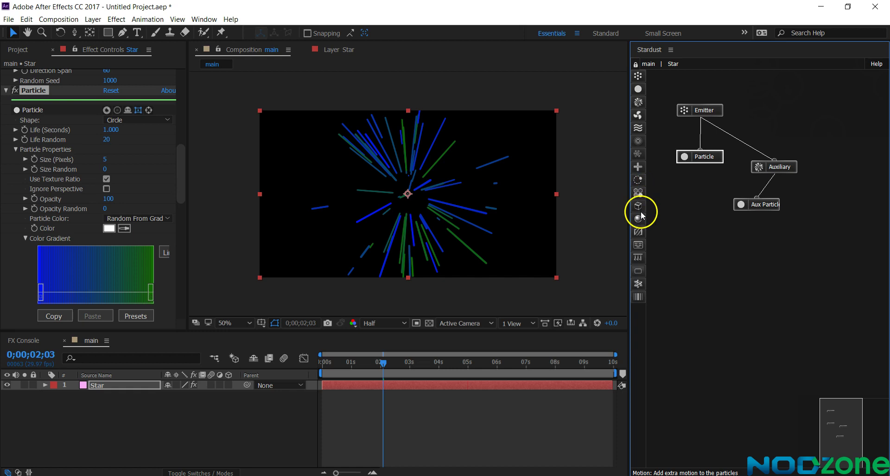
left_click(639, 182)
left_click_drag(649, 186, 667, 188)
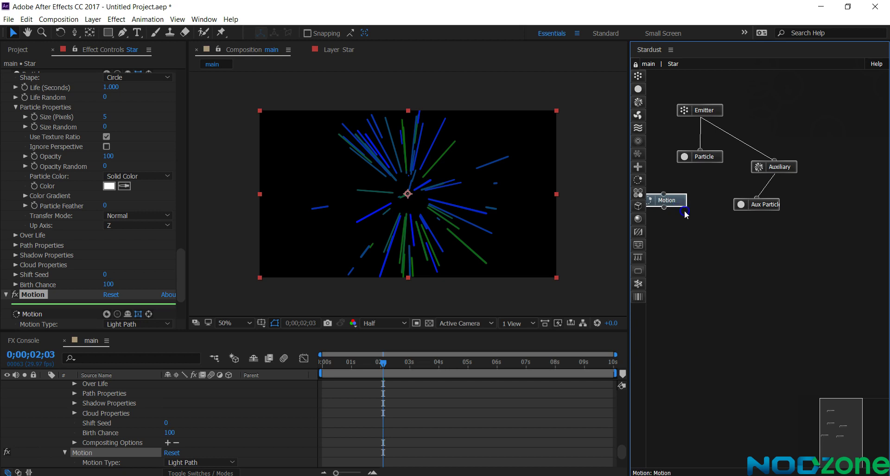
left_click_drag(684, 212, 683, 214)
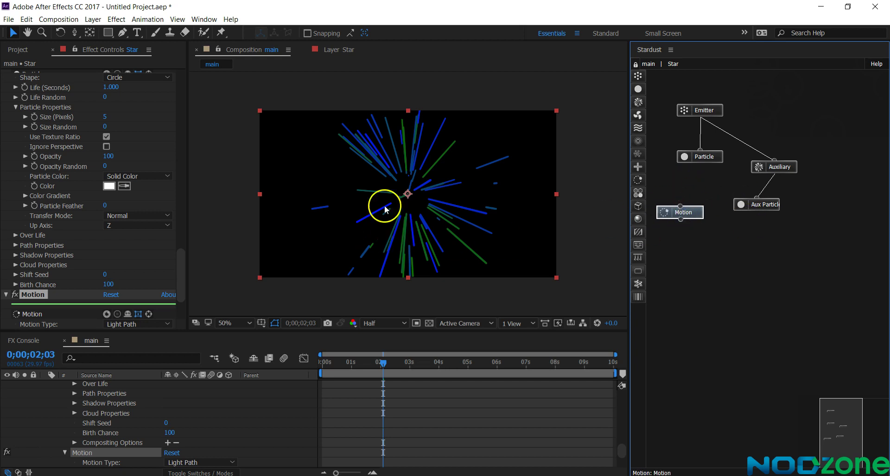
Connect the Particle node to the Motion node and set its Motion Type to Circle.
left_click_drag(680, 205, 686, 196)
left_click_drag(698, 160, 699, 160)
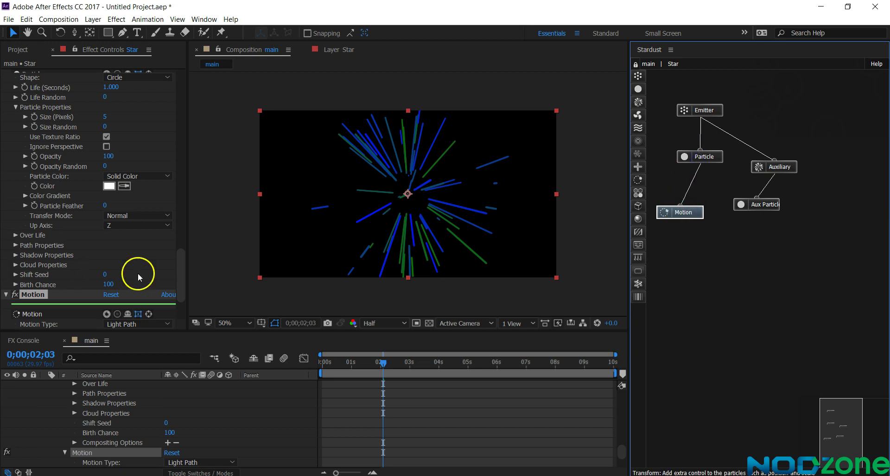
scroll(142, 274, "down", 3)
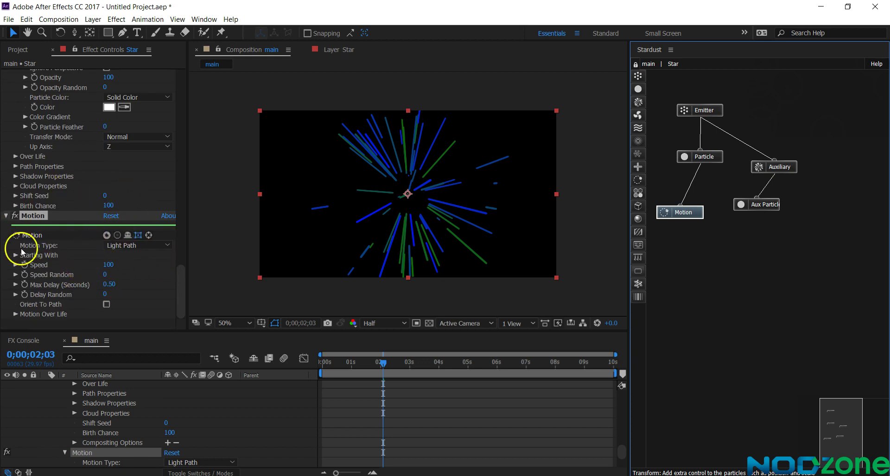
left_click(146, 241)
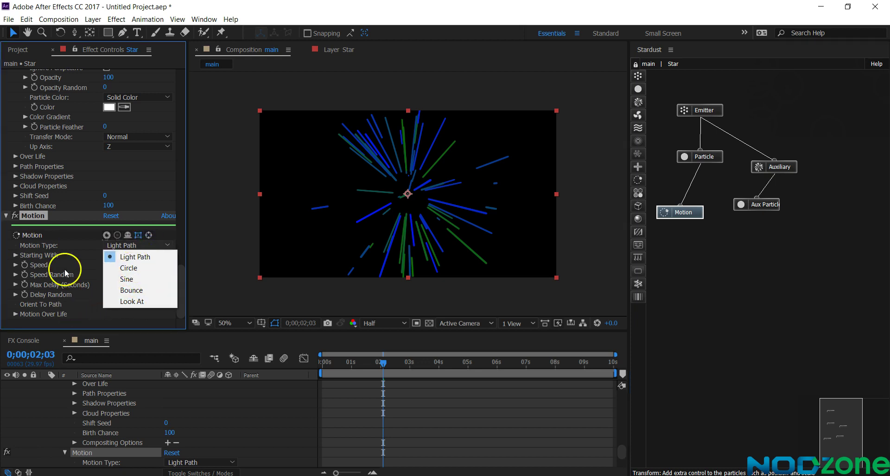
left_click(142, 272)
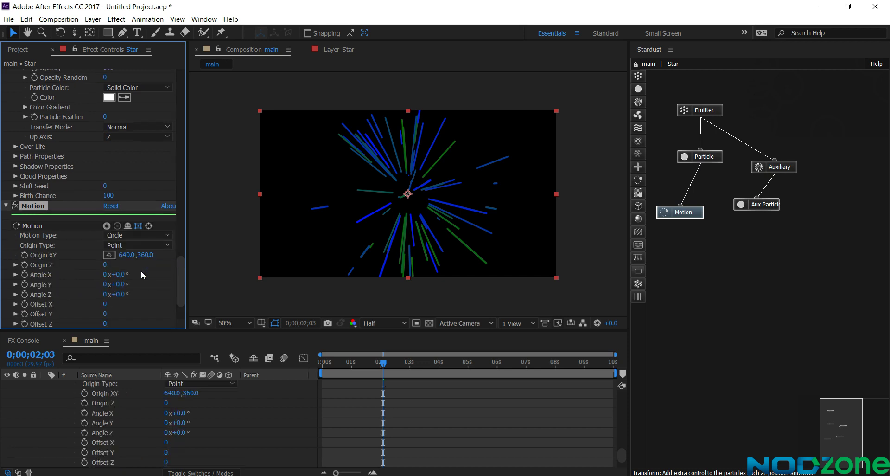
Preview the composition to examine how the blue and green trails move, and stop playback.
left_click(391, 226)
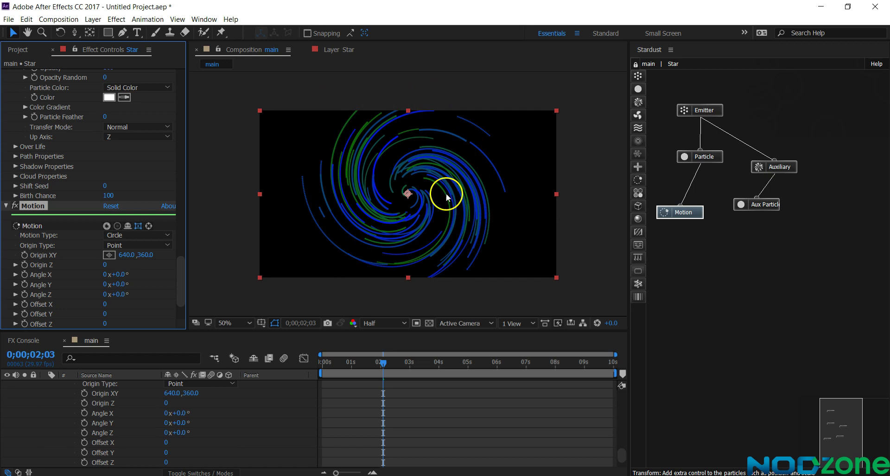
key("space")
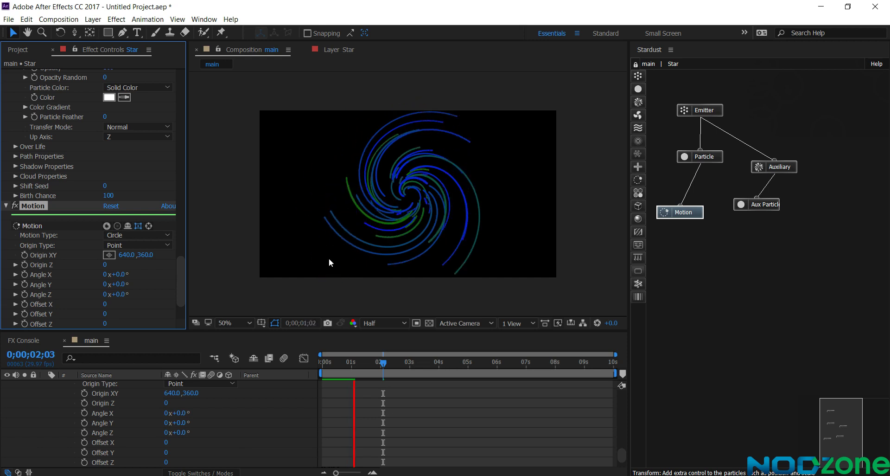
scroll(79, 293, "down", 3)
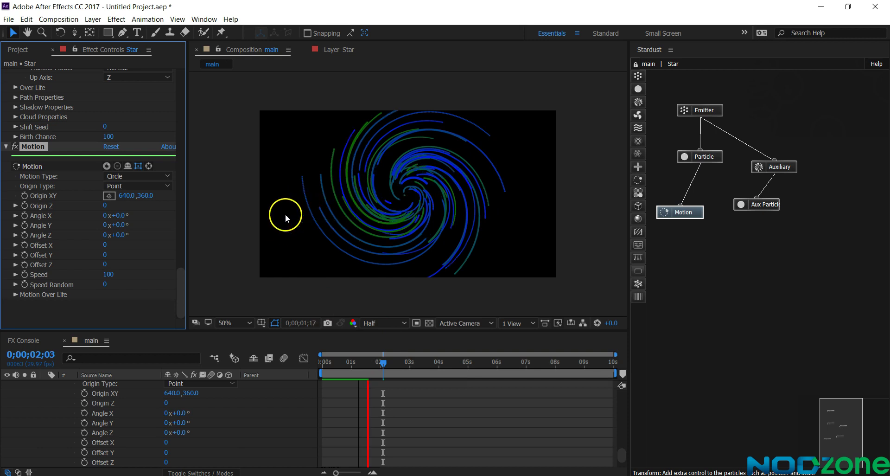
scroll(278, 218, "up", 1)
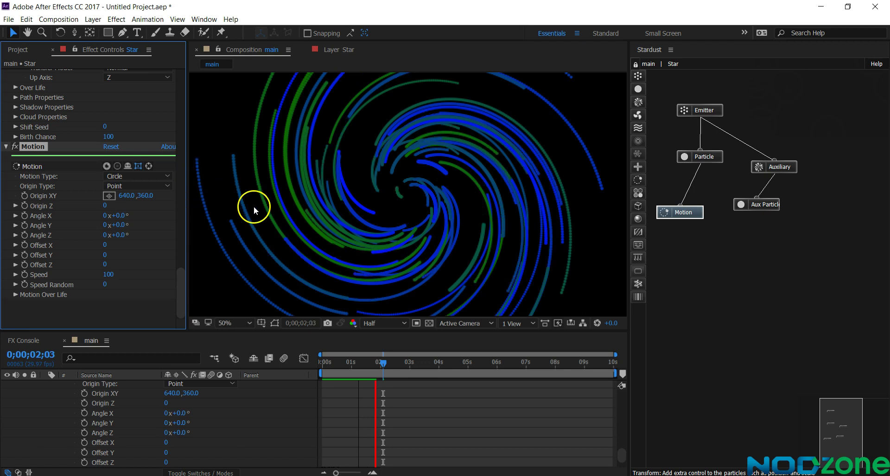
left_click(382, 366)
left_click(408, 392)
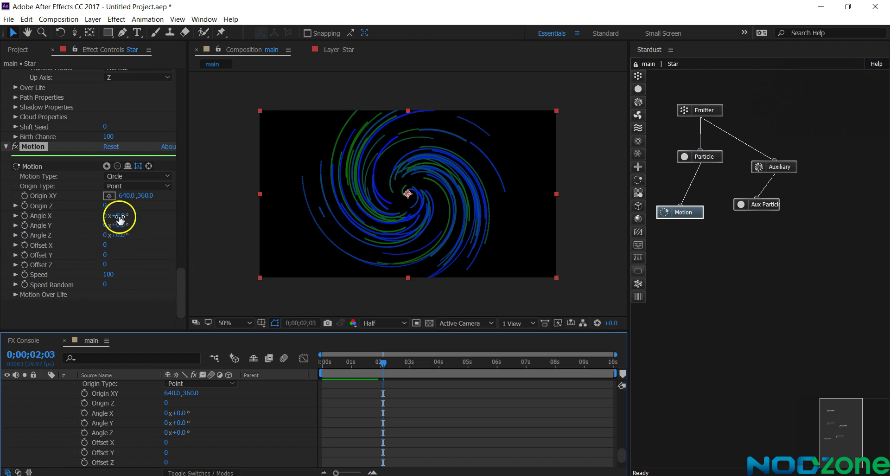
Try an Angle X of 25° on the Motion node and reset it to 0.
left_click(134, 217)
left_click_drag(136, 217, 150, 220)
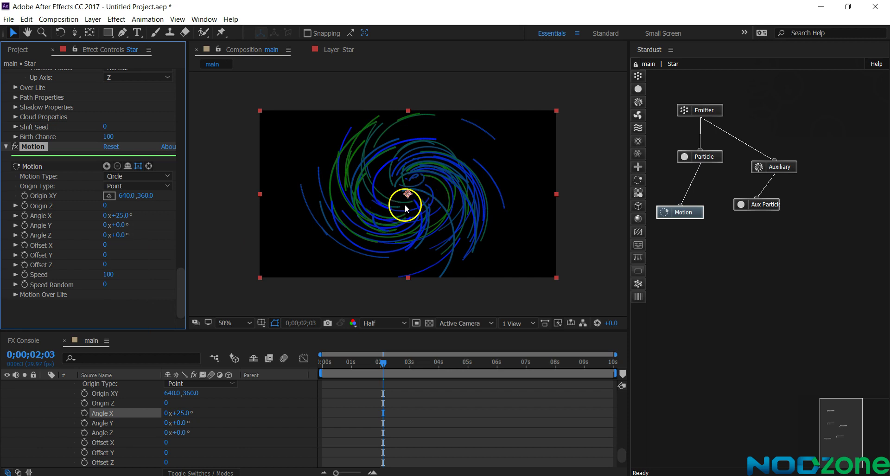
left_click(121, 216)
right_click(125, 216)
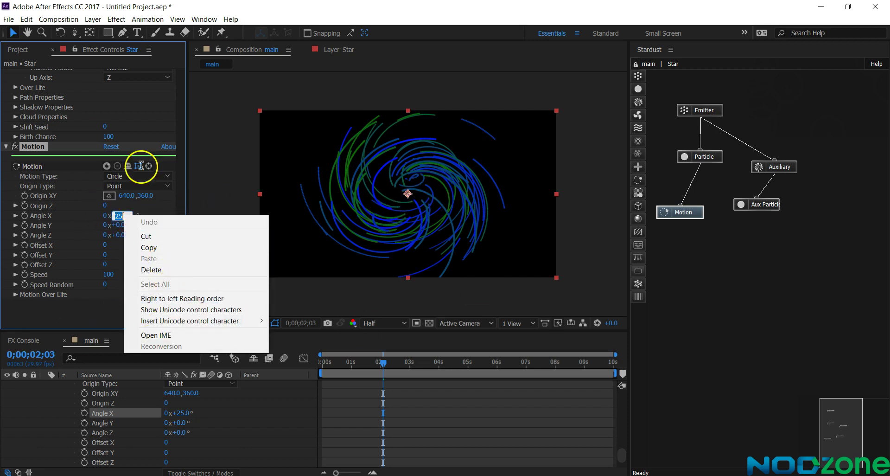
left_click(131, 203)
key("Return")
key("space")
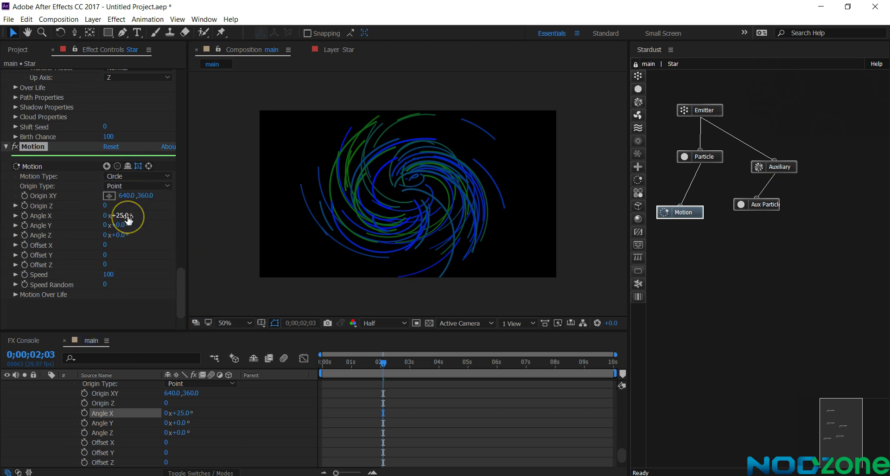
left_click(128, 217)
type("0")
key("Return")
left_click(254, 49)
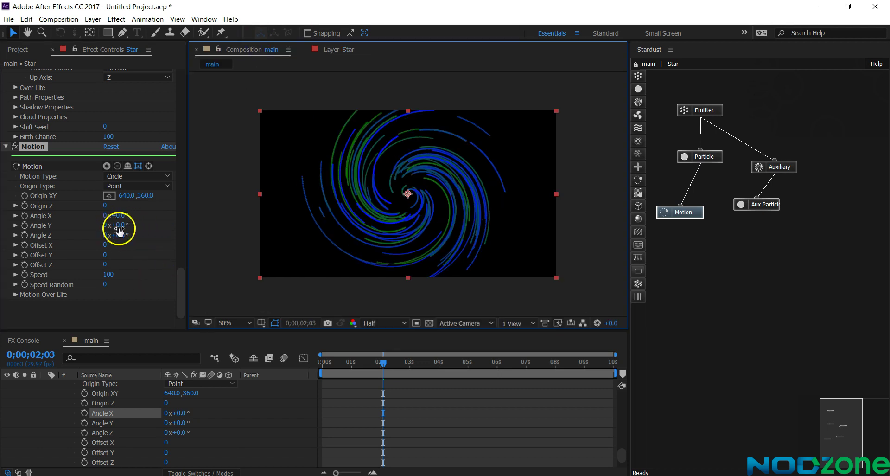
Try an Angle Y of 27° and an Angle Z of 97° on the Motion node, resetting each to 0.
left_click_drag(119, 230, 144, 227)
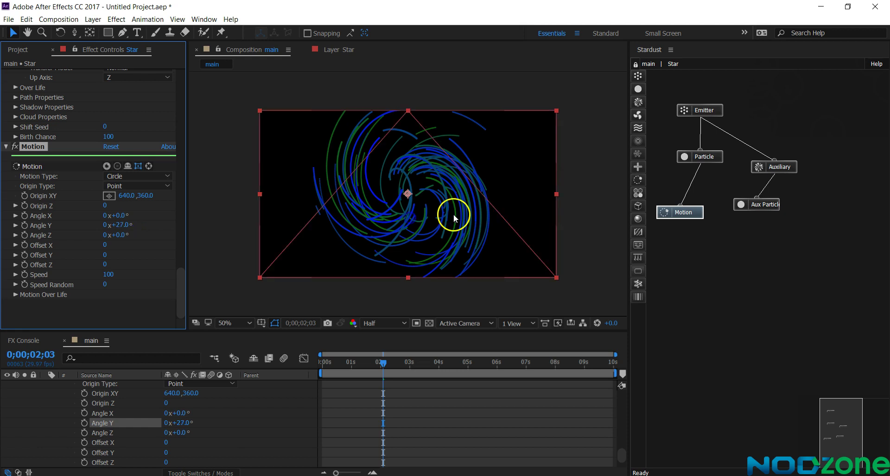
left_click(122, 227)
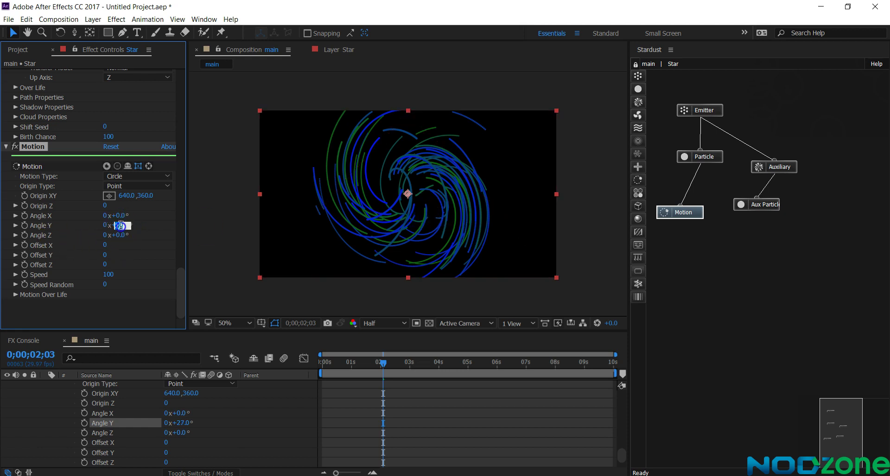
type("0")
key("Return")
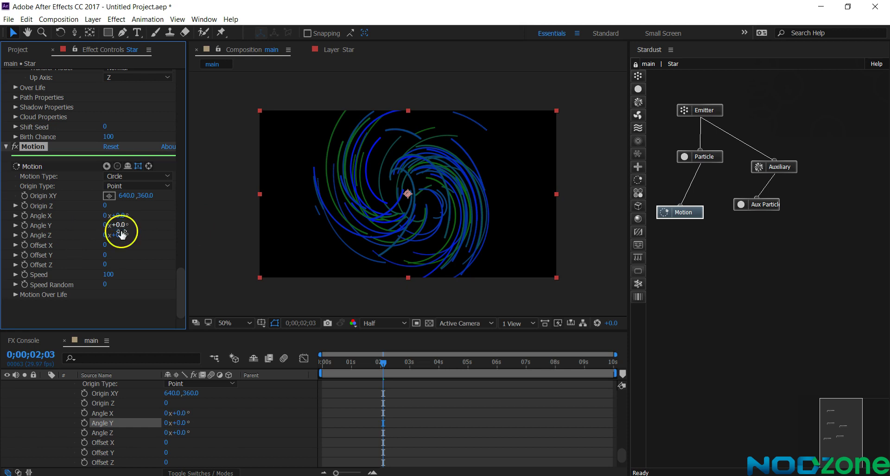
left_click_drag(123, 235, 183, 235)
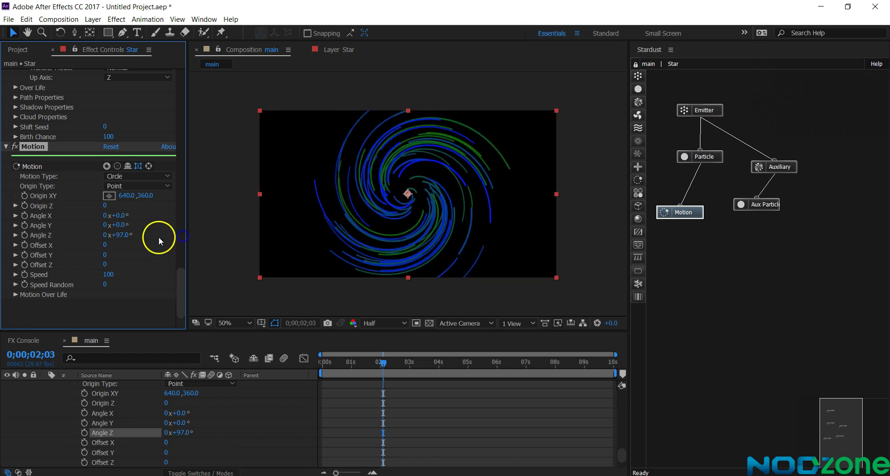
left_click(121, 235)
type("0")
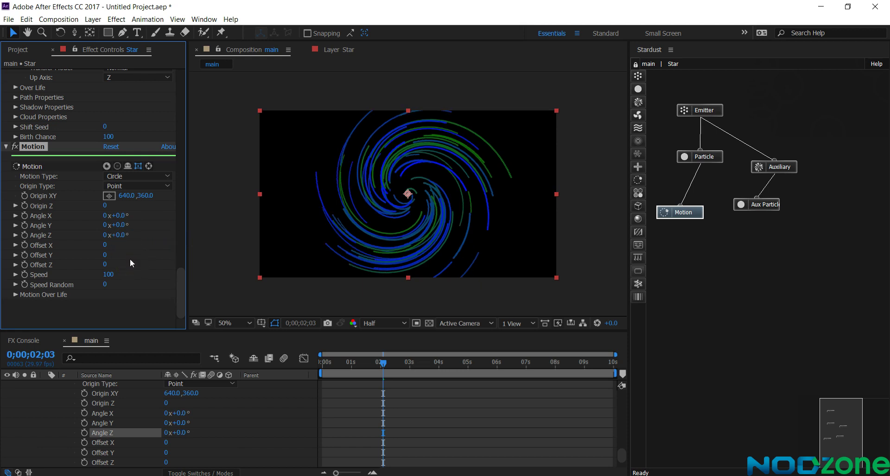
Collapse the Star layer's properties in the timeline.
scroll(85, 283, "up", 3)
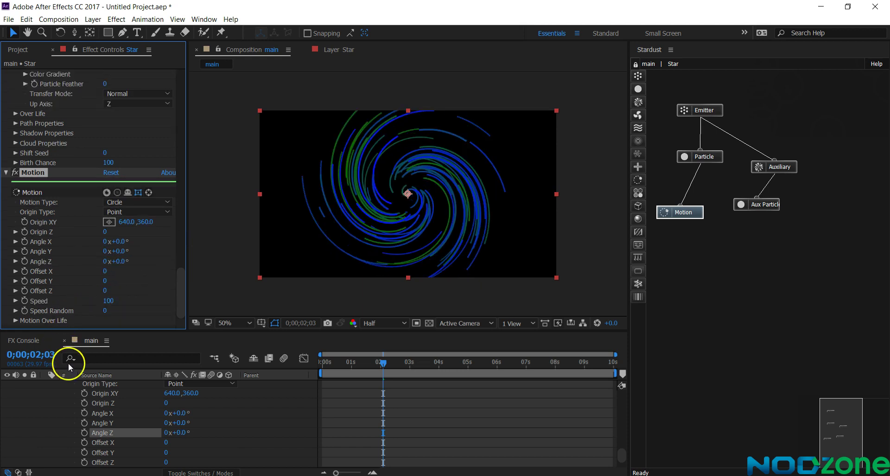
scroll(68, 421, "up", 10)
scroll(74, 413, "up", 10)
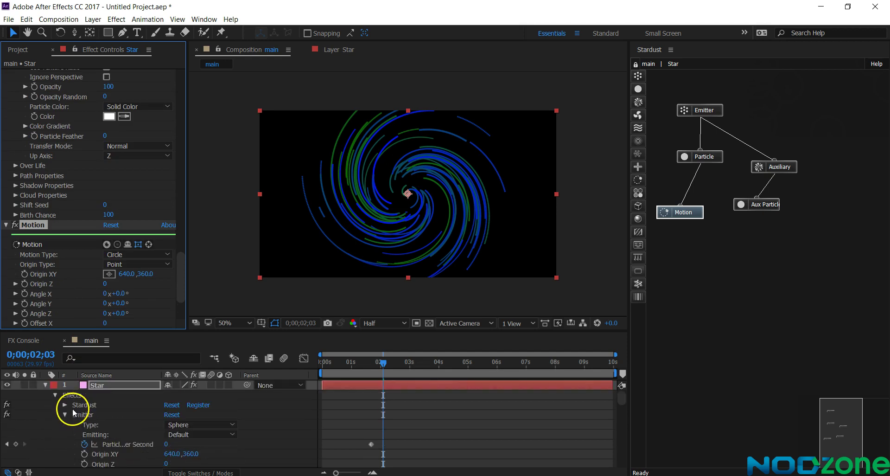
left_click(44, 384)
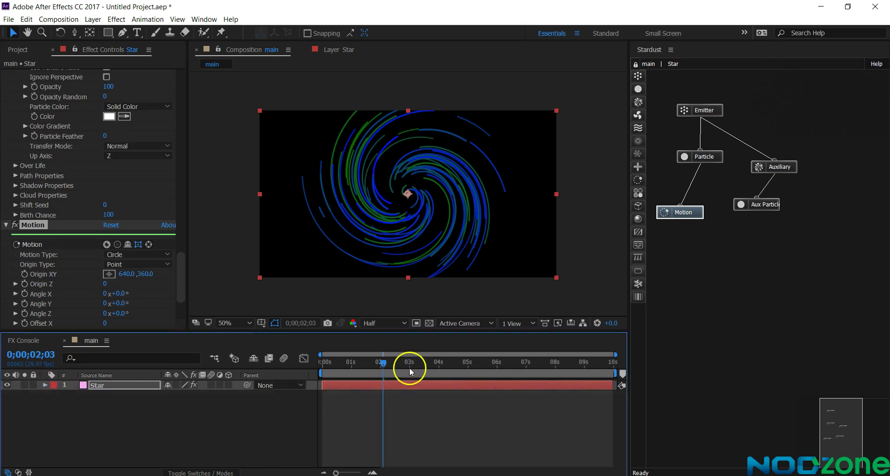
At 0;00;03;15, enable keyframing for the Motion node's Angle Y and Angle Z and show the Star layer's keyframed properties.
left_click(424, 367)
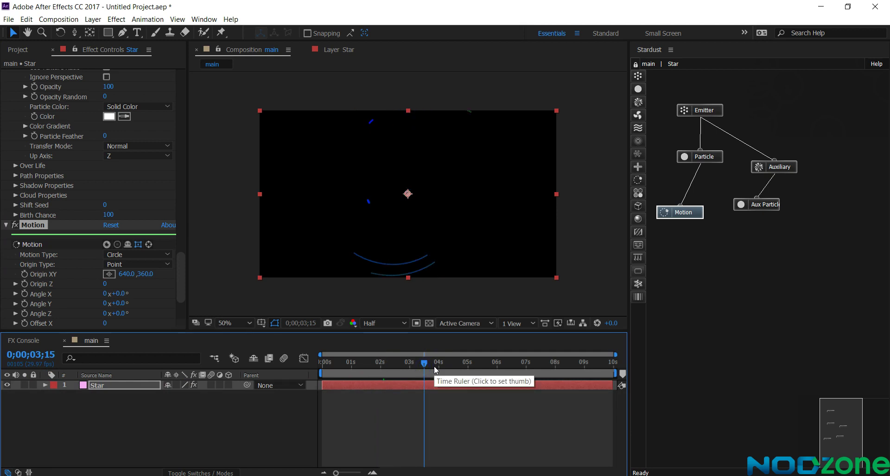
scroll(155, 259, "down", 4)
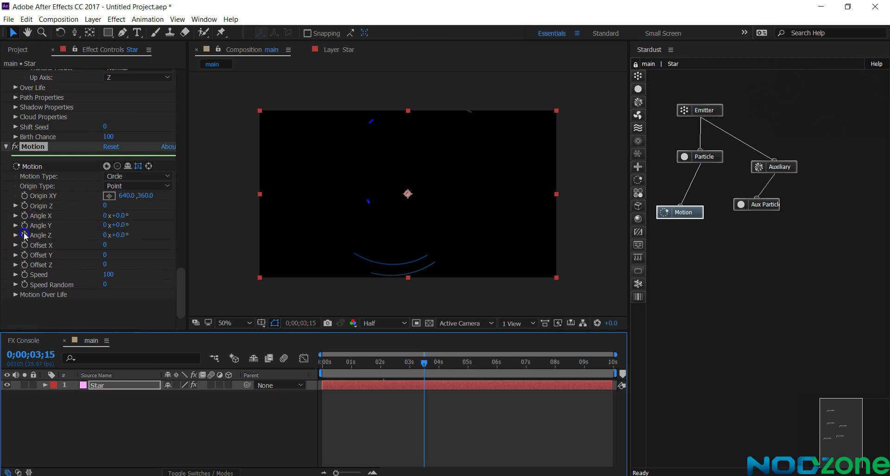
left_click(92, 290)
key("u")
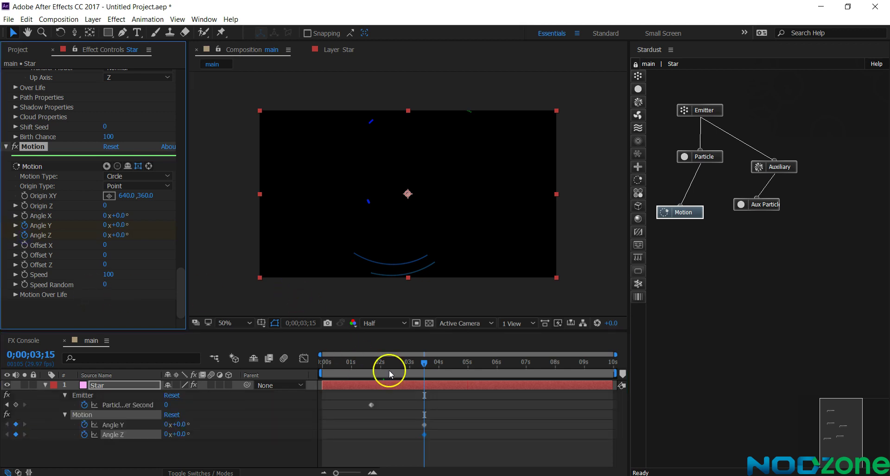
Add an Angle Y keyframe of 20° at 0;00;00;23 on the Motion node.
left_click_drag(382, 363, 345, 366)
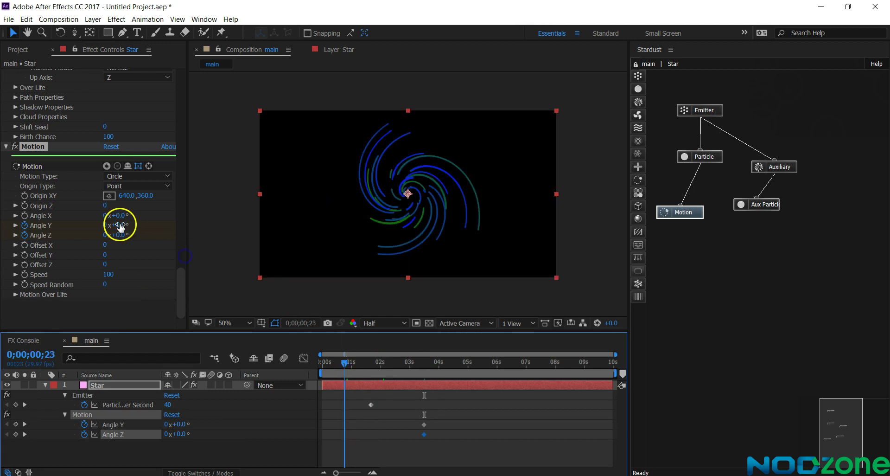
left_click_drag(117, 225, 118, 224)
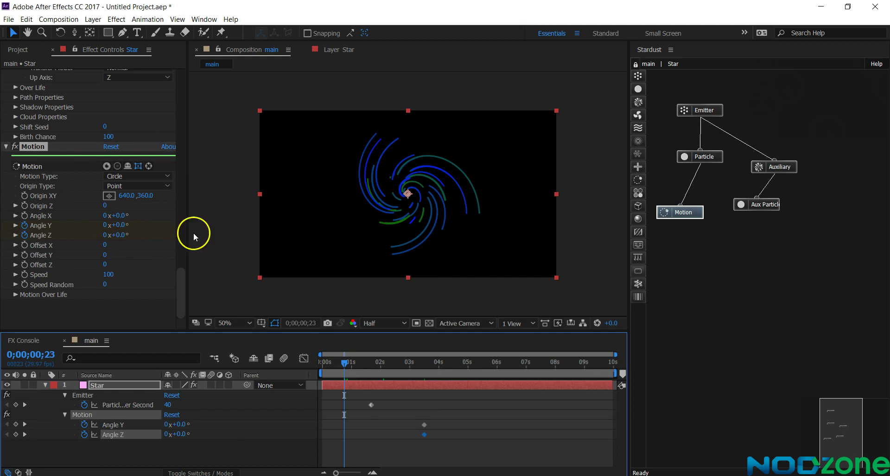
left_click(121, 224)
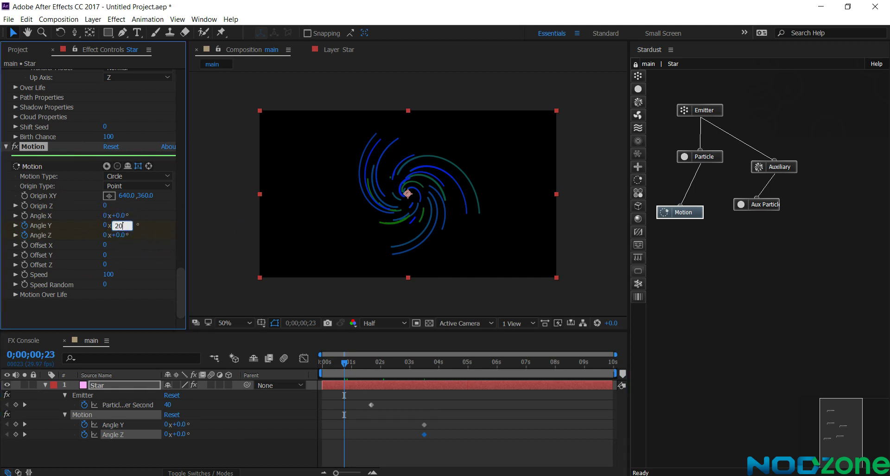
key("Return")
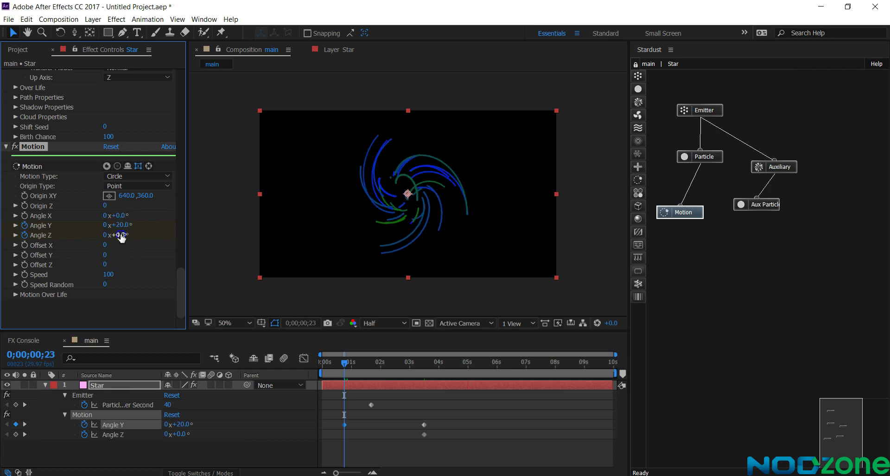
Add an Angle Z keyframe of 250° at 0;00;00;23 on the Motion node.
key("Return")
left_click_drag(184, 234, 188, 234)
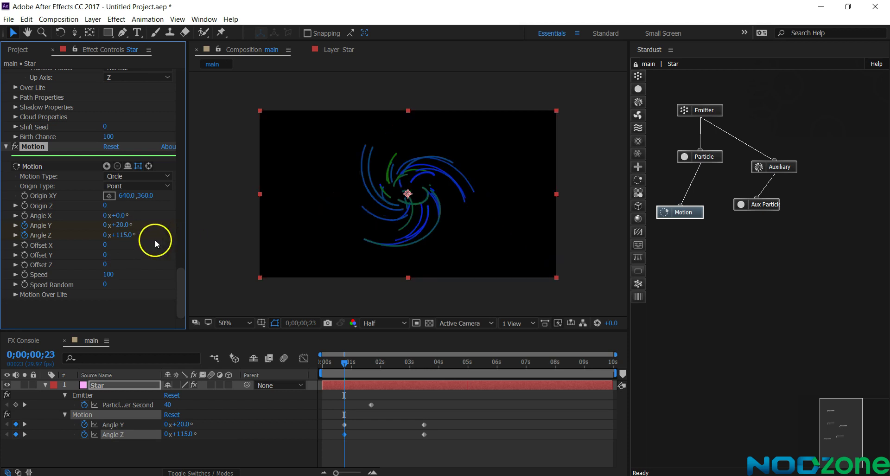
left_click(130, 235)
type("250")
key("Return")
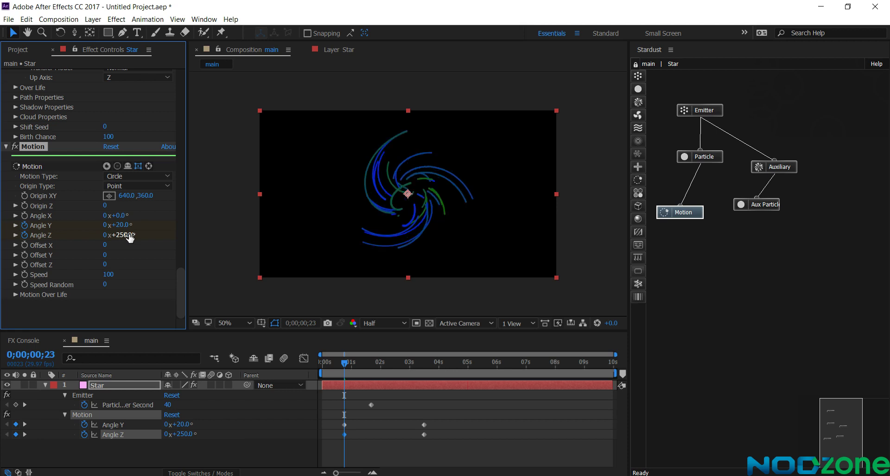
Change the Motion node's Angle Y keyframe at 0;00;00;23 to 45° and inspect the trails up close.
left_click(124, 225)
key("Return")
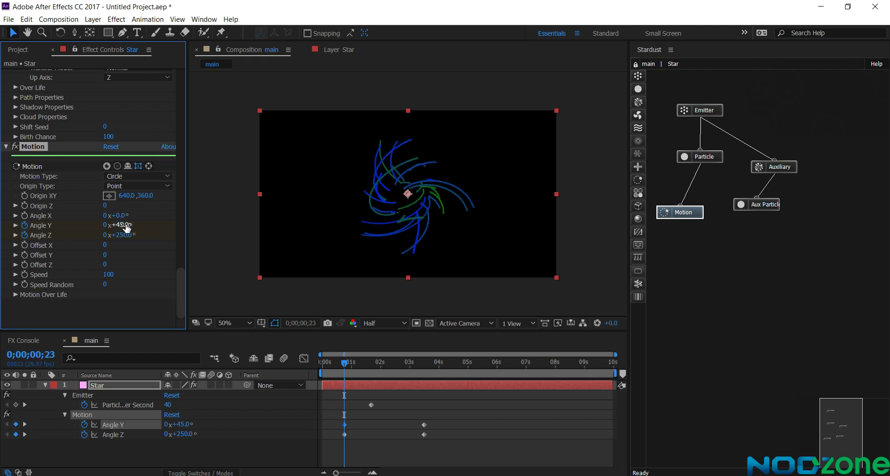
key("period")
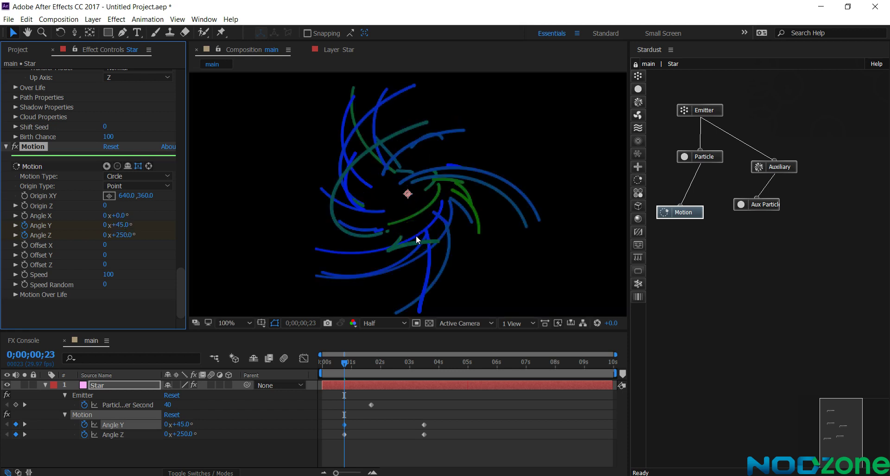
key("comma")
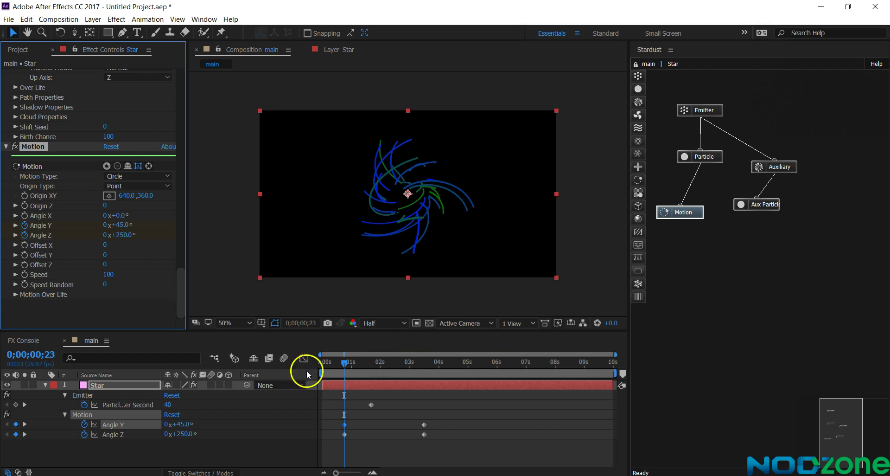
Move the first Angle Y and Angle Z keyframes close to the timeline's start and scrub to 0;00;02;13 to check the swirl.
left_click_drag(370, 425, 324, 433)
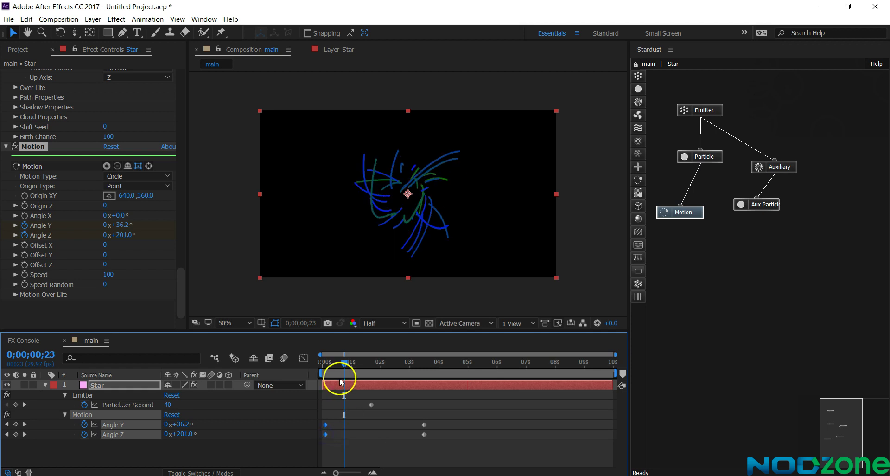
left_click_drag(327, 360, 394, 361)
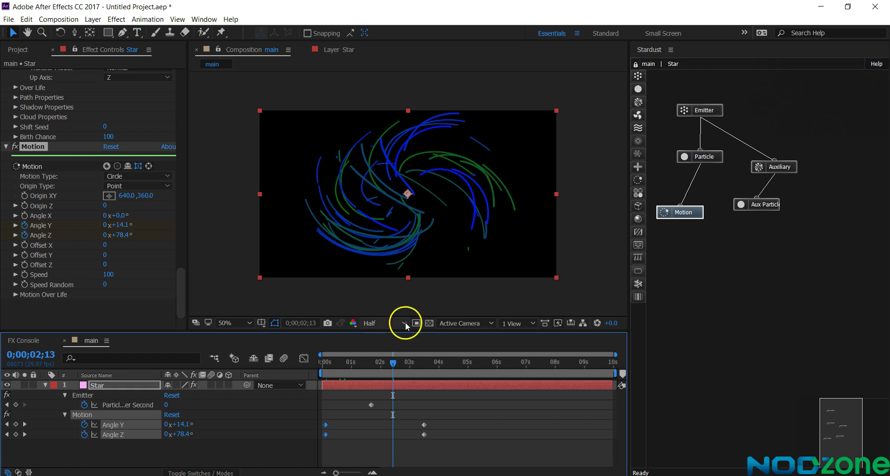
Create a 35mm two-node camera layer with its default name.
left_click(415, 366)
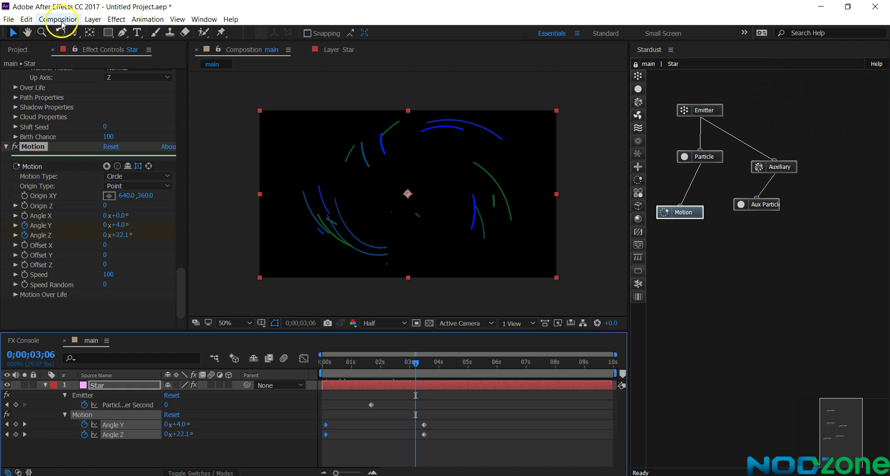
left_click(93, 20)
mouse_move(104, 31)
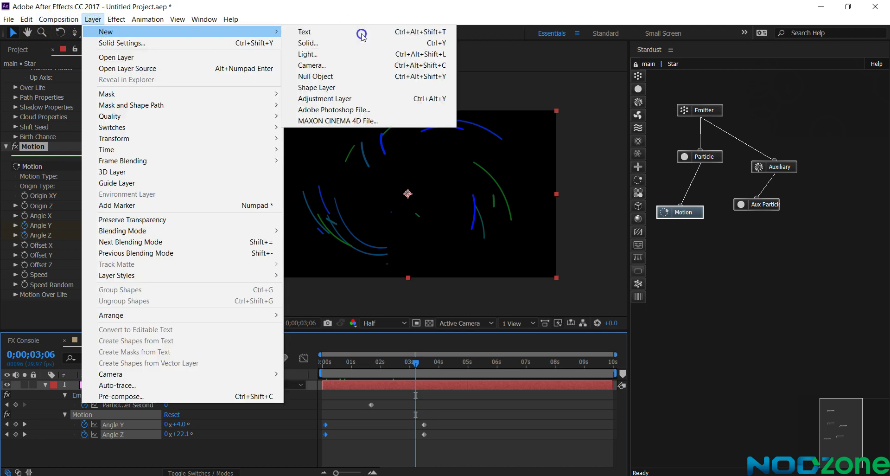
left_click(333, 65)
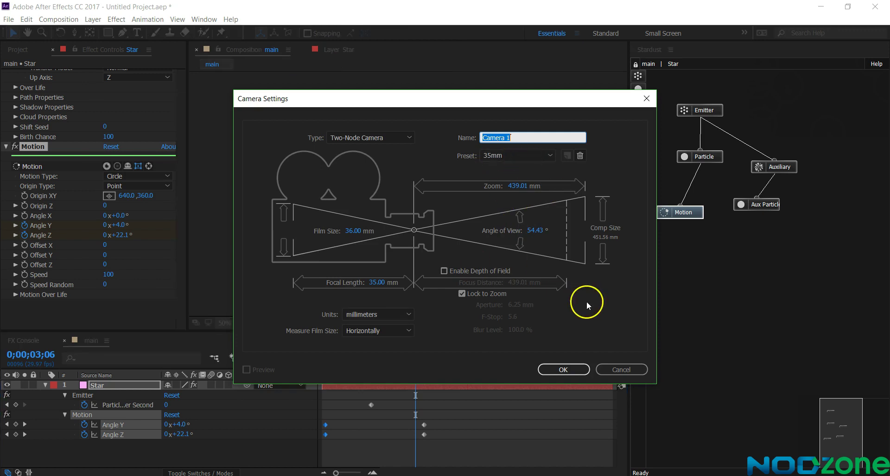
left_click(573, 362)
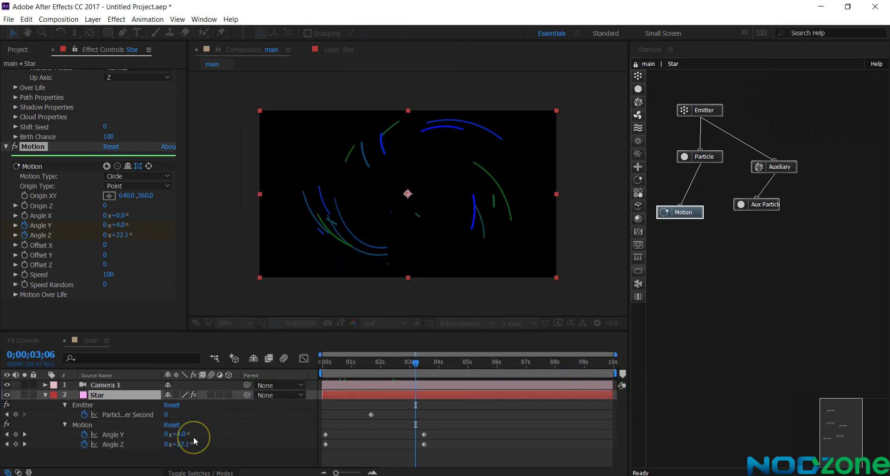
Reveal the camera's Point of Interest and Position and start keyframing both at 0;00;03;06.
left_click(352, 385)
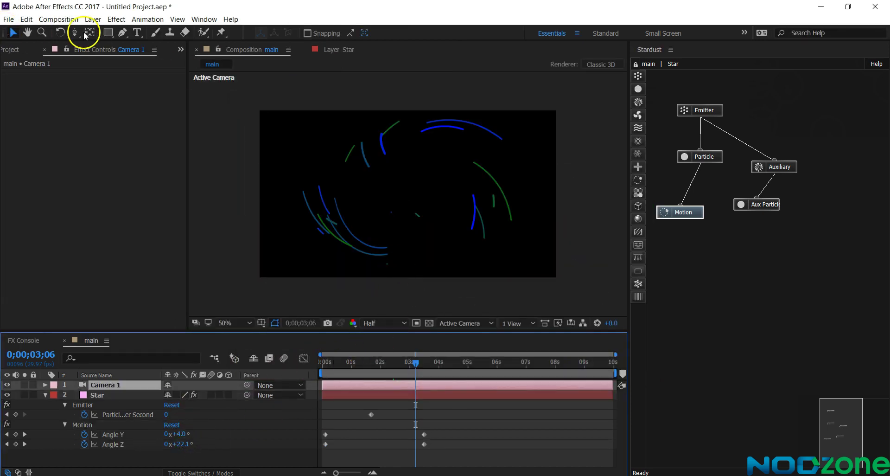
left_click(74, 32)
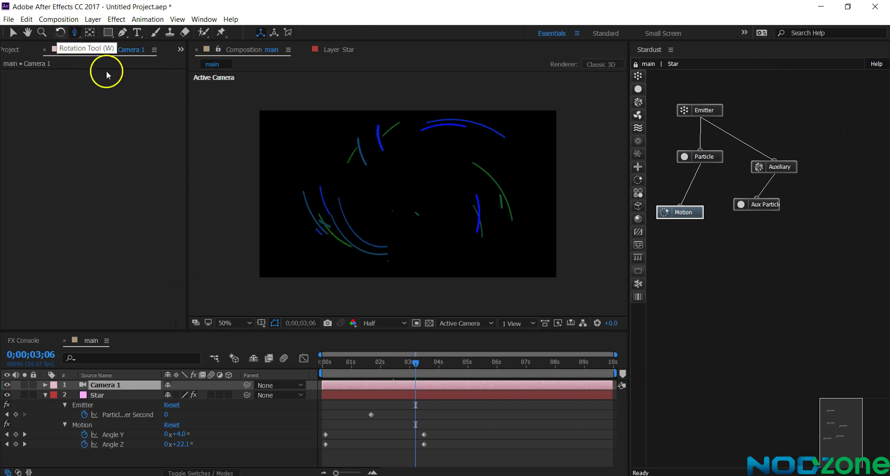
left_click(252, 467)
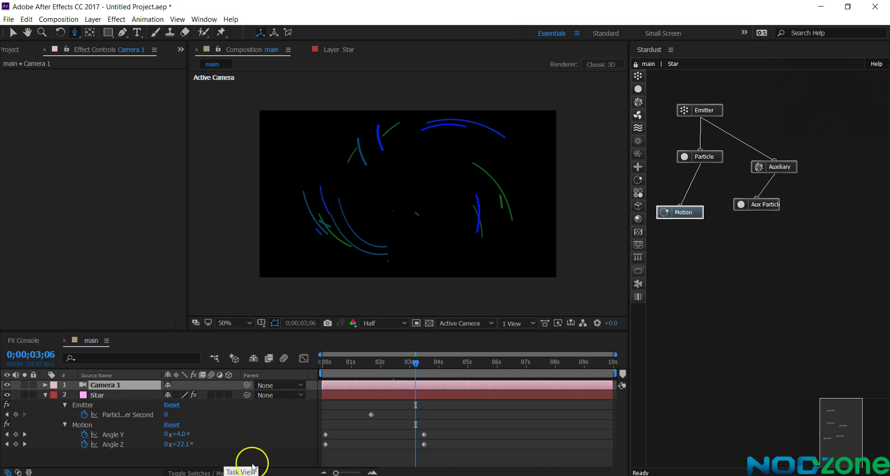
key("a")
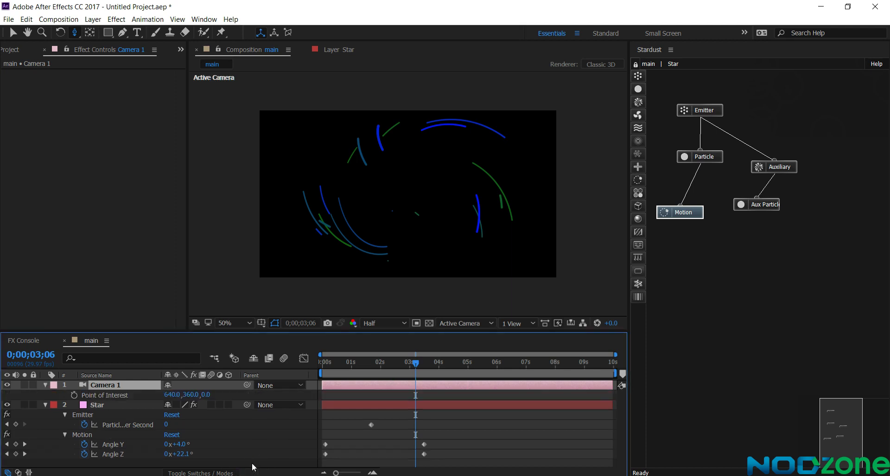
key("shift+p")
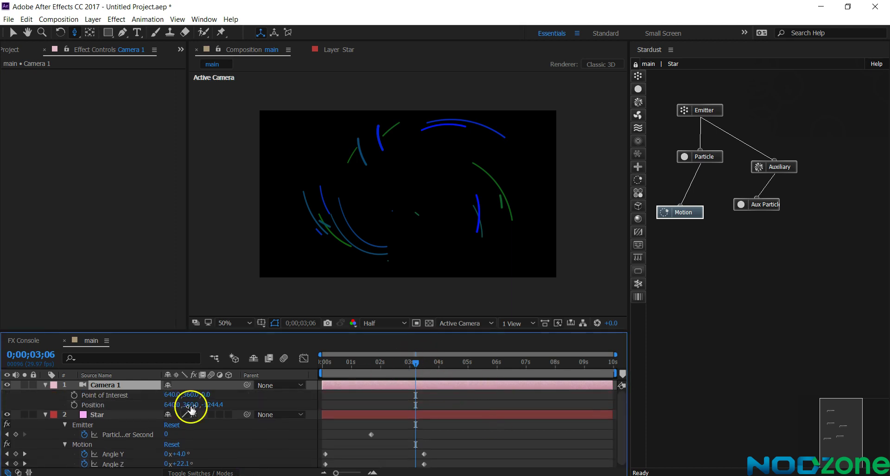
left_click_drag(75, 404, 73, 394)
Dolly the camera in to a Position of about 640, 360, -967.
left_click_drag(320, 167, 408, 218)
left_click_drag(409, 183, 432, 147)
left_click(422, 188)
mouse_move(423, 189)
left_mouse_down()
mouse_move(435, 282)
mouse_move(423, 209)
mouse_move(423, 260)
left_mouse_up()
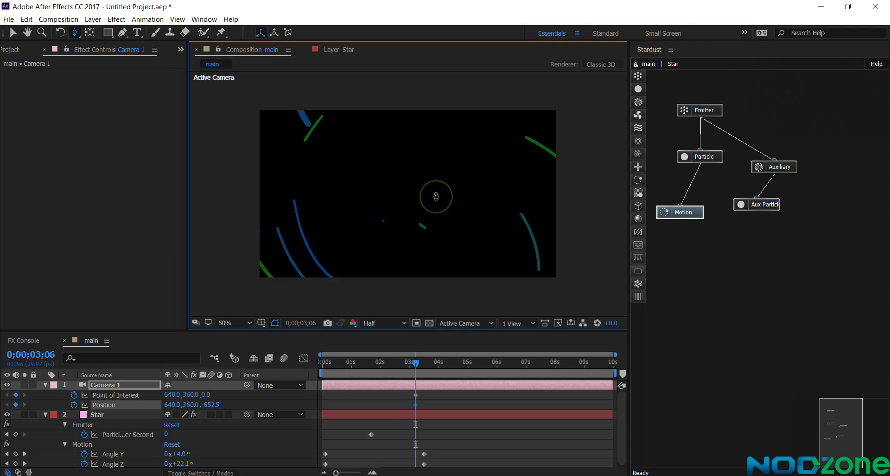
left_click_drag(422, 181, 418, 248)
Move the camera's Point of Interest and Position keyframes to 0;00;03;16.
left_click(444, 393)
left_click(410, 408)
mouse_move(426, 393)
left_mouse_down()
mouse_move(410, 408)
mouse_move(425, 408)
left_mouse_up()
left_click(404, 415)
left_click(363, 385)
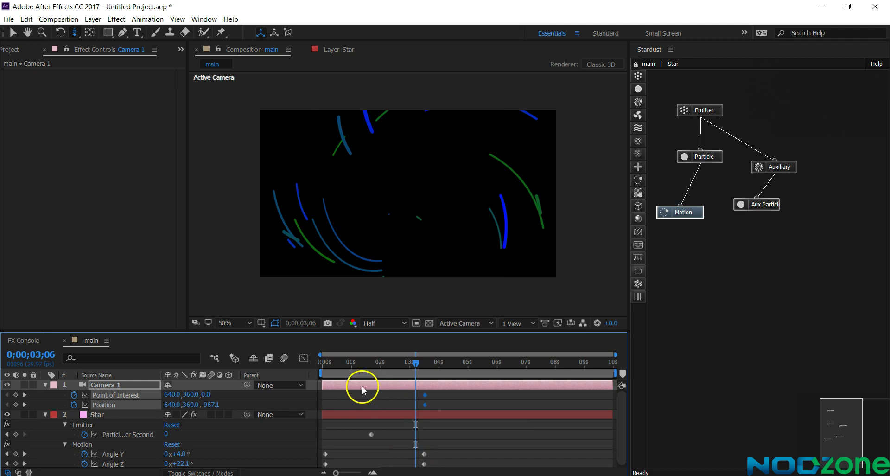
At 0;00;00;12, push the camera forward to about Position Z 6 and Point of Interest Z 286.
left_click(339, 366)
left_click_drag(346, 369, 334, 365)
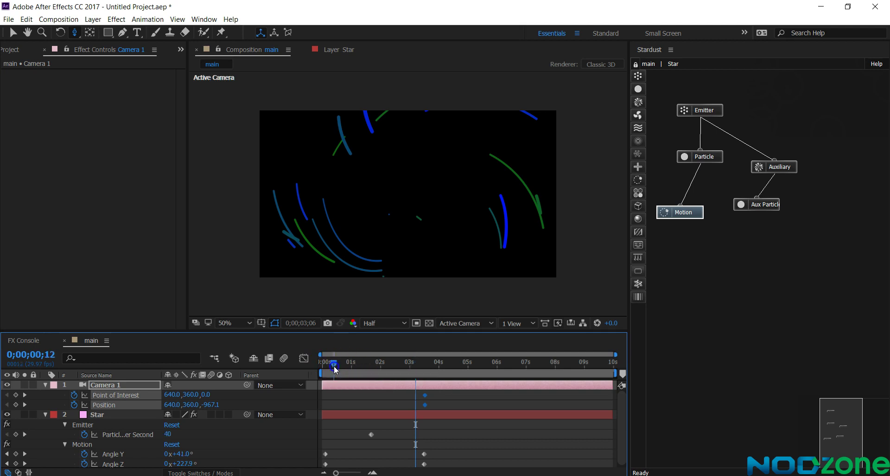
left_click_drag(413, 207, 284, 255)
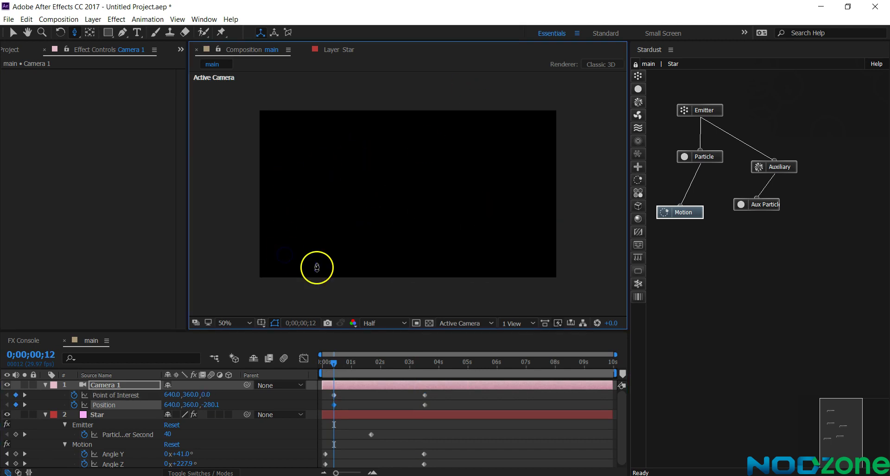
mouse_move(423, 184)
left_mouse_down()
mouse_move(412, 221)
mouse_move(427, 143)
mouse_move(462, 121)
left_mouse_up()
Move the first pair of camera keyframes near the timeline's start and scrub to check the fly-through.
left_click(344, 405)
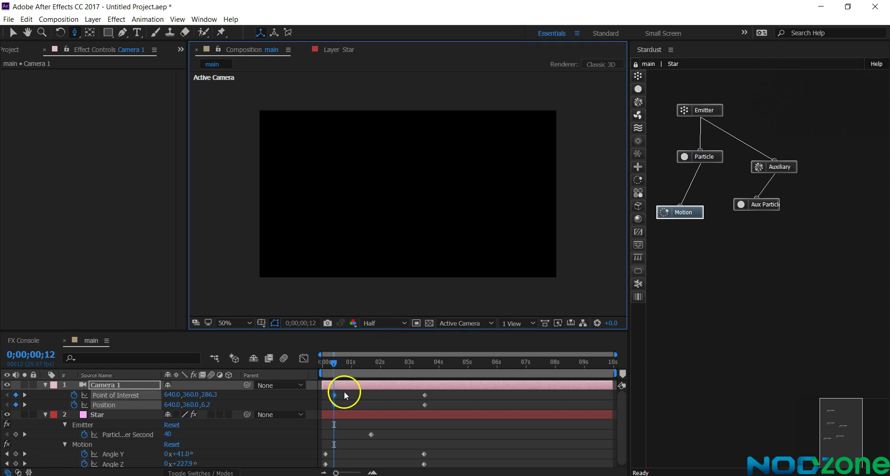
left_click_drag(332, 393, 323, 393)
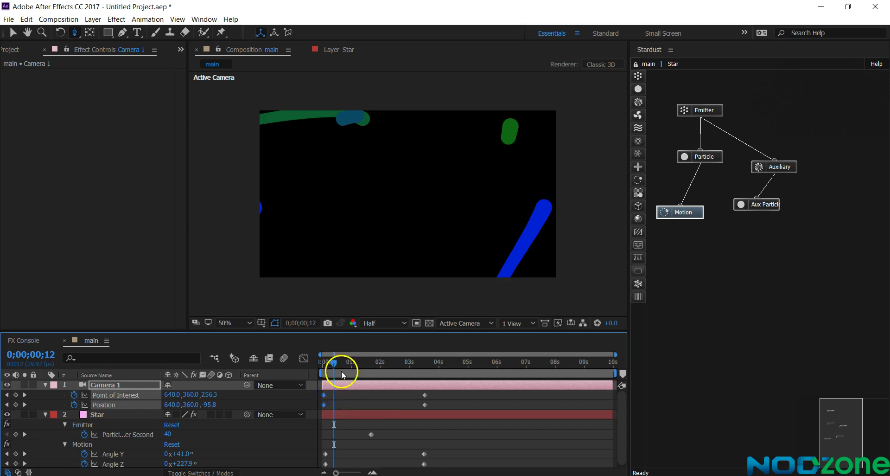
left_click_drag(327, 363, 361, 366)
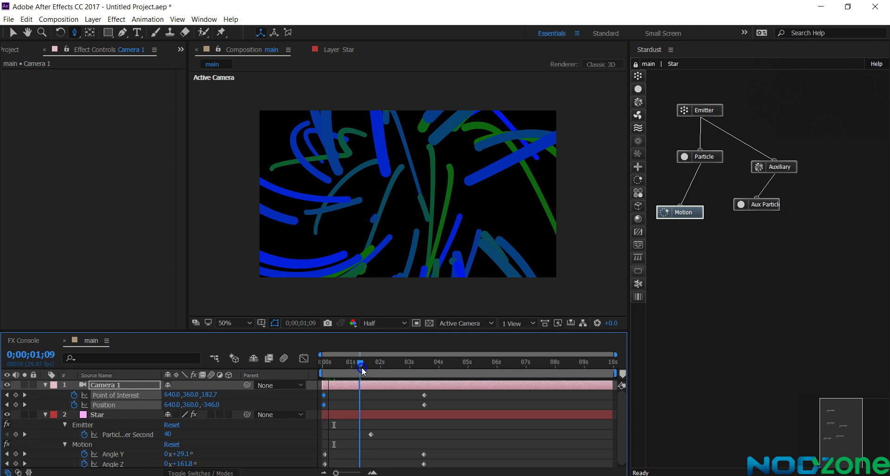
left_click_drag(361, 366, 329, 395)
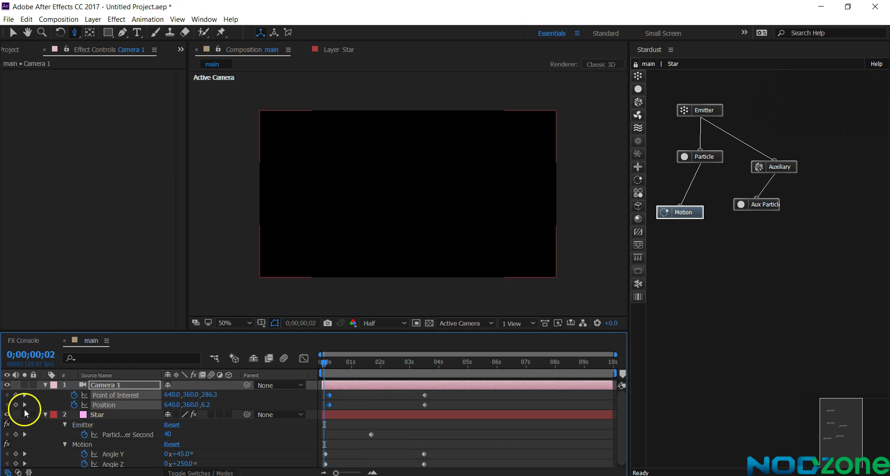
At 0;00;03;15, dolly the camera in to a Position Z of about -645.
left_click(424, 364)
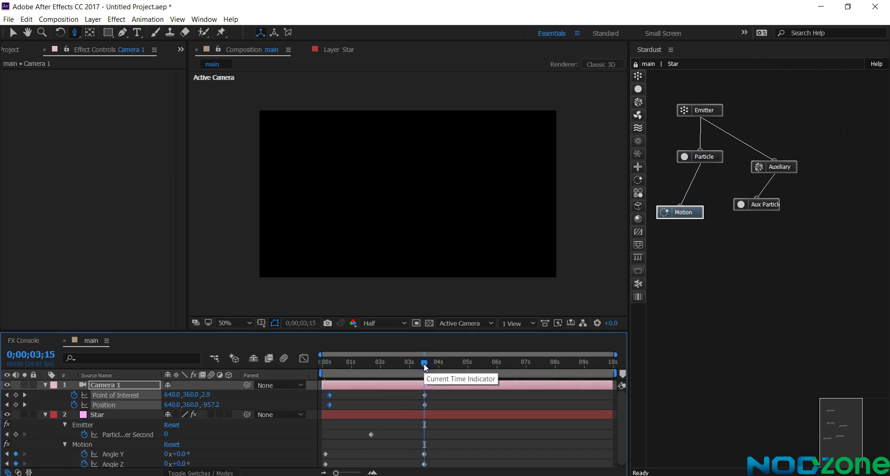
left_click_drag(433, 187, 440, 168)
left_click(423, 270)
left_click(301, 392)
left_click_drag(414, 255, 425, 288)
Clean up the camera's end keyframes so Point of Interest and Position share a single time at 0;00;03;15.
left_click_drag(336, 472, 346, 473)
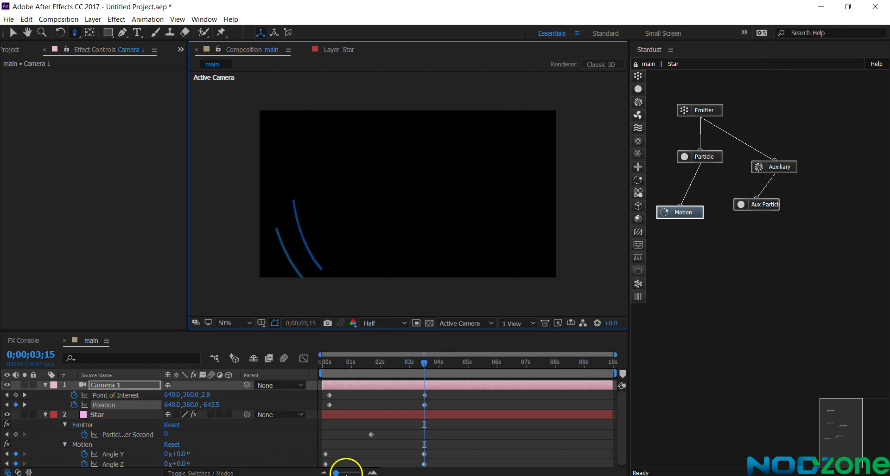
left_click(463, 413)
left_click(469, 405)
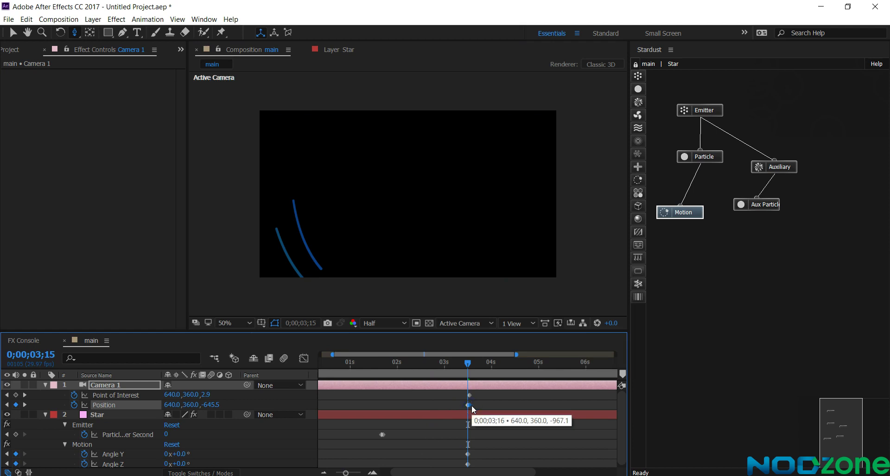
left_click(469, 396)
Dolly the camera closer at 0;00;03;15, to a Position Z of about -372.
left_click_drag(366, 273, 362, 230)
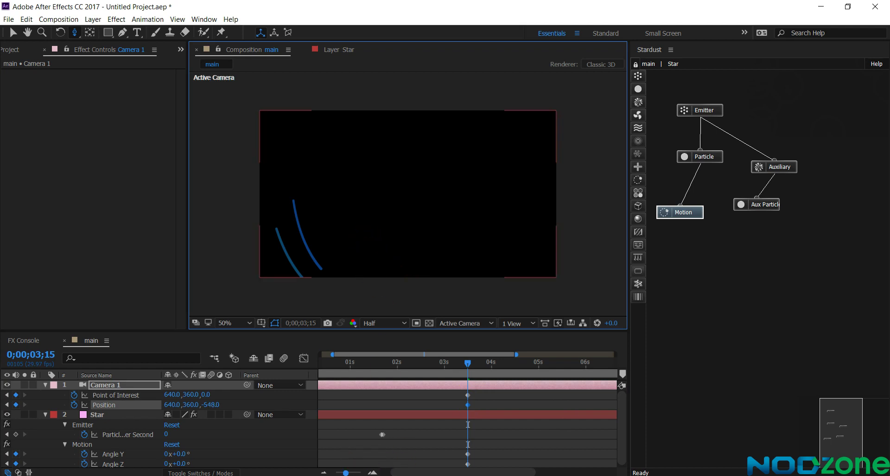
left_click(406, 217)
left_click_drag(407, 227, 414, 197)
scroll(414, 195, "up", 1)
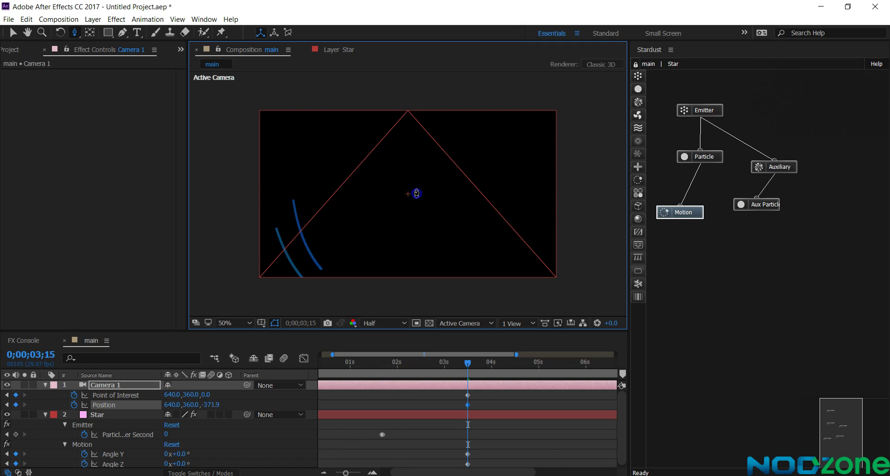
Move the camera's end keyframes slightly past the Motion node's last keyframes and scrub to 0;00;01;03 to check.
left_click_drag(345, 472, 340, 472)
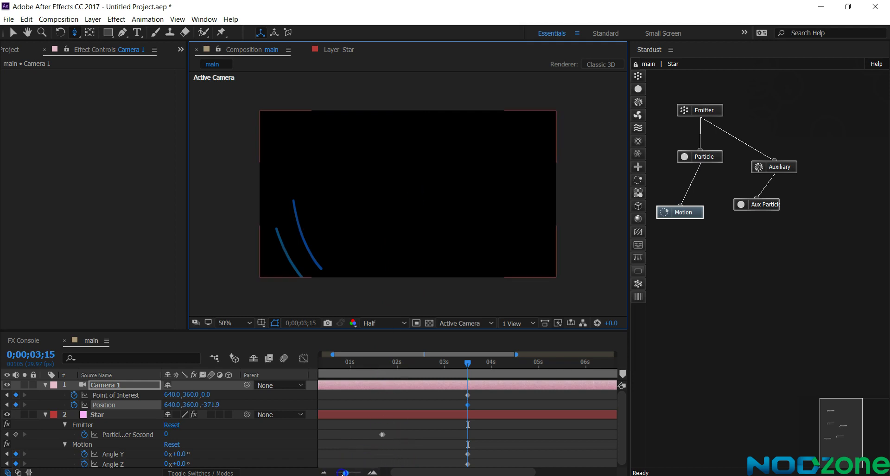
left_click(401, 404)
left_click(452, 401)
mouse_move(460, 392)
left_mouse_down()
mouse_move(441, 406)
mouse_move(458, 404)
left_mouse_up()
left_click(331, 360)
left_click_drag(329, 360, 363, 363)
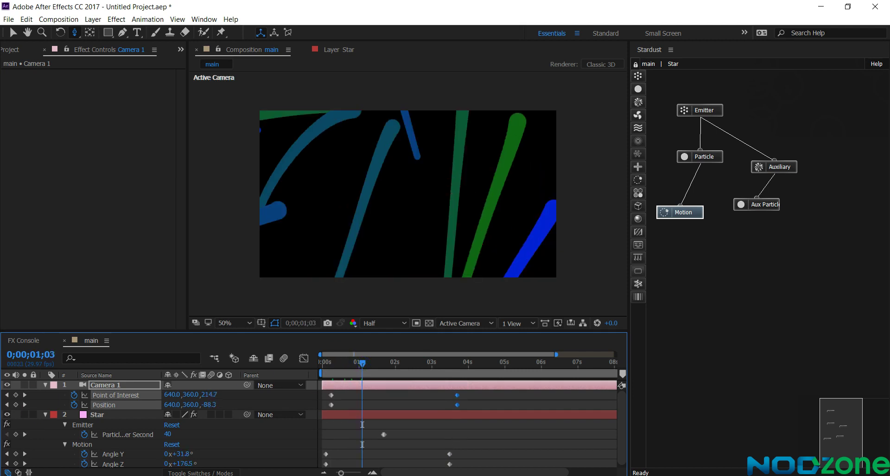
Apply the Fade Out Bezier preset to the Motion node's Motion Over Life curve and check the trails at 0;00;02;04.
left_click(685, 212)
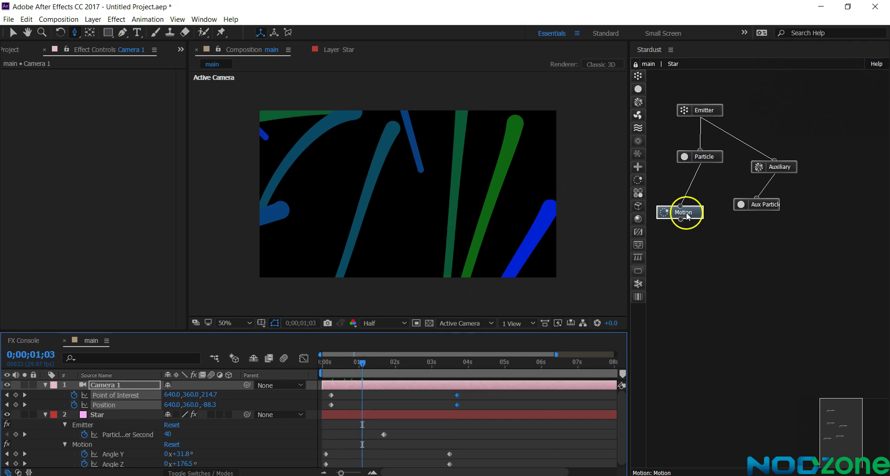
scroll(79, 274, "down", 2)
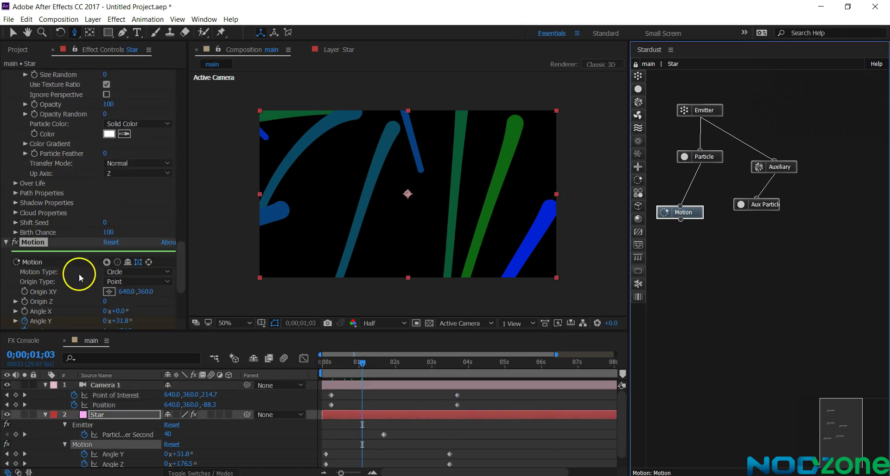
scroll(79, 274, "down", 4)
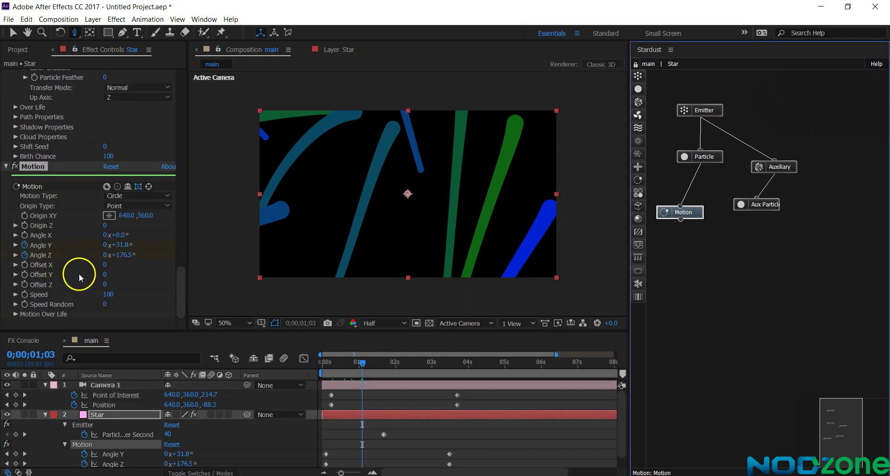
left_click(15, 315)
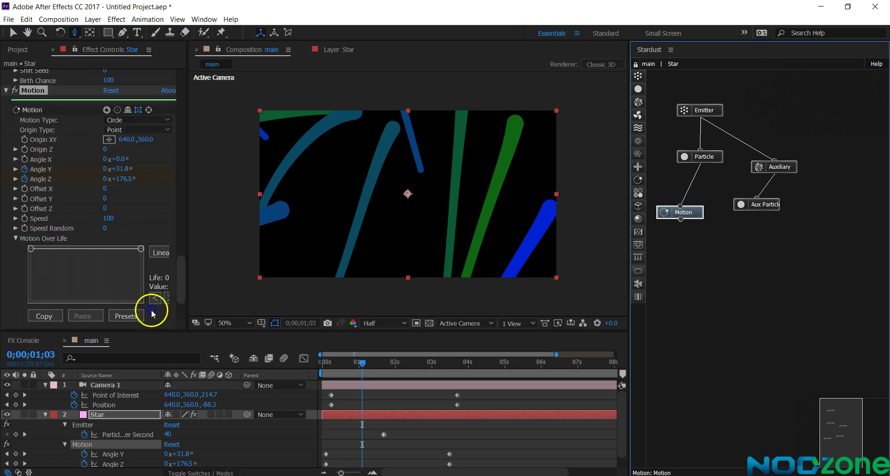
left_click(218, 94)
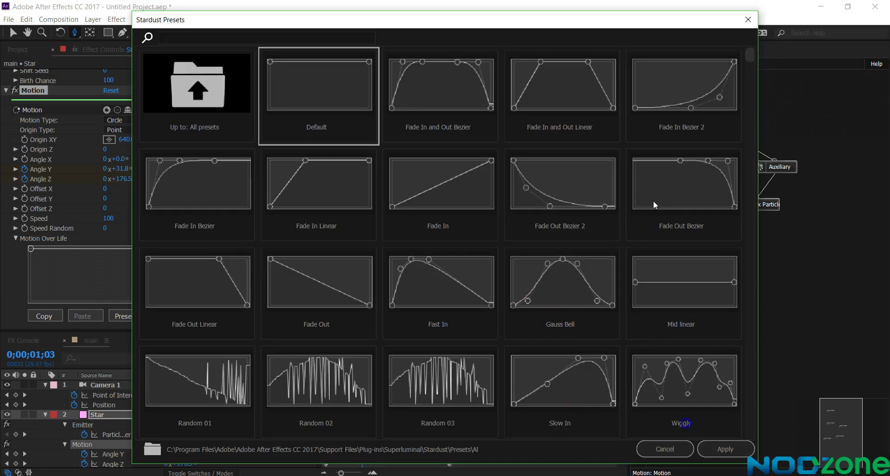
left_click(655, 204)
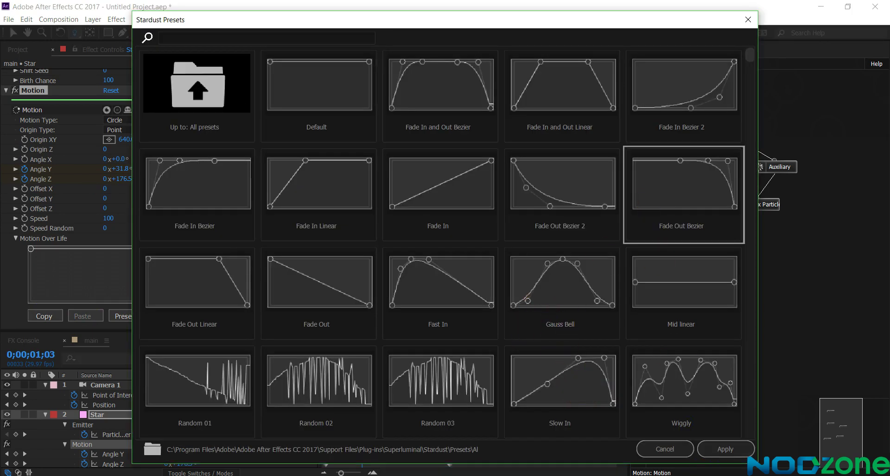
left_click(716, 450)
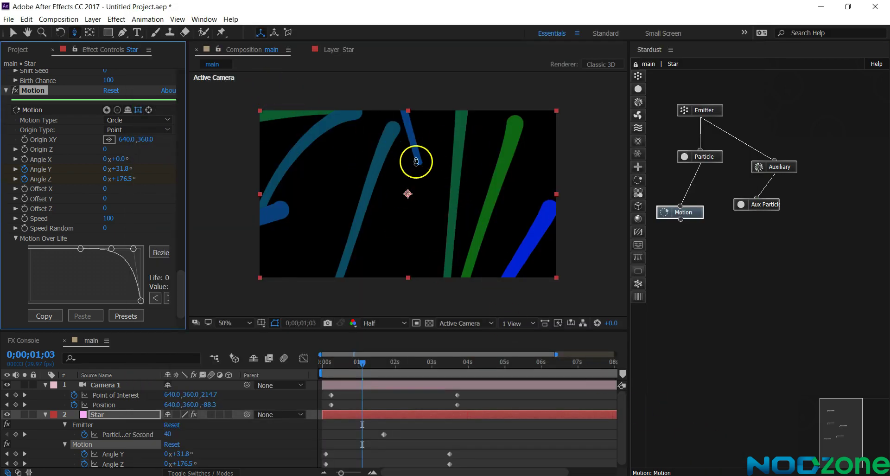
left_click(401, 362)
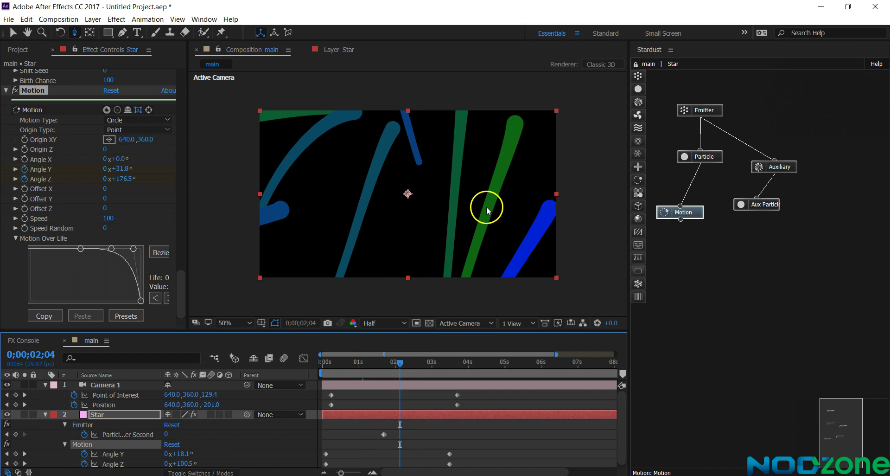
Switch back to the Selection tool and widen the Stardust node graph area.
left_click(704, 159)
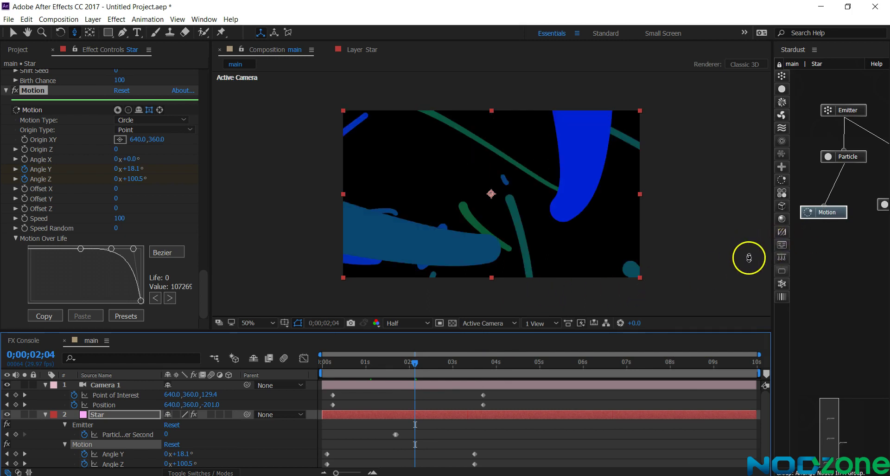
left_click(15, 33)
left_click_drag(768, 219, 686, 224)
Apply the Fade Out Bezier preset to the Aux Particle node's Size over-life curve.
left_click(808, 207)
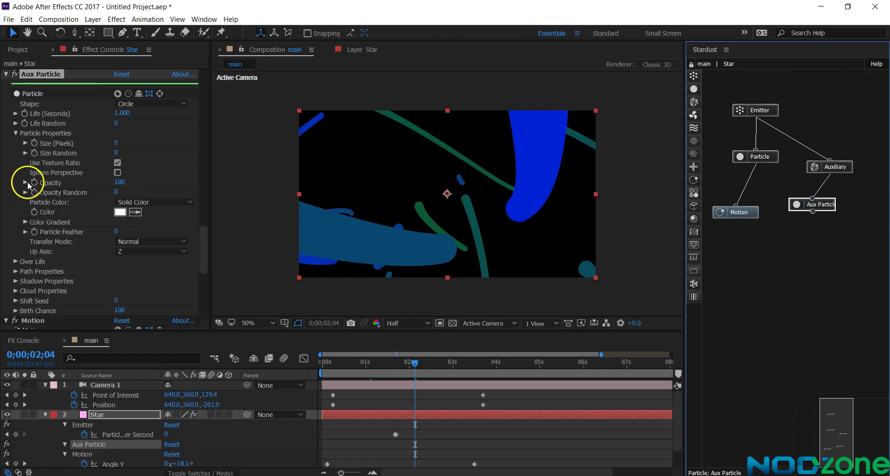
left_click(16, 262)
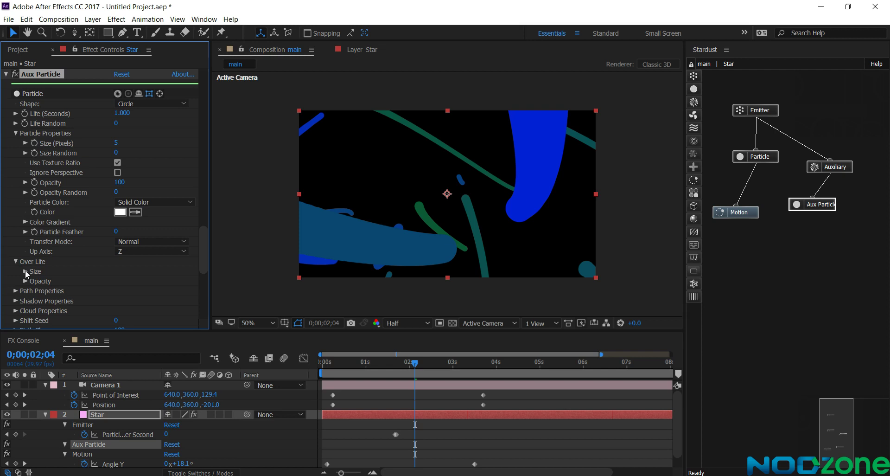
scroll(129, 284, "down", 2)
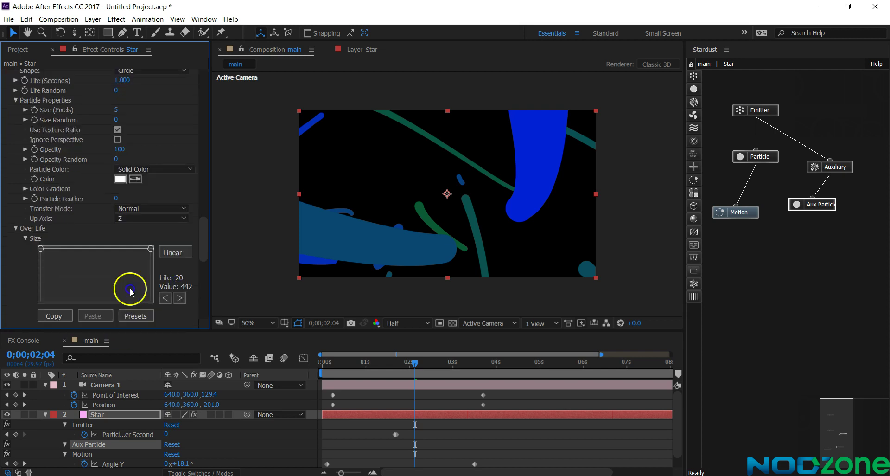
left_click(131, 316)
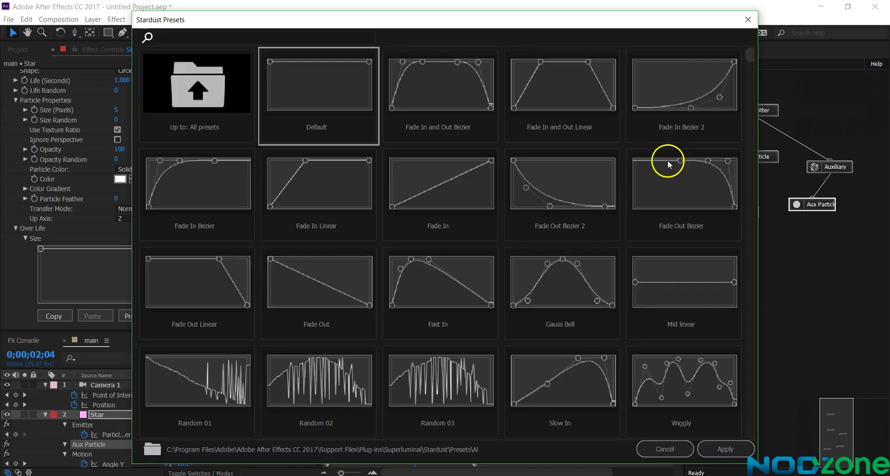
left_click(668, 164)
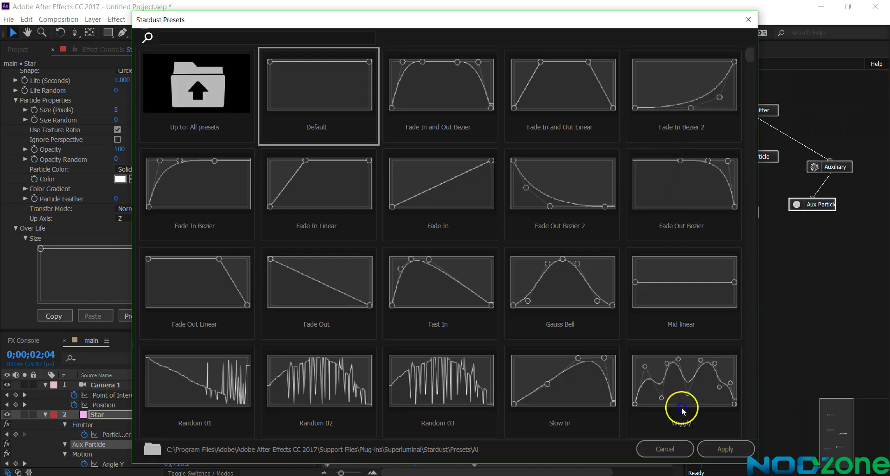
left_click(724, 449)
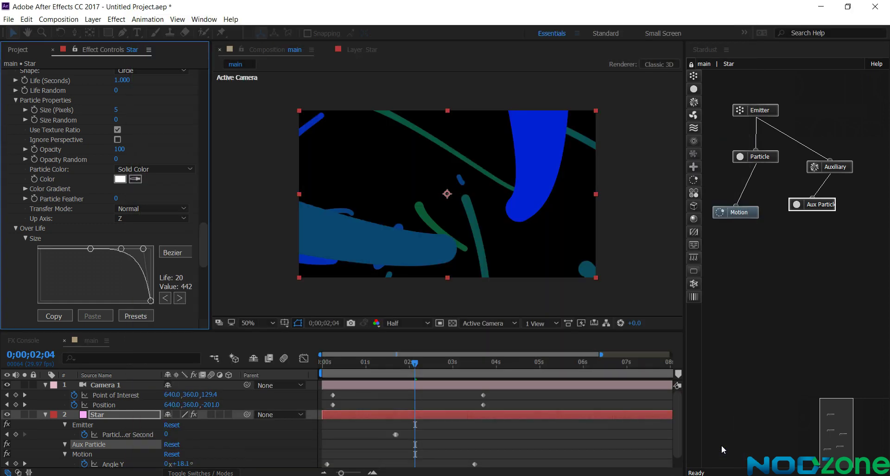
left_click(599, 409)
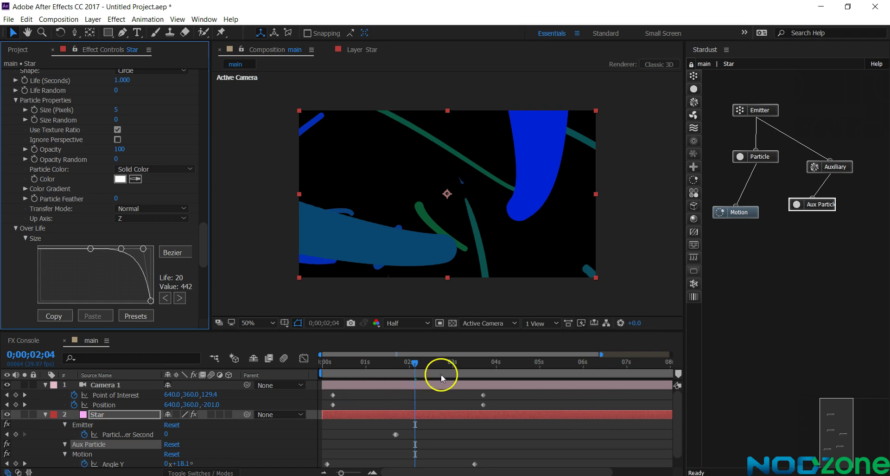
Dolly the camera farther back at its end keyframes at 0;00;03;21 and scrub back to 0;00;00;26 to check the trails.
left_click(484, 365)
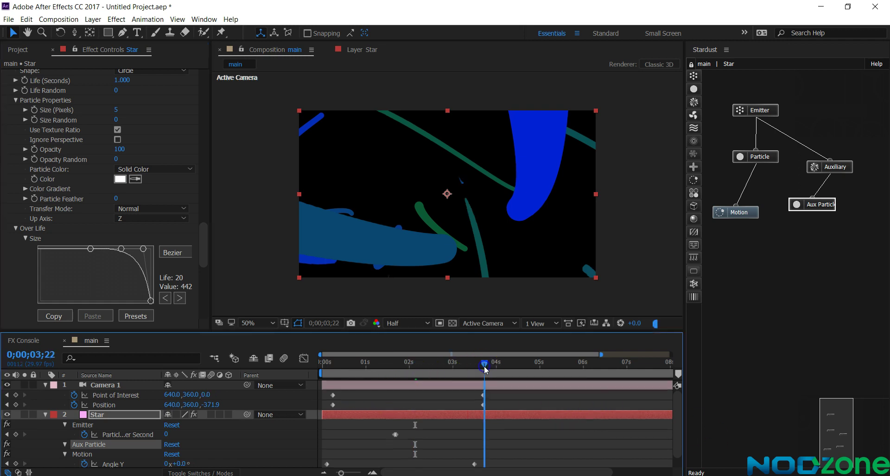
left_click(6, 394)
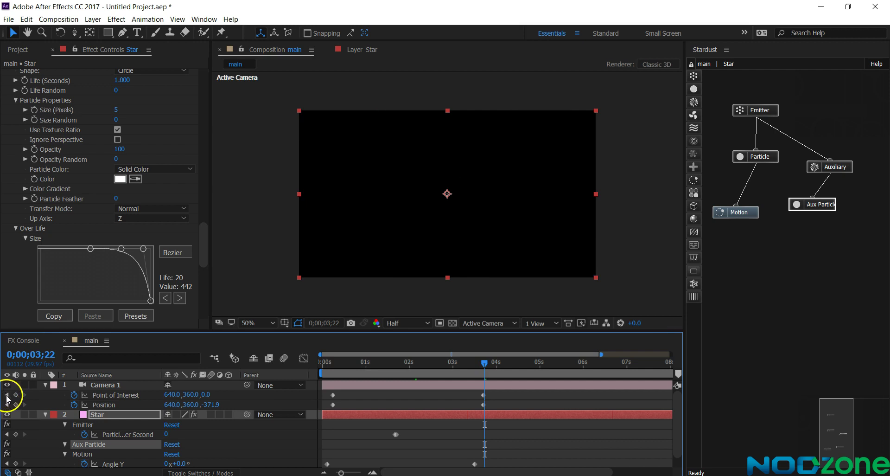
left_click(6, 395)
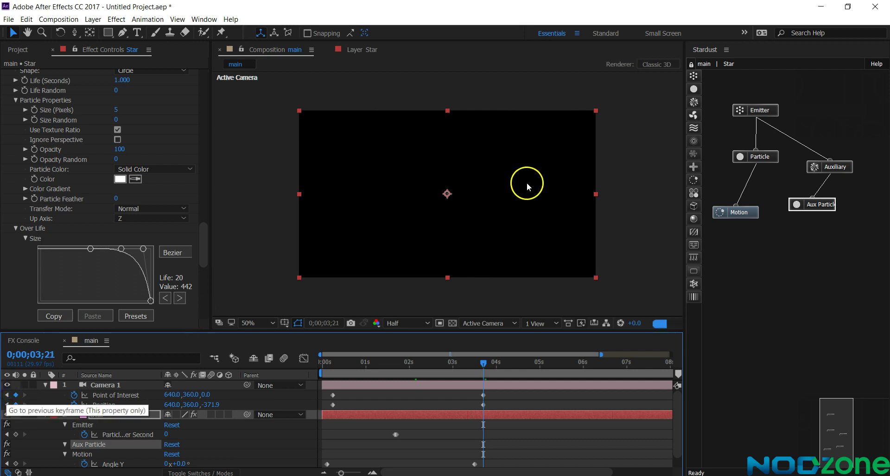
left_click(79, 35)
left_click_drag(541, 167, 536, 239)
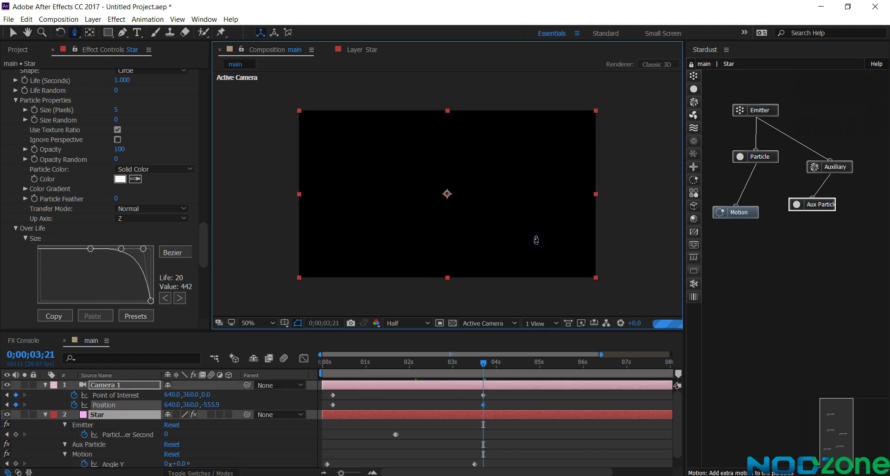
key("ctrl+z")
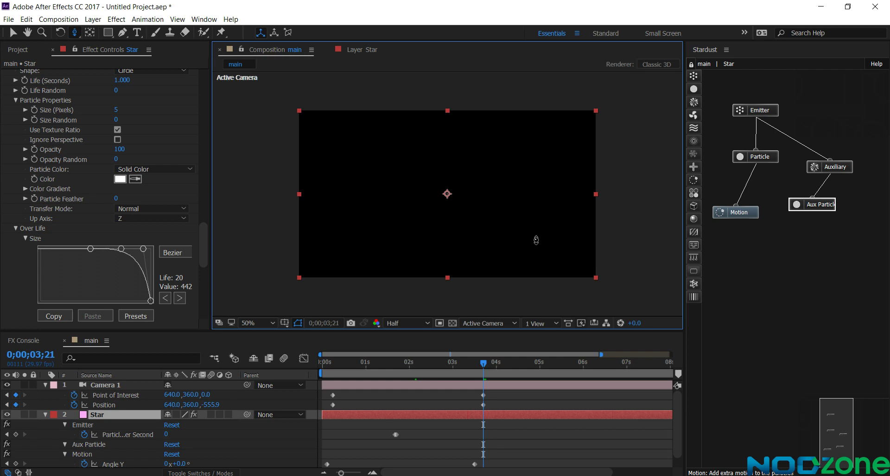
left_click_drag(461, 253, 457, 299)
left_click_drag(471, 205, 472, 279)
left_click(456, 361)
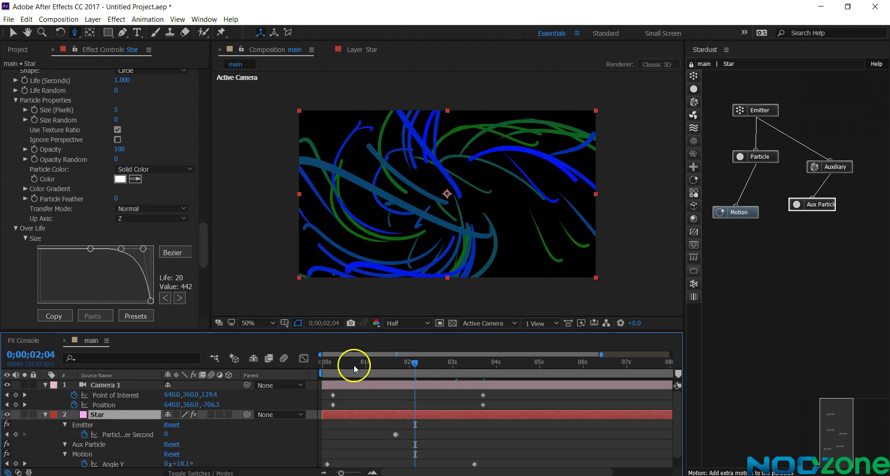
left_click(380, 370)
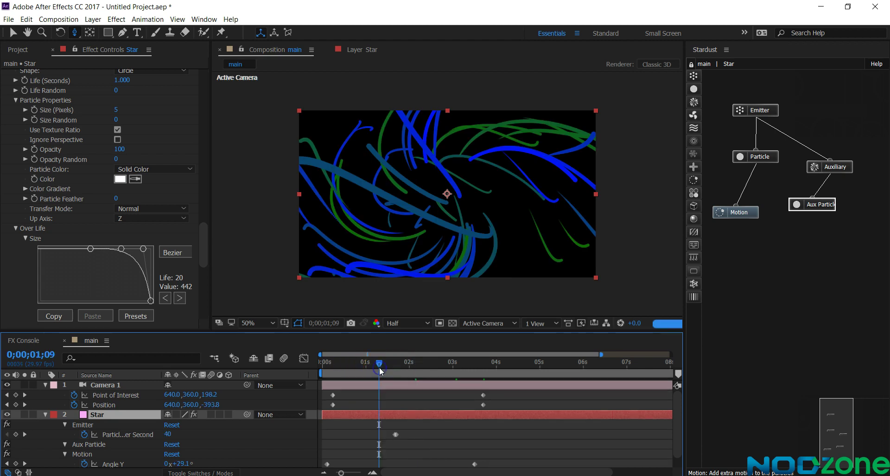
left_click(360, 365)
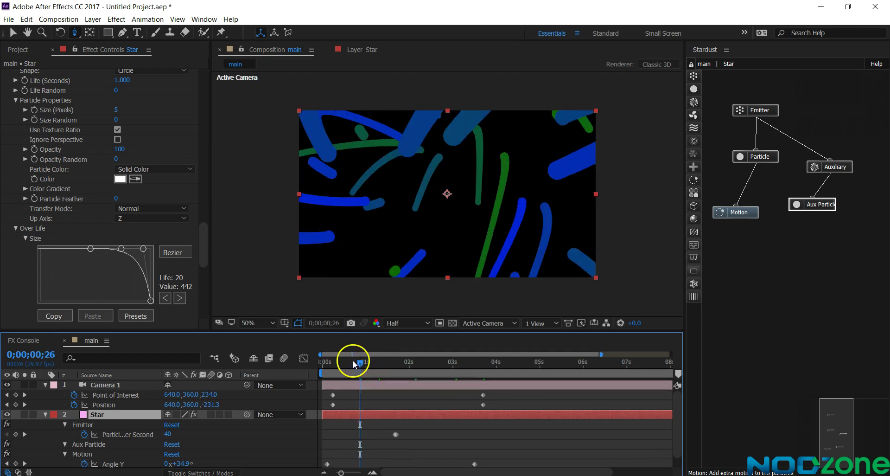
left_click(761, 156)
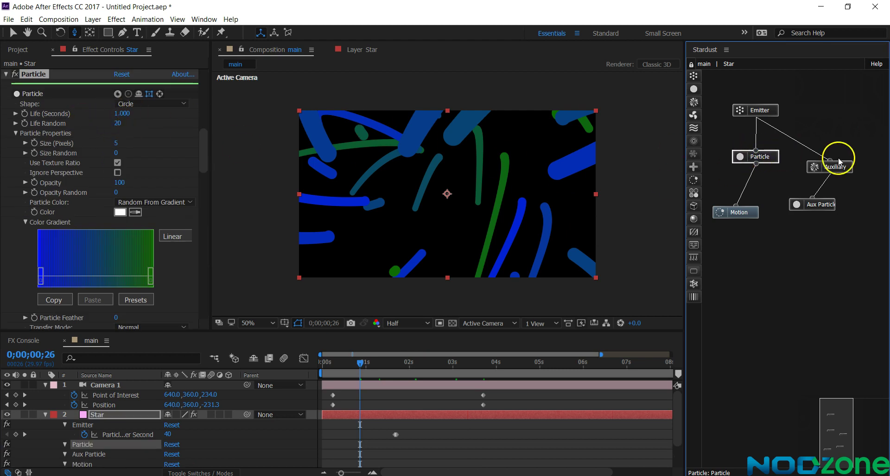
left_click(814, 209)
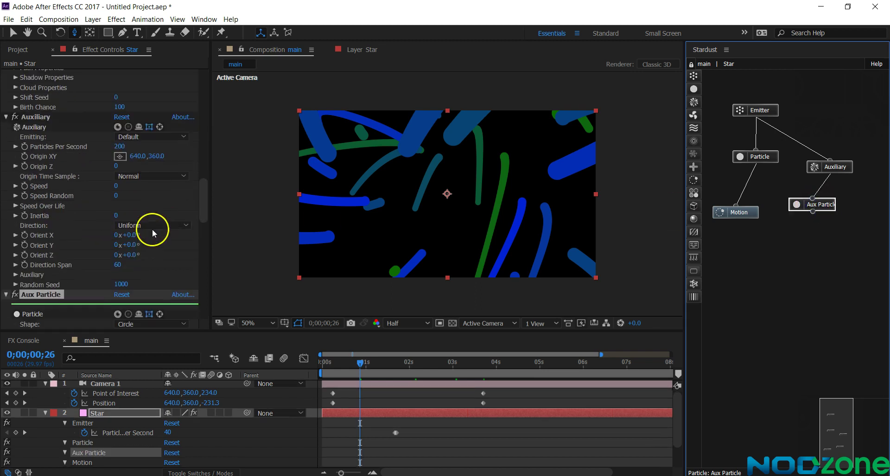
scroll(81, 257, "down", 5)
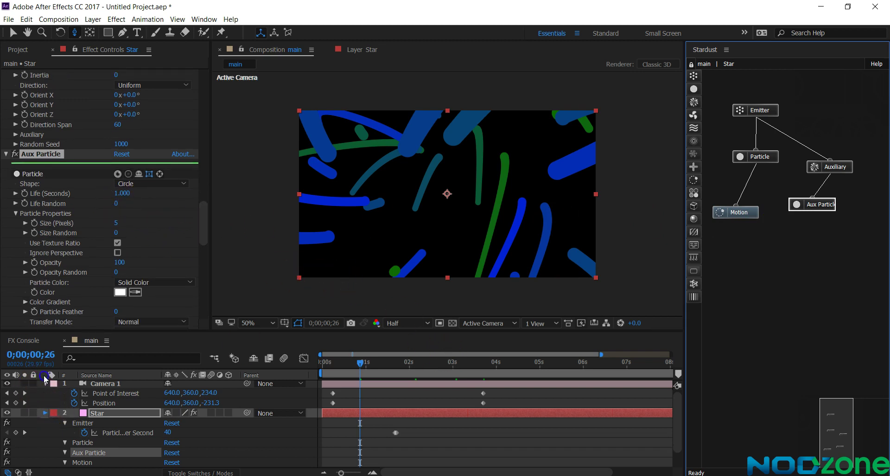
key("ctrl+Left")
Collapse the layer properties and create a new solid layer named BG.
left_click(45, 385)
right_click(87, 442)
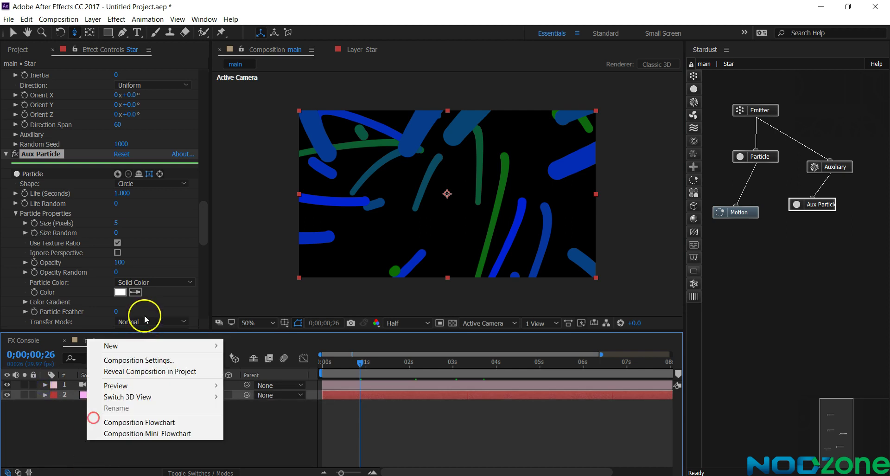
left_click(136, 345)
left_click(245, 371)
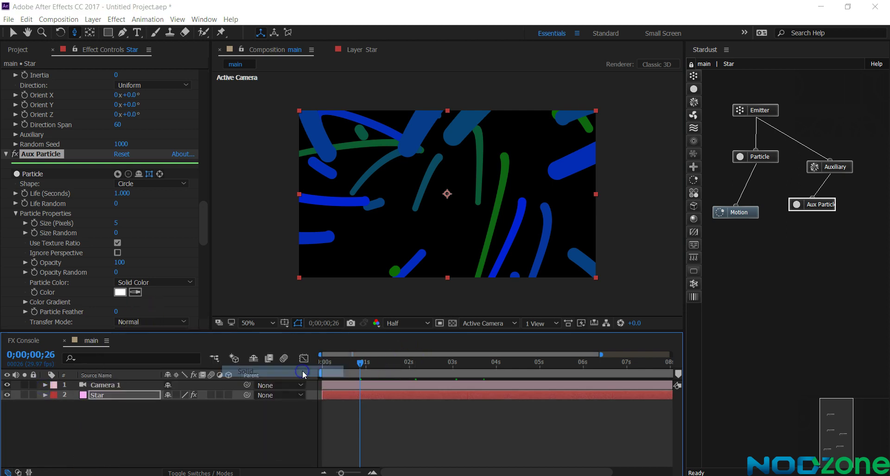
type("BG")
key("Return")
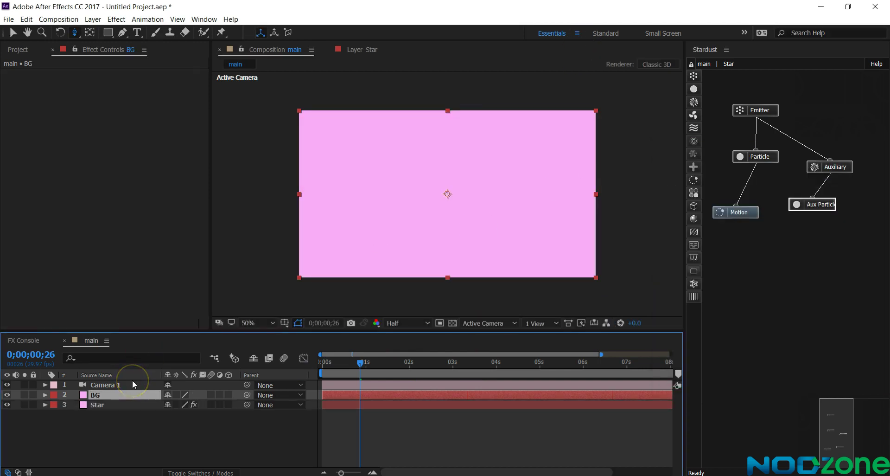
Apply the Gradient Ramp effect to the BG solid and place the layer below the Star layer.
key("ctrl+space")
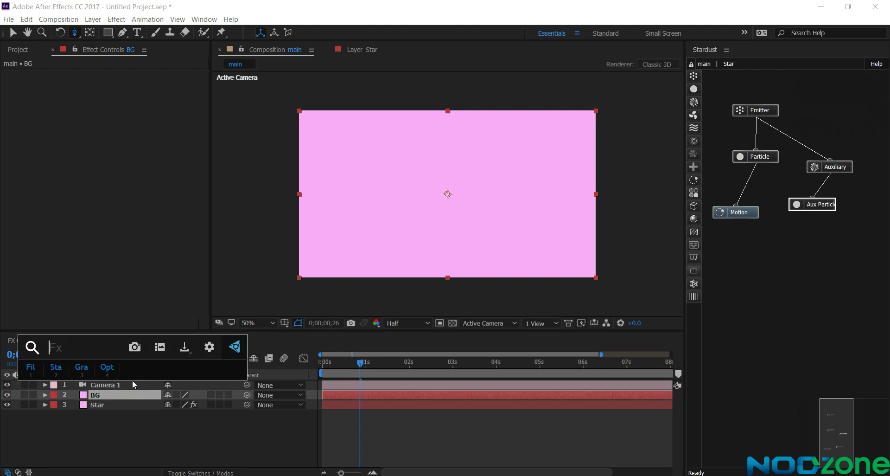
left_click(86, 368)
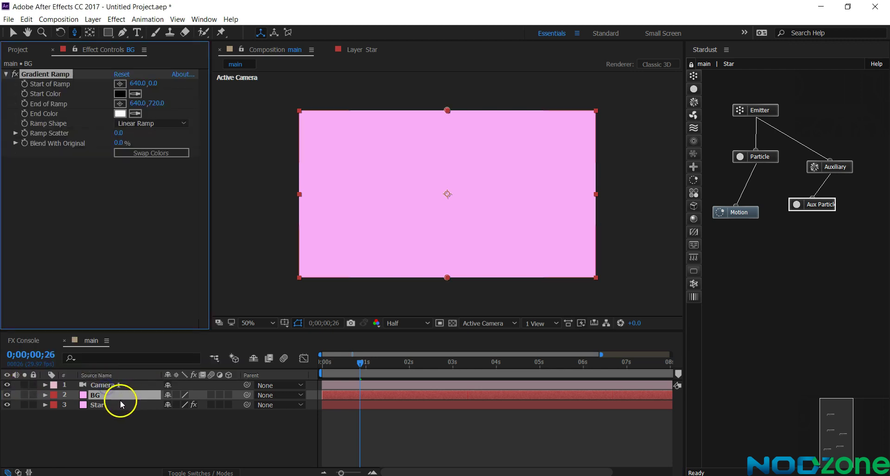
left_click_drag(115, 394, 115, 412)
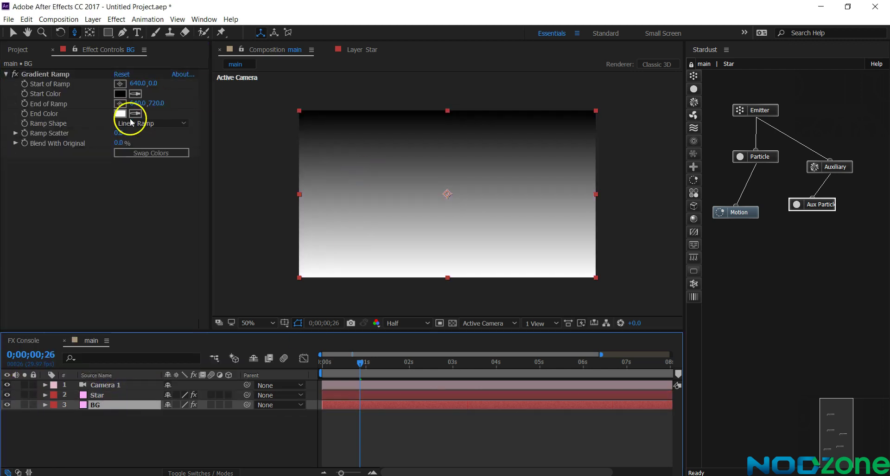
Make BG's gradient a Radial Ramp with swapped colors and place the Start of Ramp near the frame center at 640, 354.
left_click(141, 123)
left_click(142, 145)
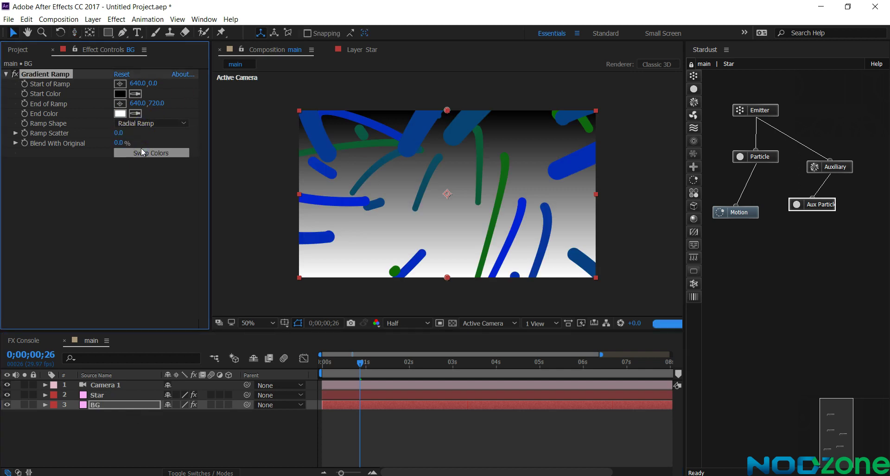
left_click(601, 194)
left_click(135, 103)
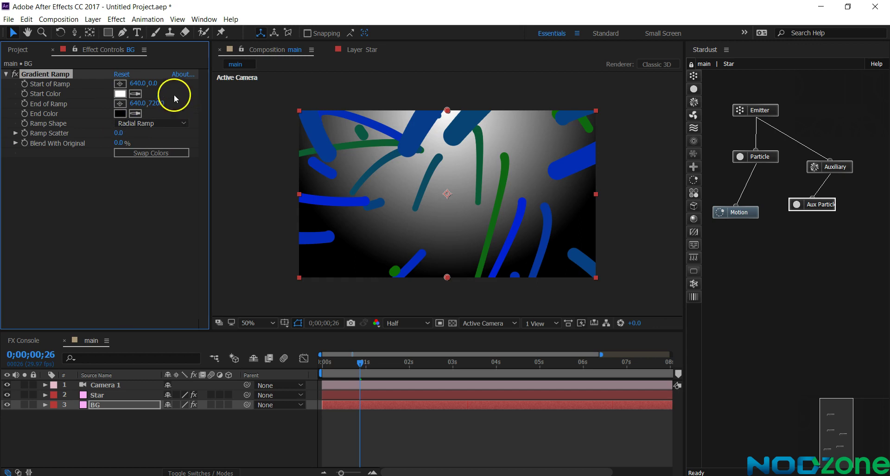
left_click_drag(454, 189, 447, 192)
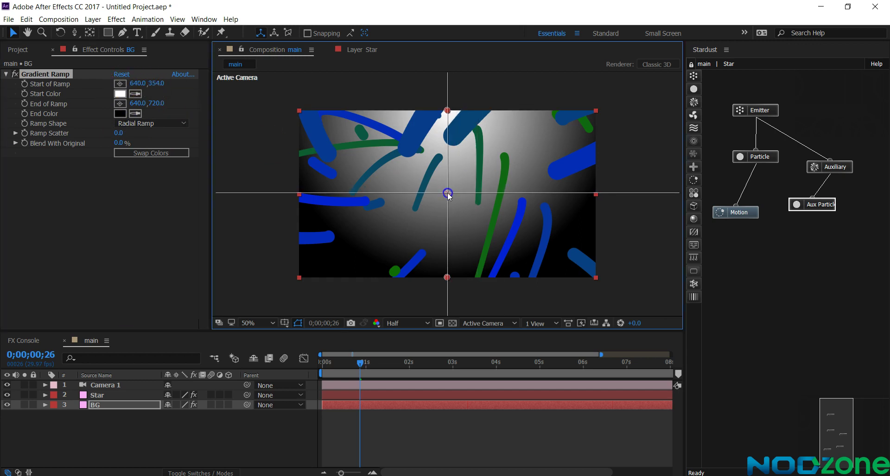
Set the Gradient Ramp's Start Color to a dark navy blue.
left_click(122, 94)
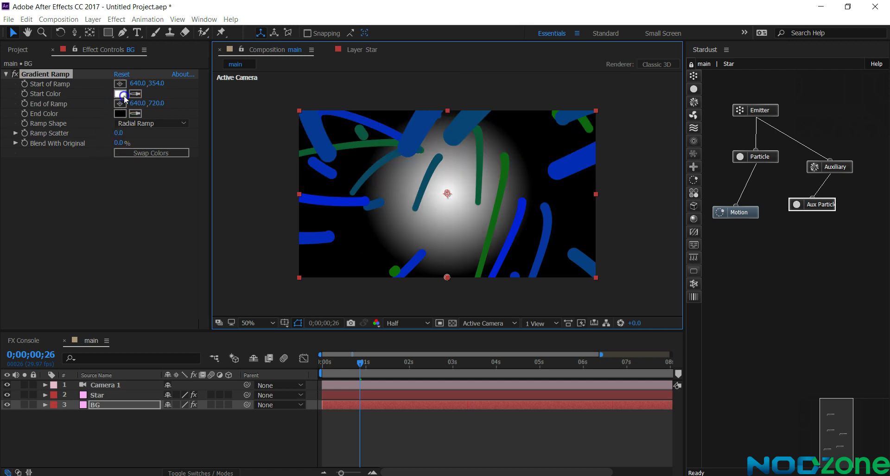
left_click(668, 385)
left_click_drag(643, 369, 655, 410)
left_click(755, 325)
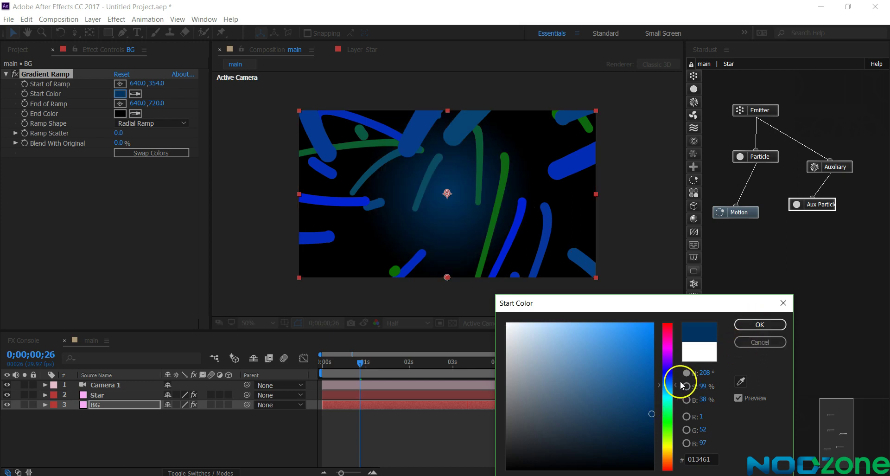
left_click_drag(668, 383, 668, 377)
left_click(756, 326)
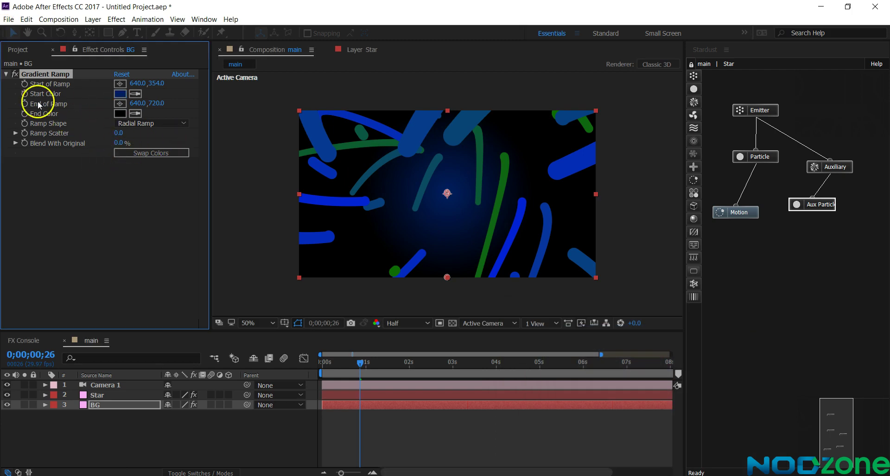
Move the End of Ramp point outside the frame to about -96, 792 to widen the gradient's glow.
scroll(386, 193, "down", 3)
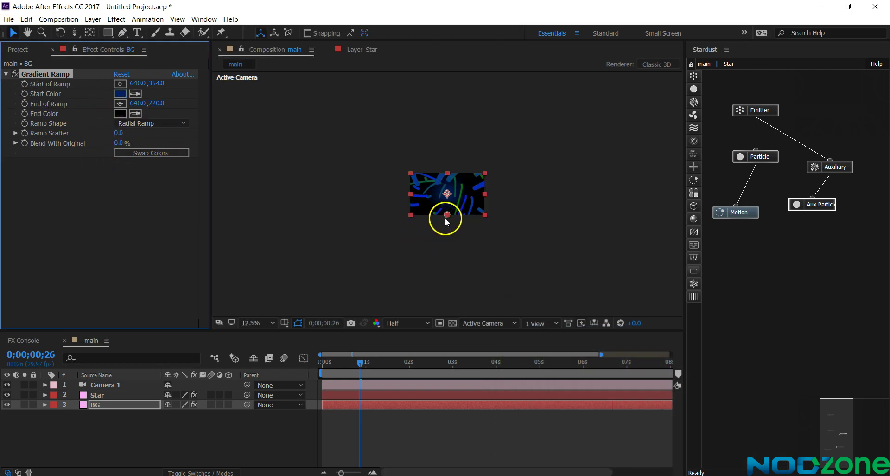
left_click_drag(445, 218, 403, 222)
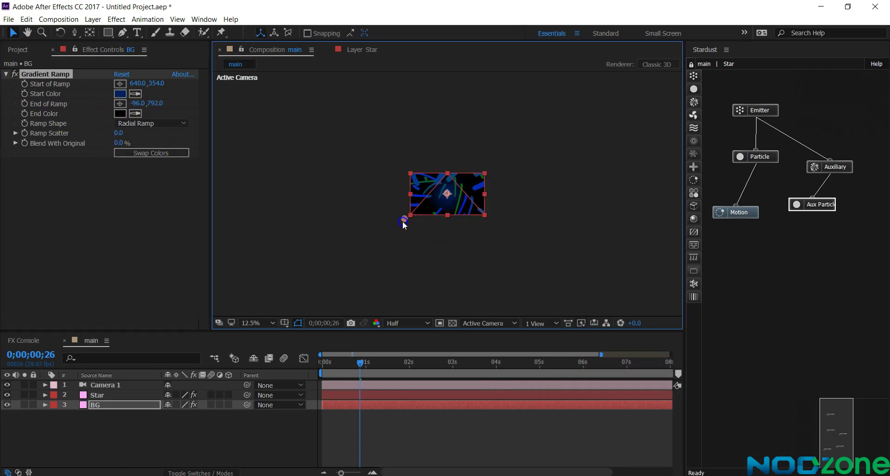
key("period")
key("period")
key("period")
key("period")
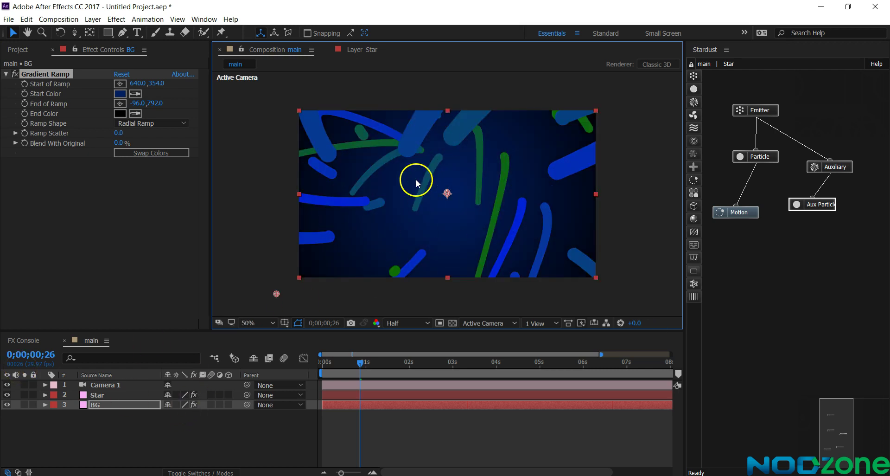
Apply the Glow effect to the Star layer.
left_click(99, 393)
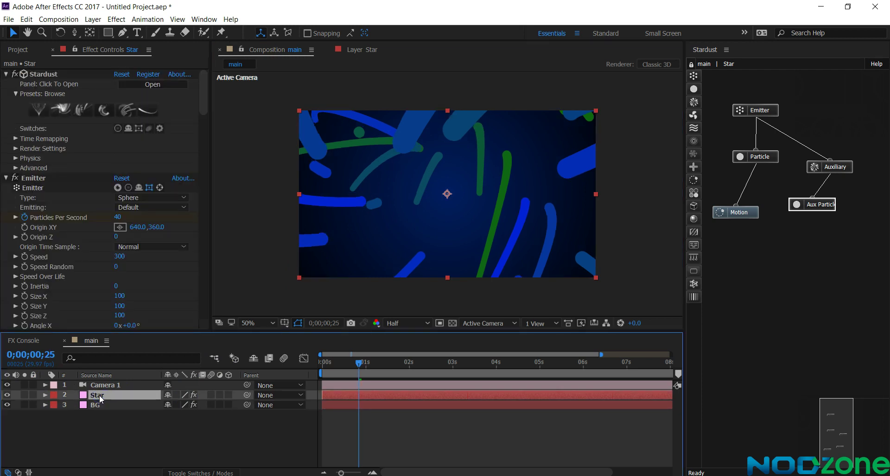
left_click(89, 393)
key("ctrl+space")
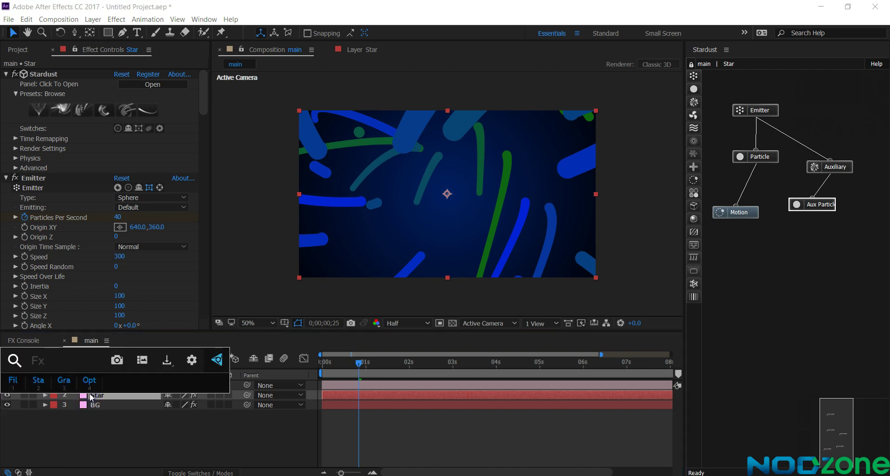
type("glow")
key("Return")
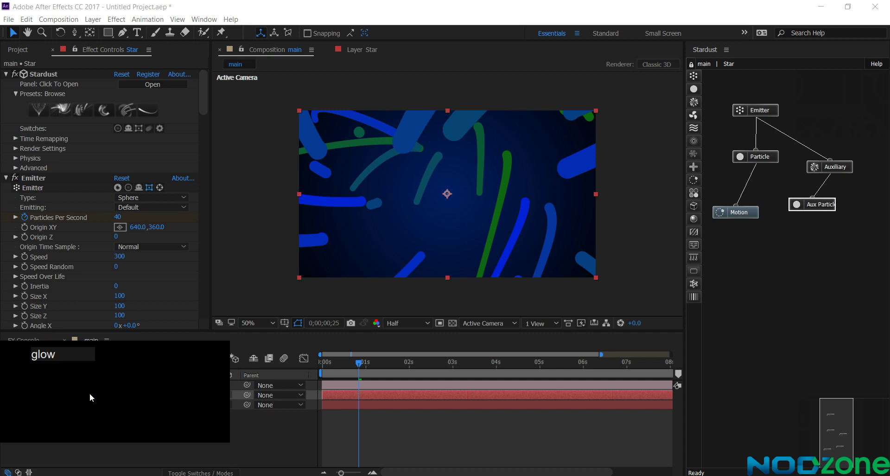
left_click(93, 236)
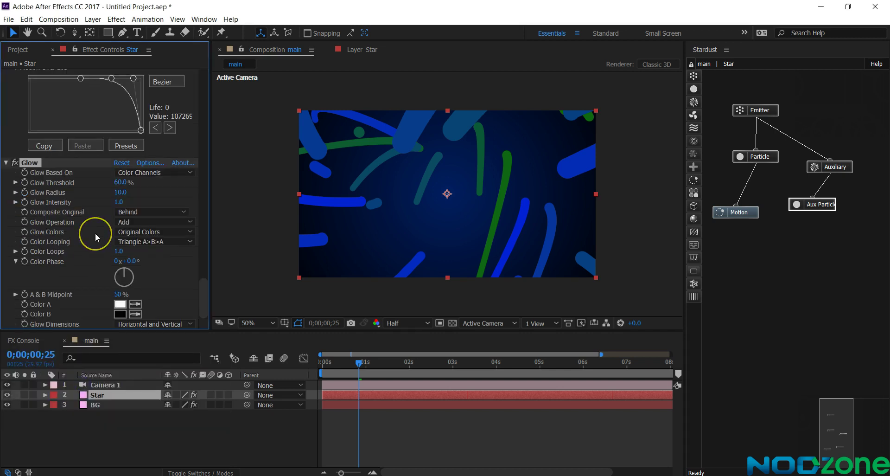
left_click(324, 235)
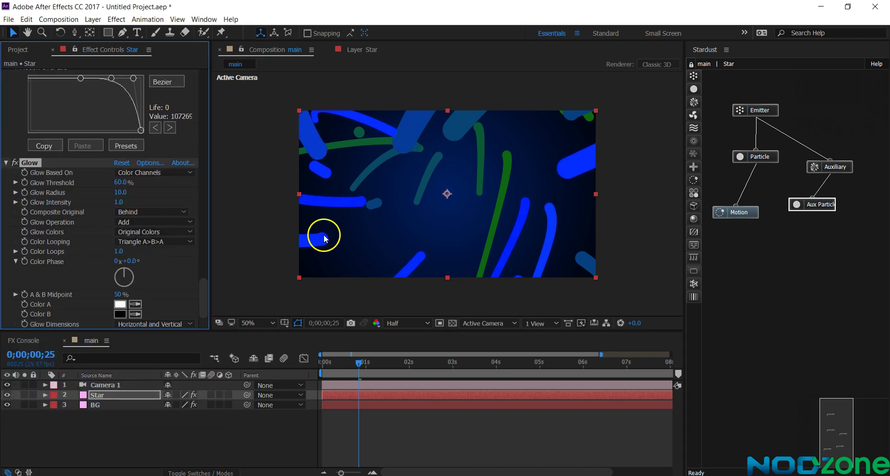
Isolate the Star layer, set its Glow Radius to 25 and Glow Threshold to 45%, and bring the other layers back into view.
left_click(24, 394)
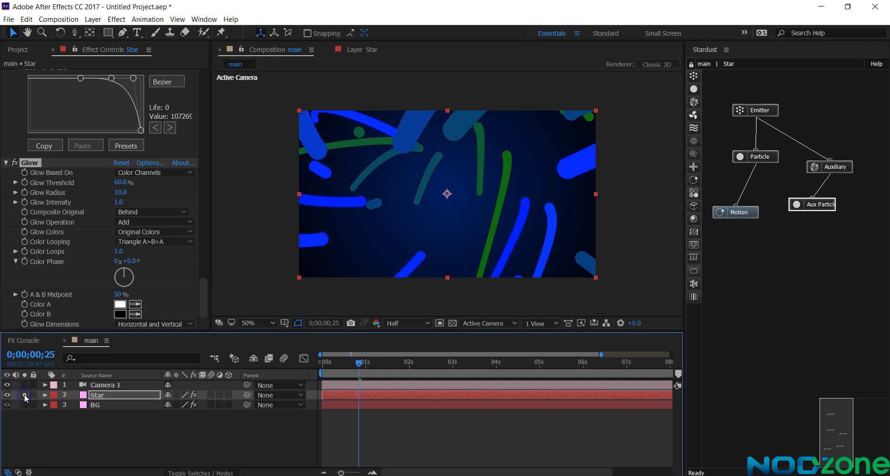
left_click(121, 192)
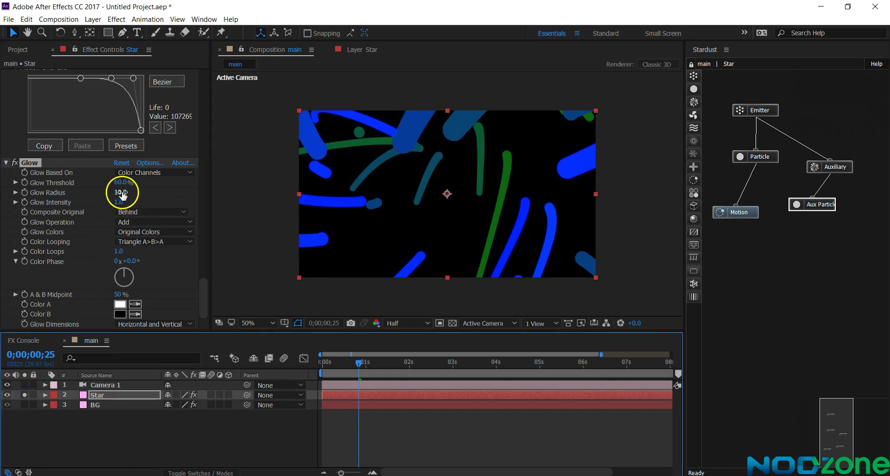
type("25")
key("Return")
left_click(122, 183)
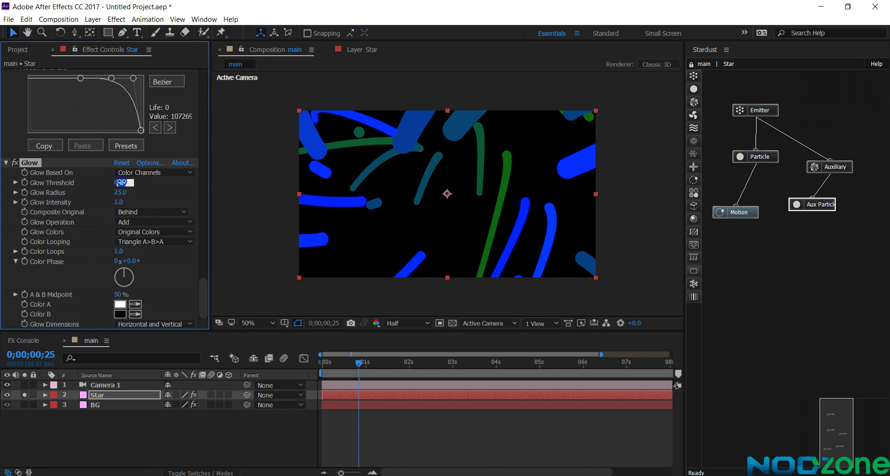
type("45")
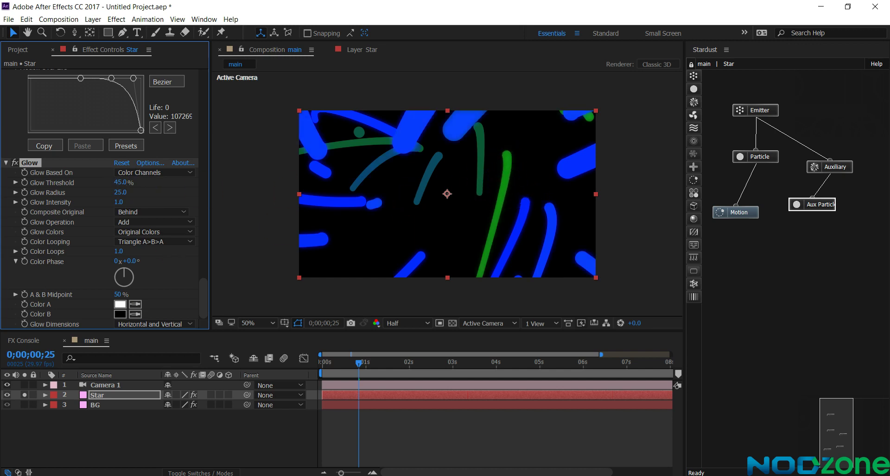
left_click(26, 395)
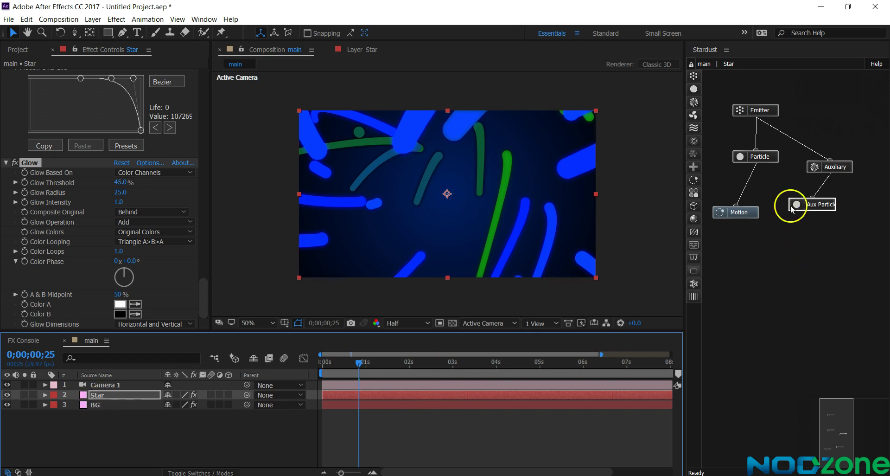
Examine the glowing trails at several times between 0;00;00;24 and 0;00;03;28.
left_click(427, 367)
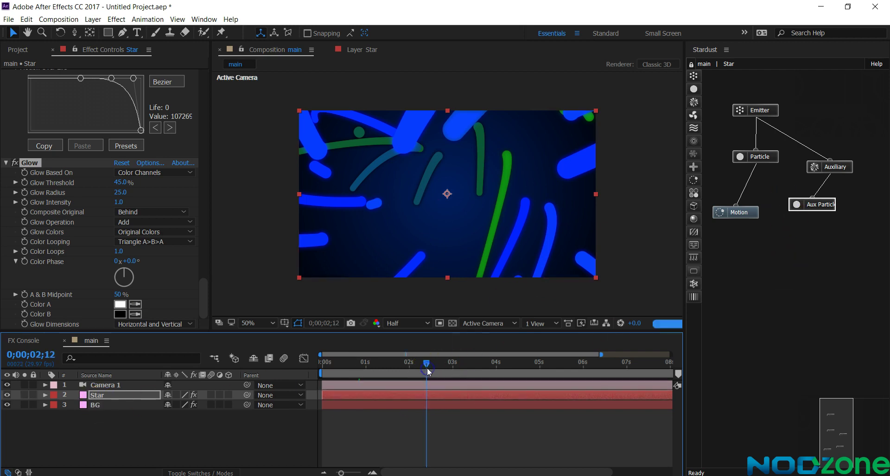
left_click(494, 370)
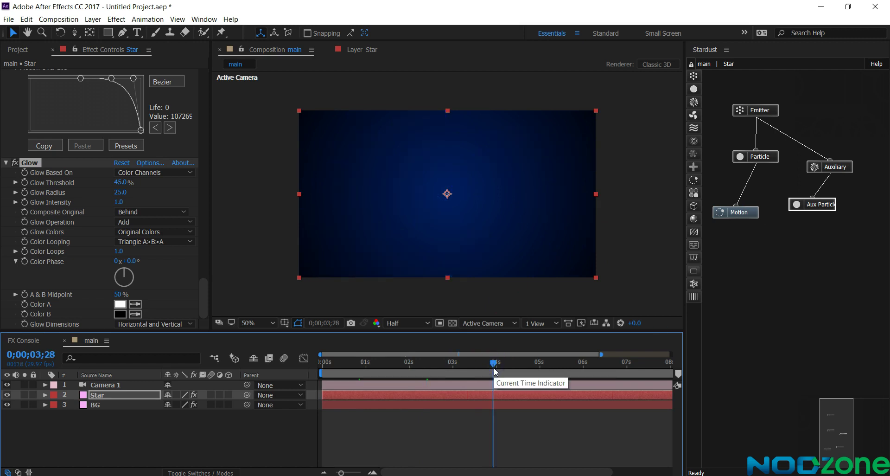
left_click(471, 367)
left_click(807, 162)
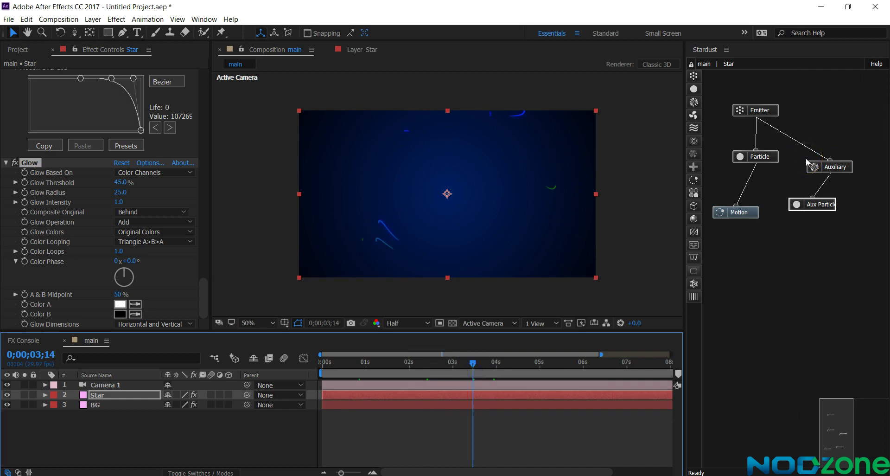
left_click(377, 364)
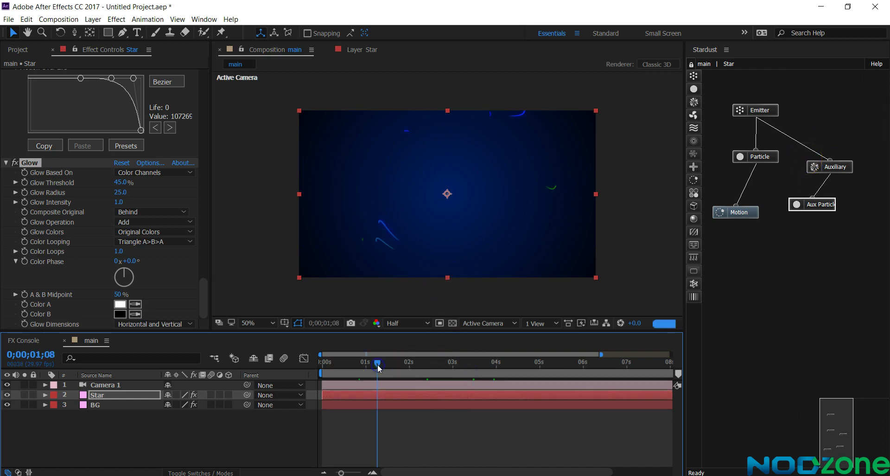
left_click(357, 361)
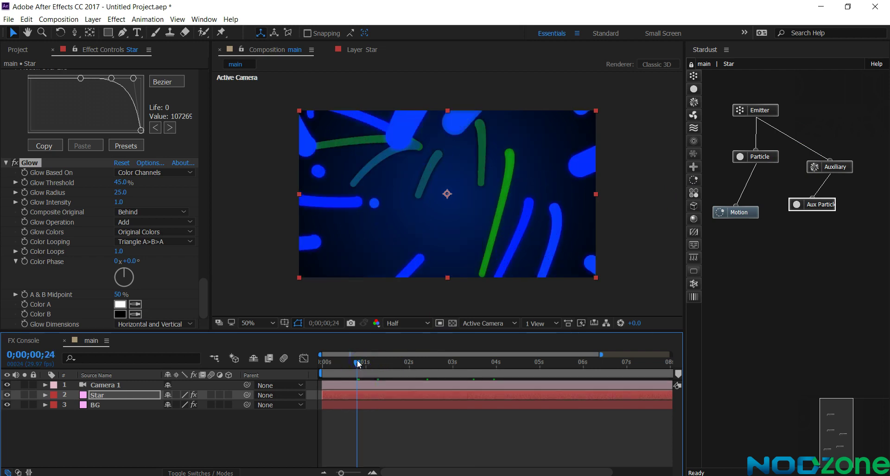
Shift the Emitter, Particle, Motion and Aux Particle nodes together so that Aux Particle sits directly below Auxiliary.
left_click(760, 111)
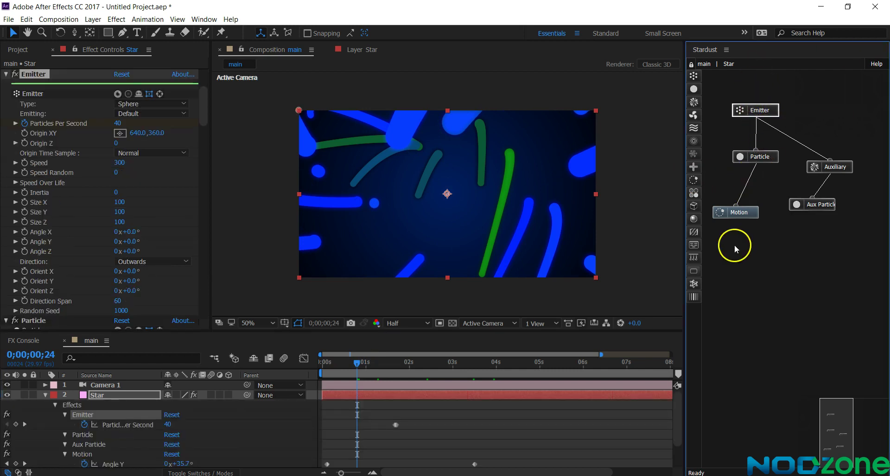
left_click_drag(768, 121, 791, 95)
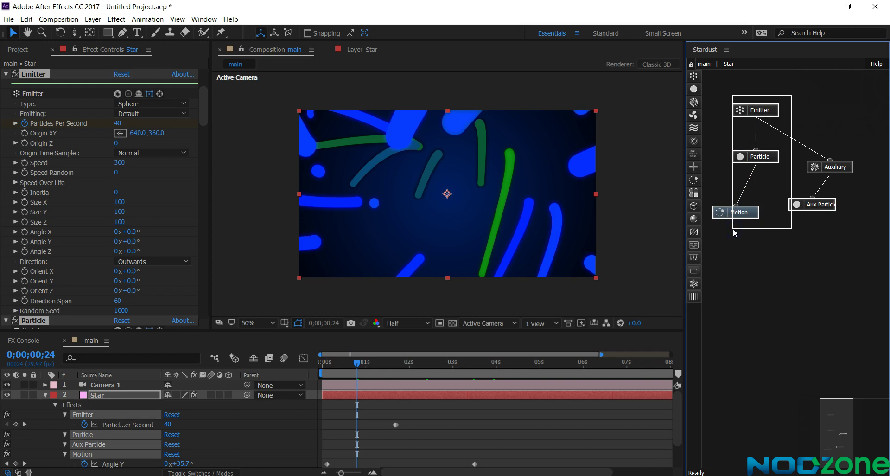
left_click_drag(733, 256, 746, 116)
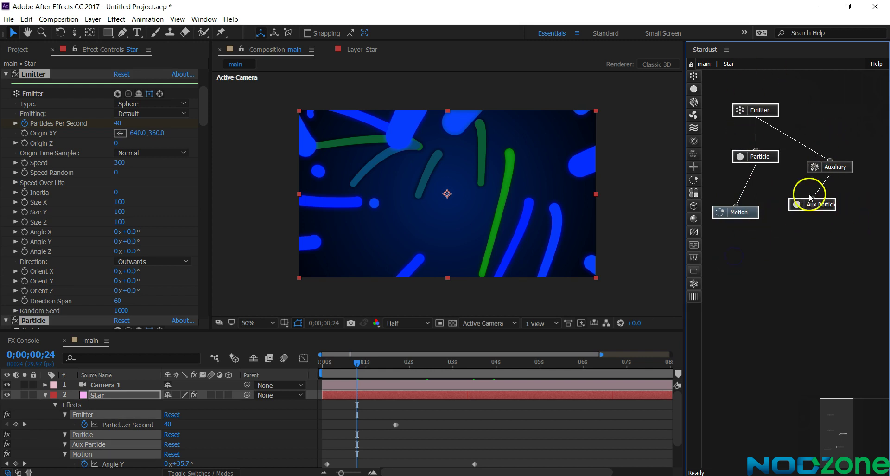
left_click_drag(817, 205, 828, 204)
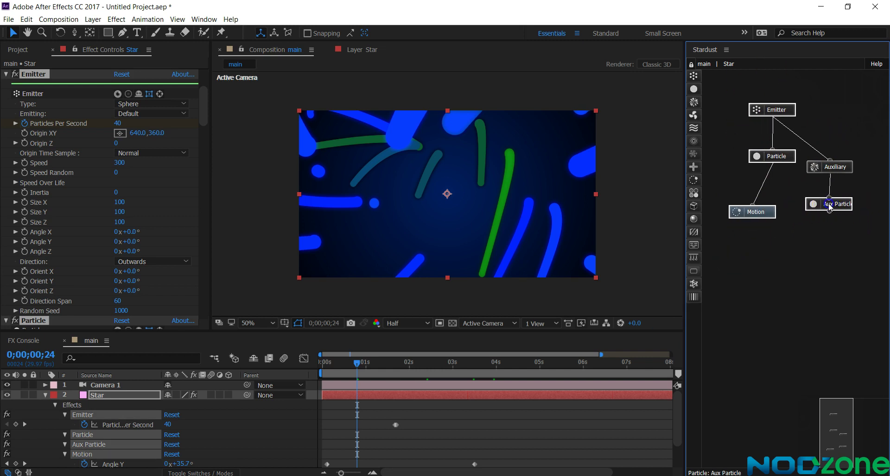
left_click(812, 258)
left_click(763, 95)
Duplicate the Emitter, Particle and Motion nodes and move the originals and copies together away from the Auxiliary nodes.
left_click_drag(737, 107, 760, 235)
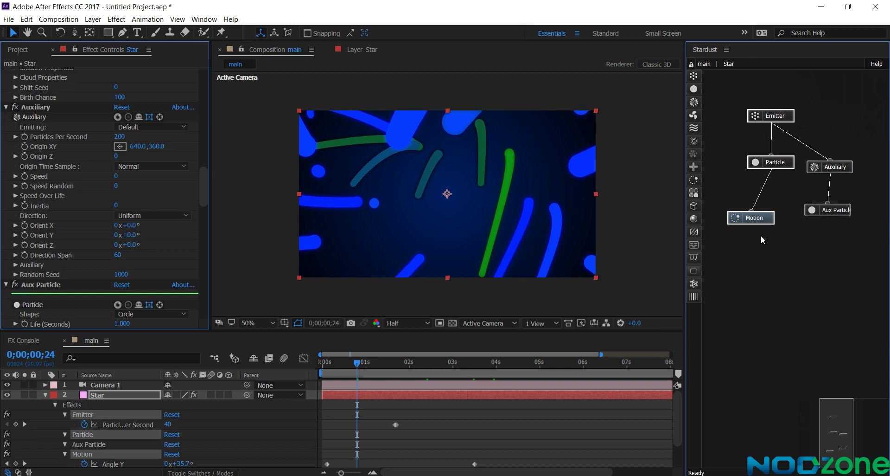
left_click(759, 211)
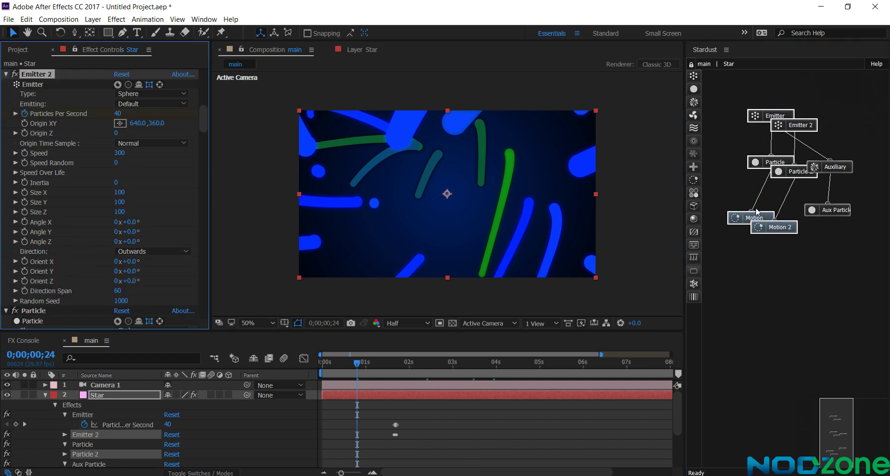
left_click(787, 284)
left_click(801, 272)
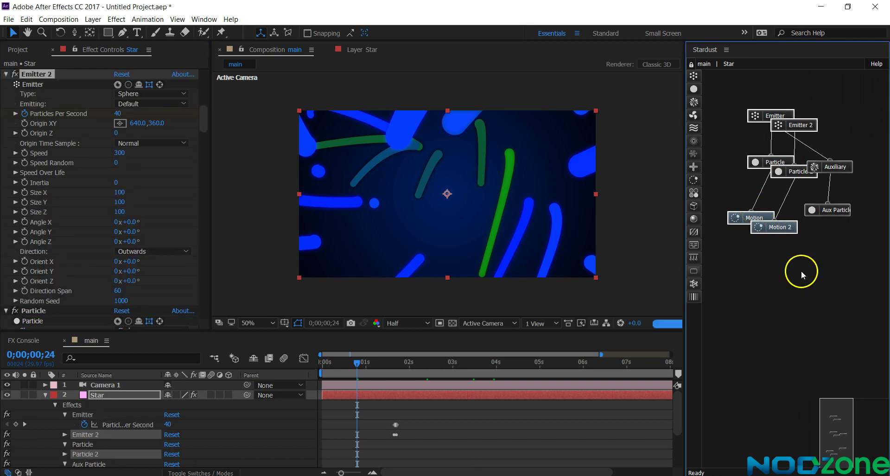
left_click(789, 232)
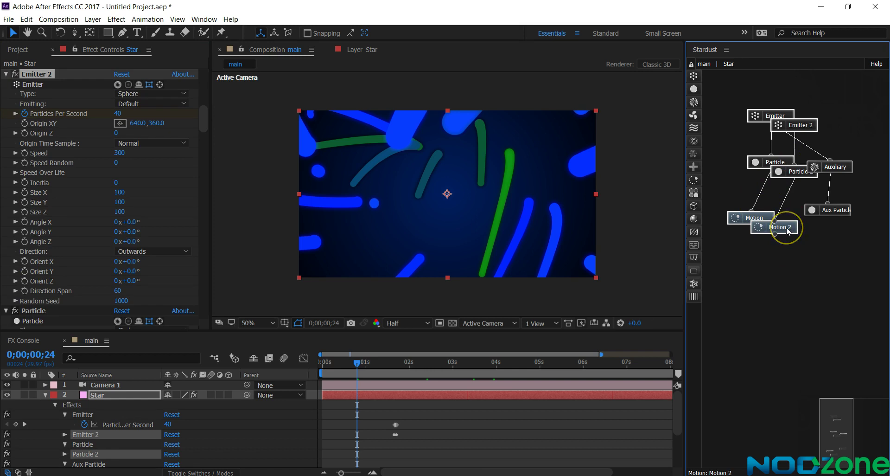
left_click_drag(783, 246, 762, 207)
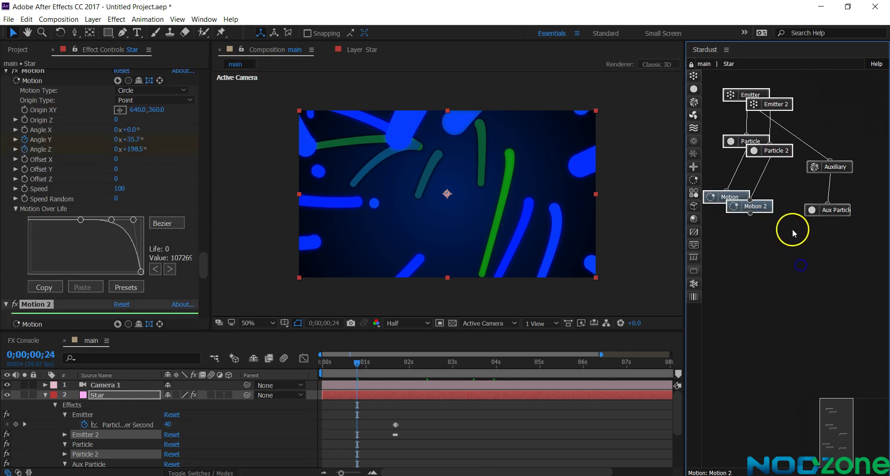
left_click(769, 210)
left_click(776, 249)
Arrange Emitter 2, Particle 2 and Motion 2 as a separate vertical chain below the original nodes.
left_click(758, 206)
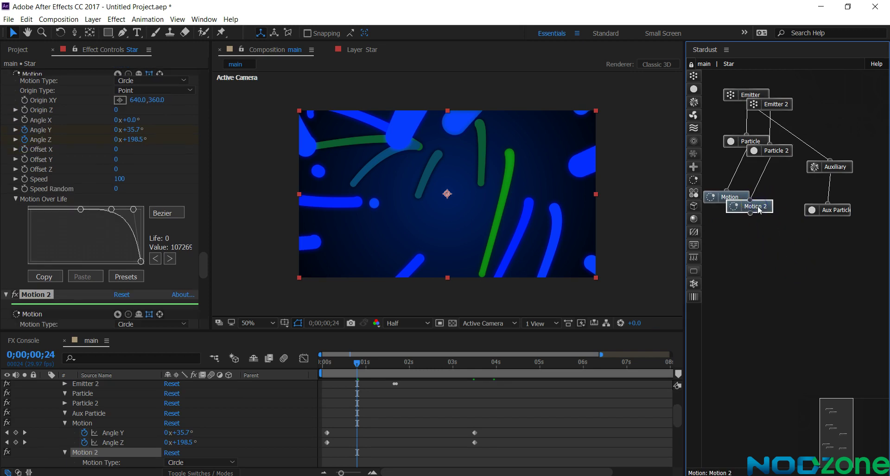
left_click(759, 233)
left_click_drag(755, 209, 762, 246)
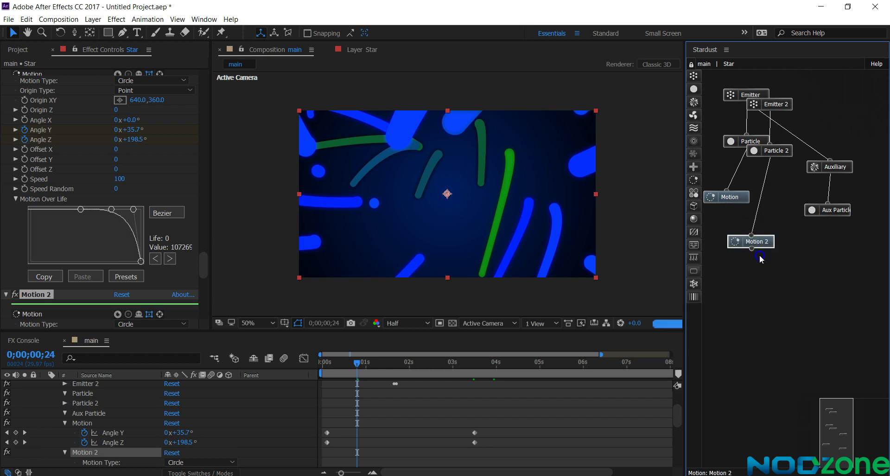
left_click(765, 289)
left_click_drag(766, 289, 766, 290)
left_click(783, 151)
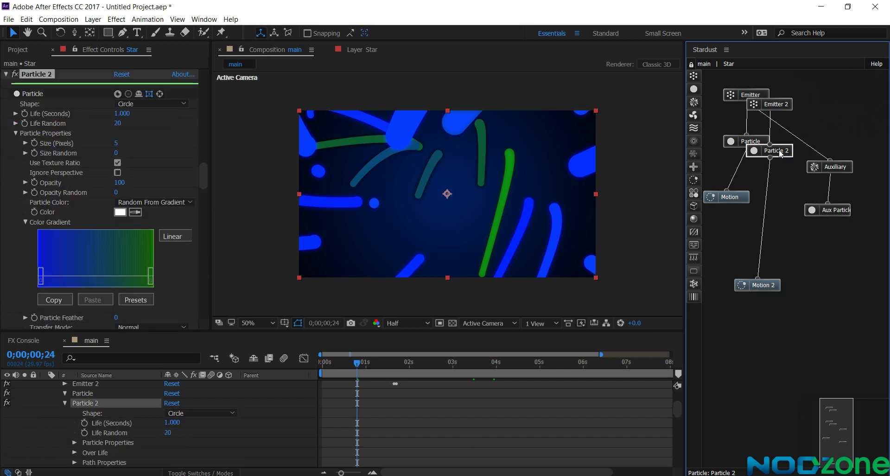
left_click_drag(781, 154, 761, 252)
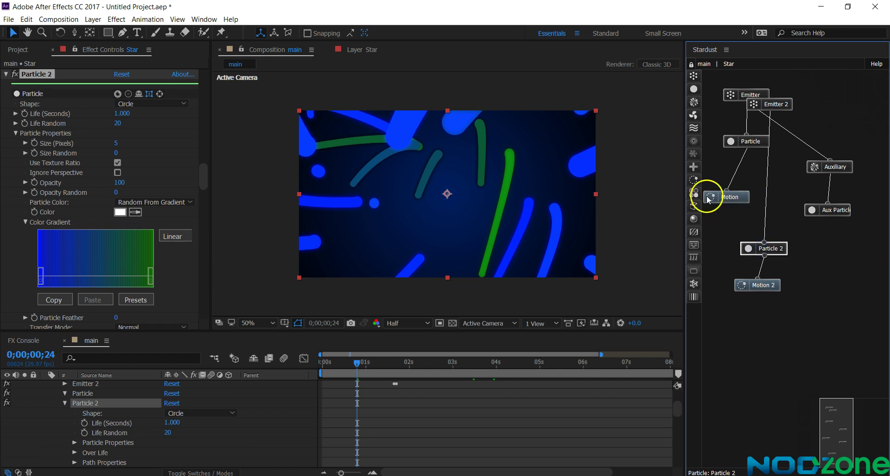
left_click(775, 108)
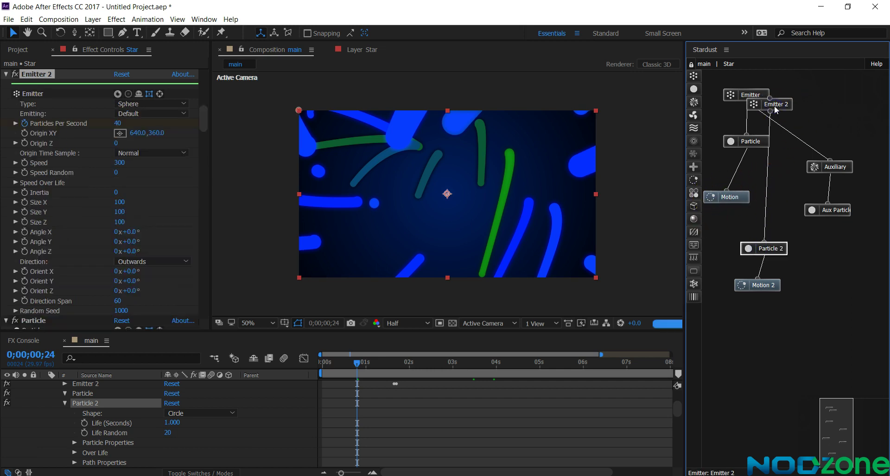
left_click_drag(775, 108, 776, 223)
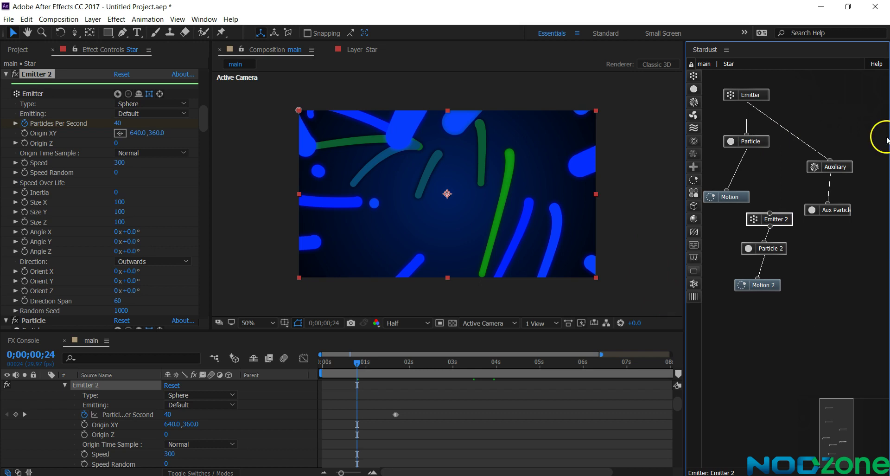
Set Emitter 2's Speed to 200.
left_click(769, 219)
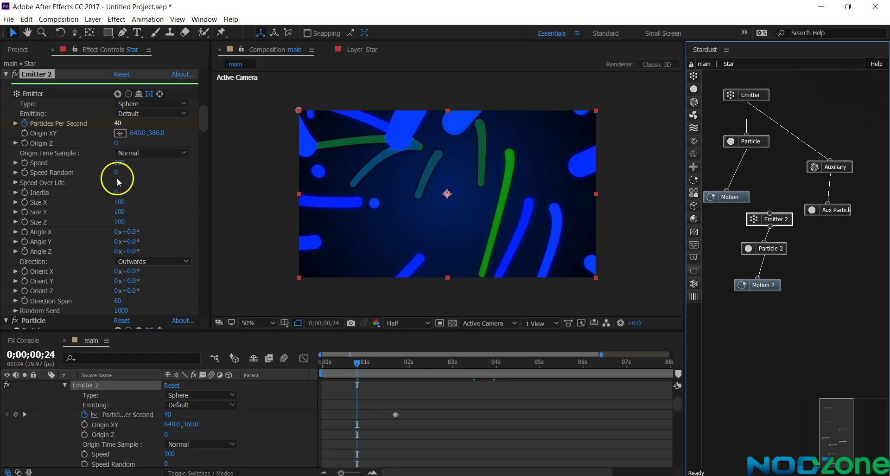
left_click(120, 162)
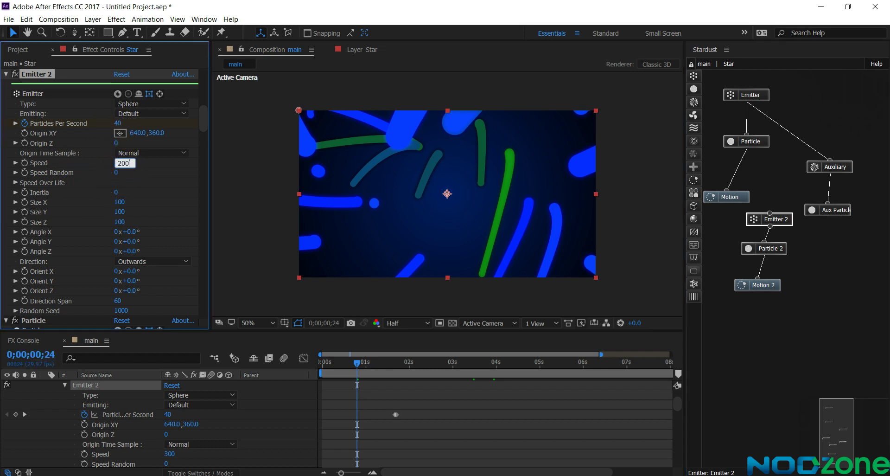
type("200")
key("Return")
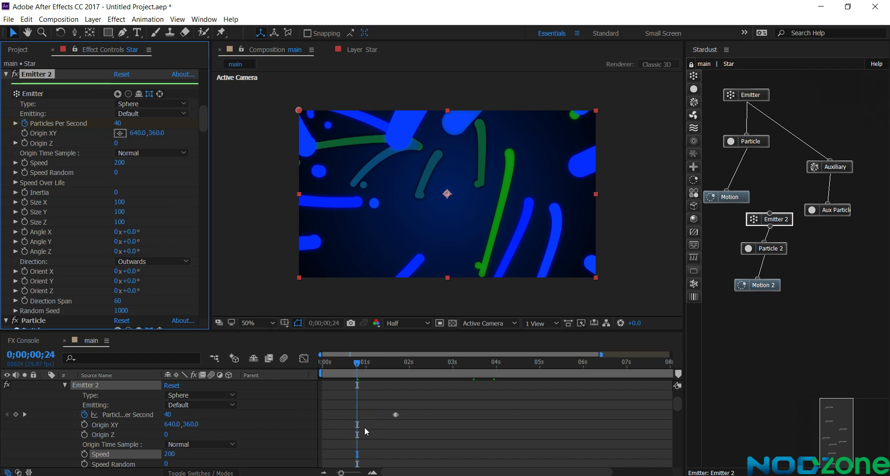
Set Emitter 2's Particles Per Second to 150 on its keyframe at 0;00;01;20.
key("u")
key("u")
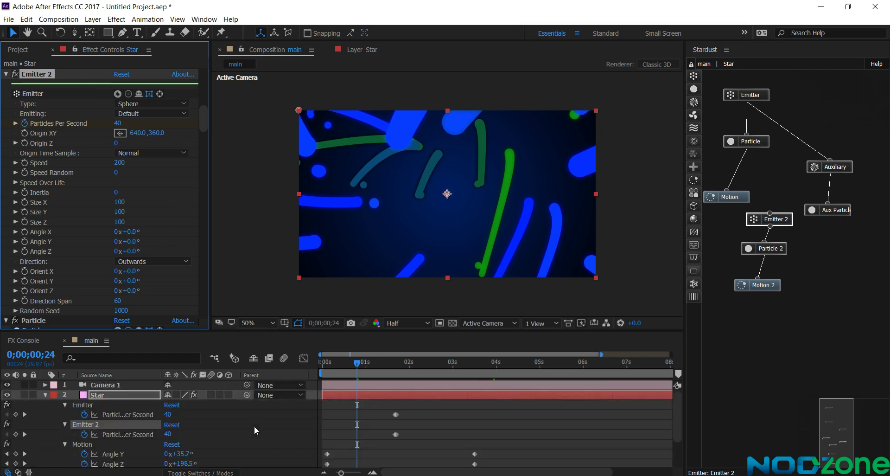
left_click(24, 435)
left_click(169, 435)
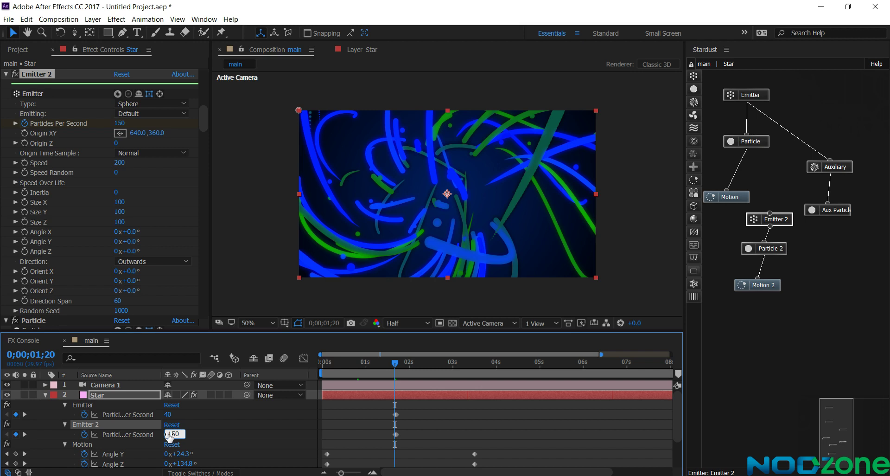
type("150")
key("Return")
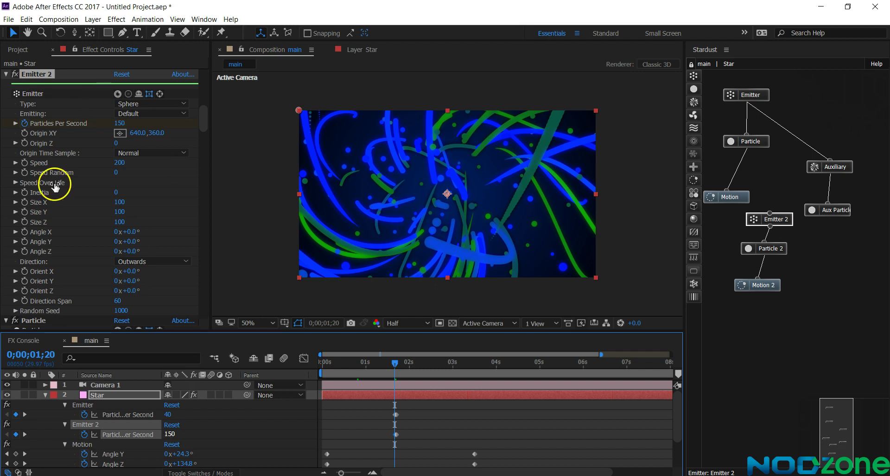
Try a Size of 2 pixels for Particle 2 and settle on 3 pixels.
left_click(782, 247)
left_click(782, 247)
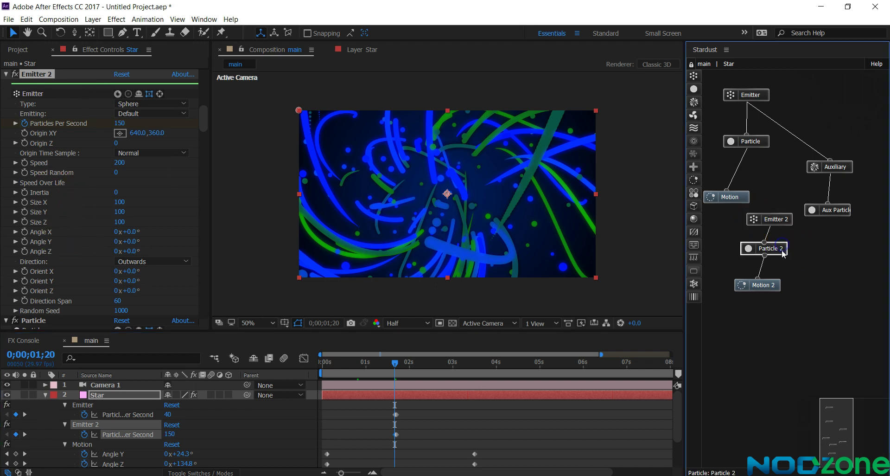
scroll(48, 287, "down", 3)
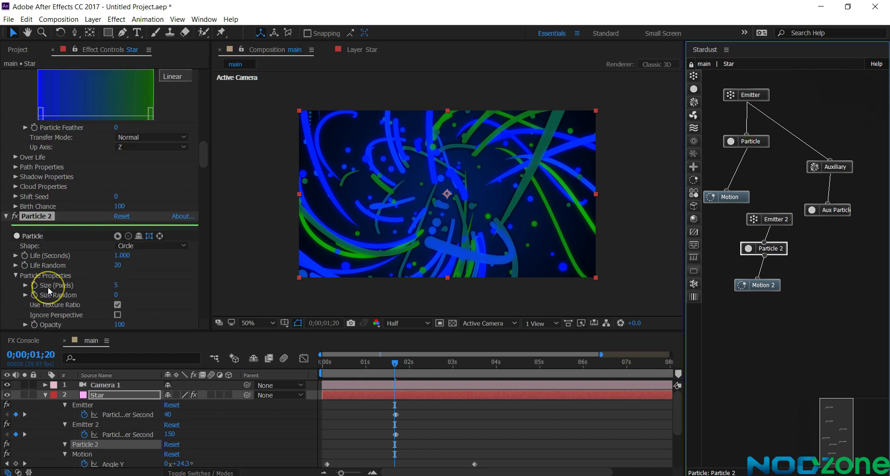
scroll(48, 286, "down", 2)
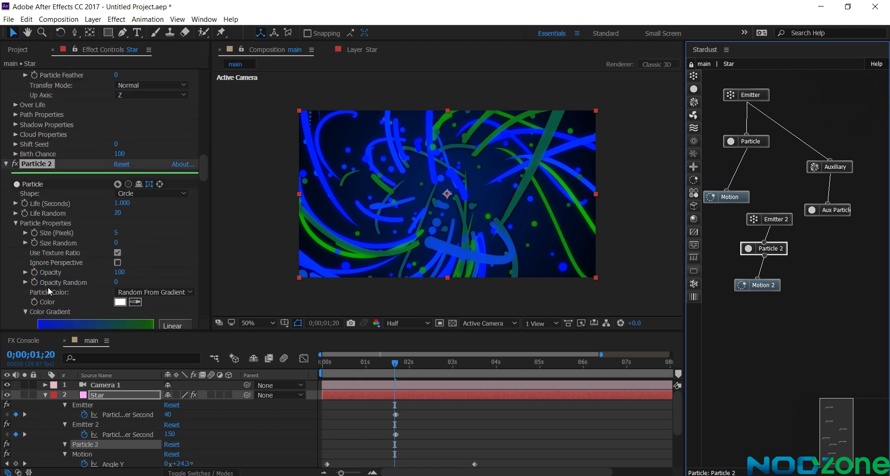
left_click(115, 232)
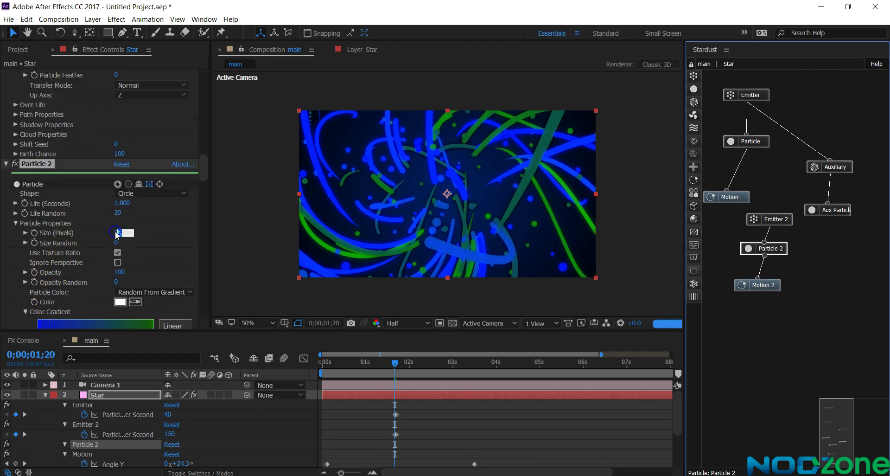
type("2")
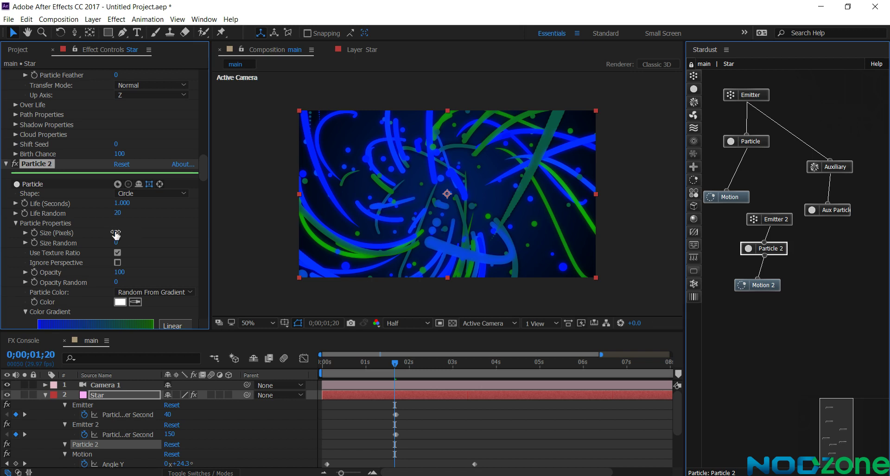
left_click_drag(115, 233, 487, 215)
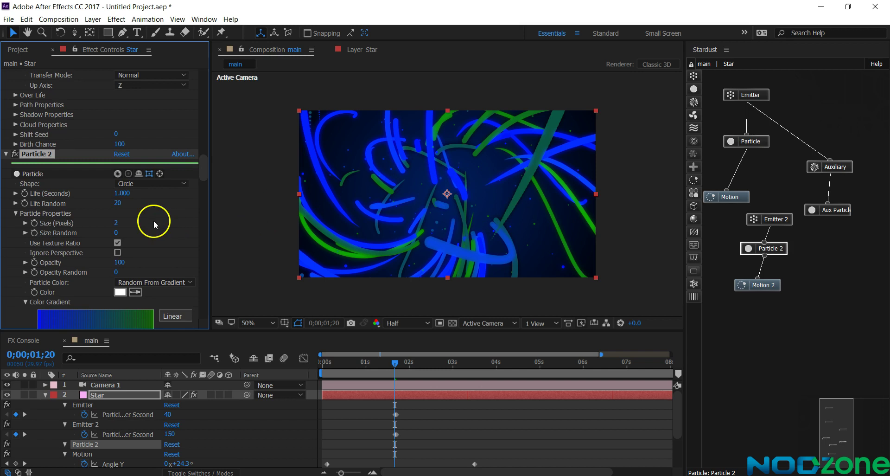
left_click(116, 223)
key("Return")
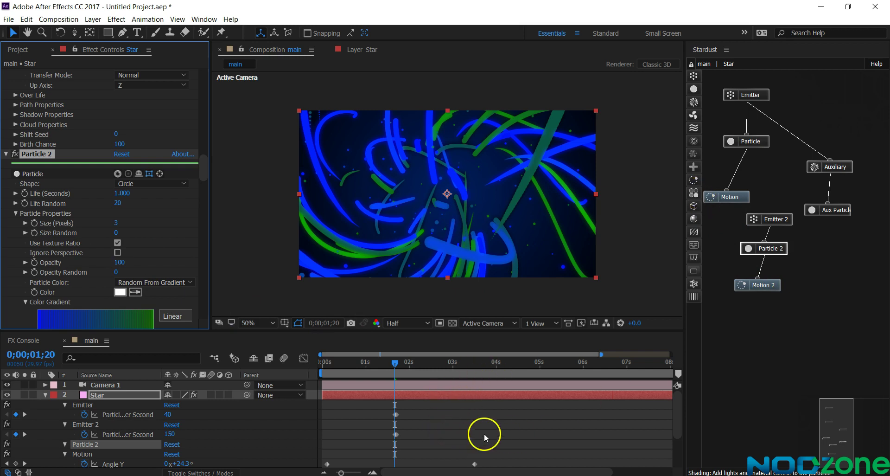
Move the final Particles Per Second keyframes of Emitter and Emitter 2 together to just after the 3-second mark.
left_click(357, 473)
left_click_drag(529, 407, 655, 438)
left_click(345, 472)
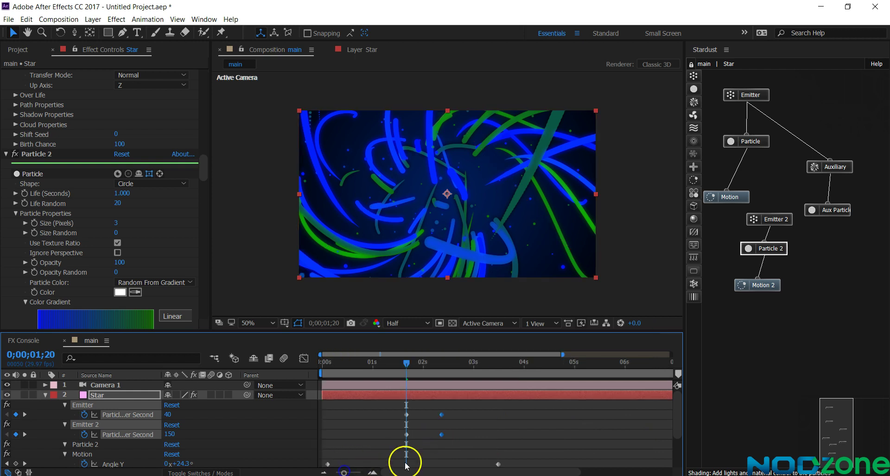
left_click_drag(442, 414, 477, 416)
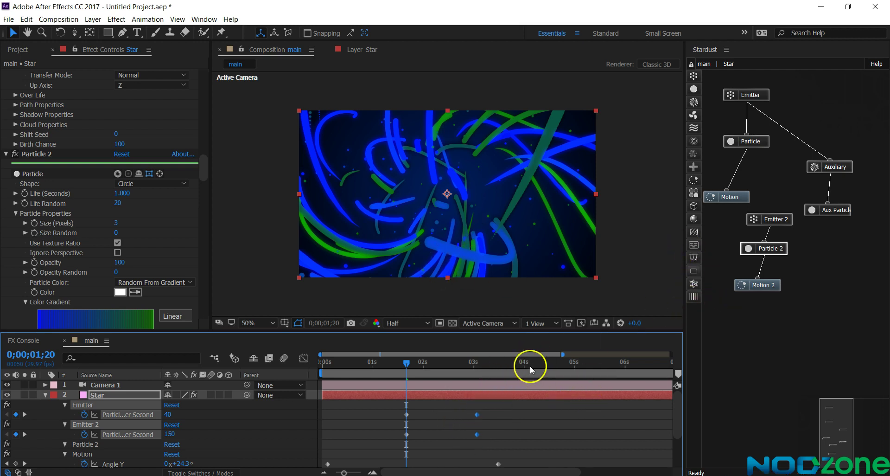
scroll(486, 444, "down", 3)
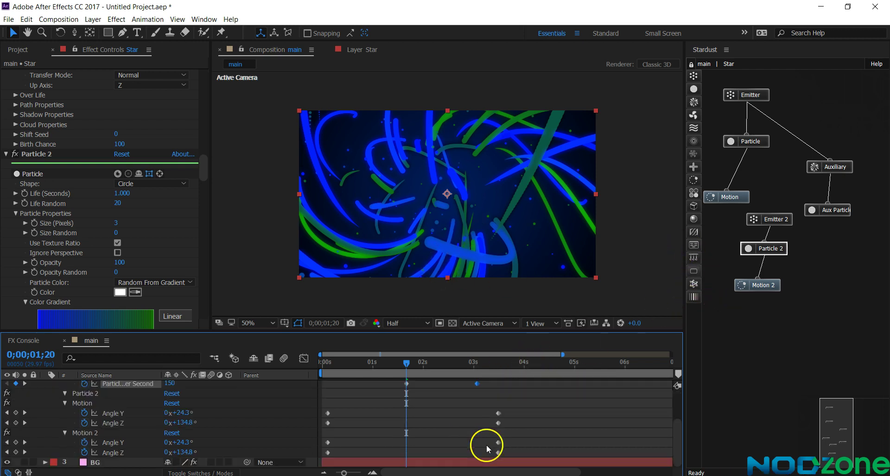
left_click(520, 411)
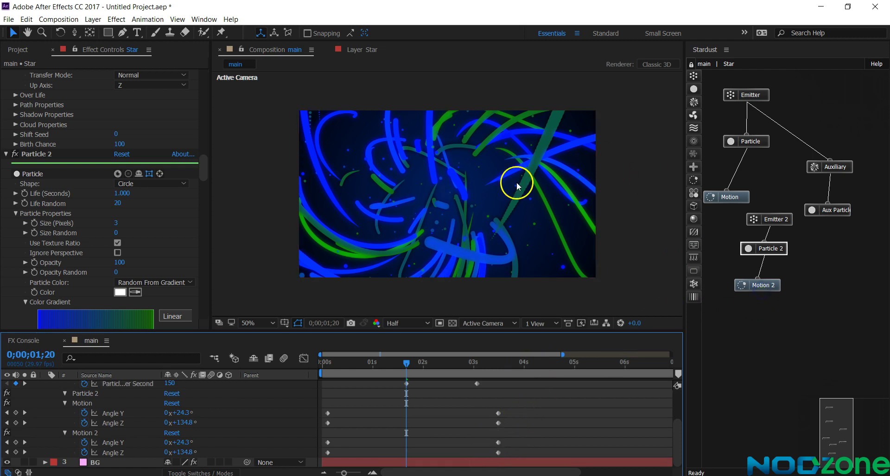
Go to 0;00;03;11 and reveal Camera 1's keyframed properties.
left_click(492, 366)
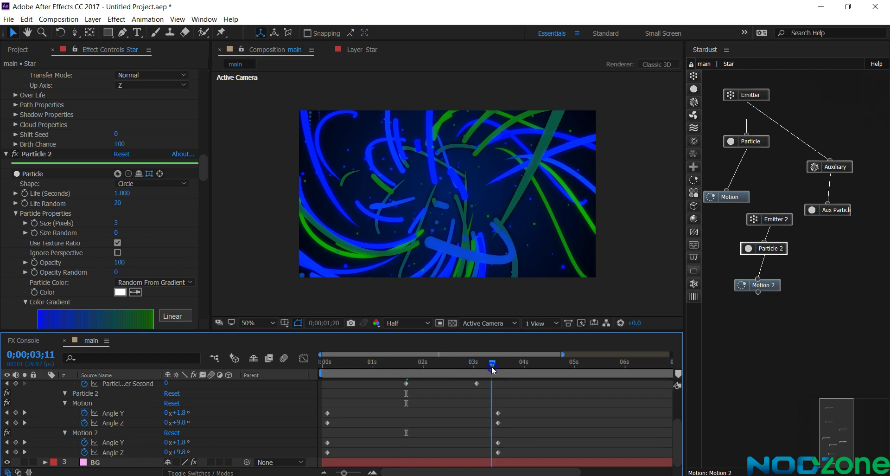
left_click(407, 237)
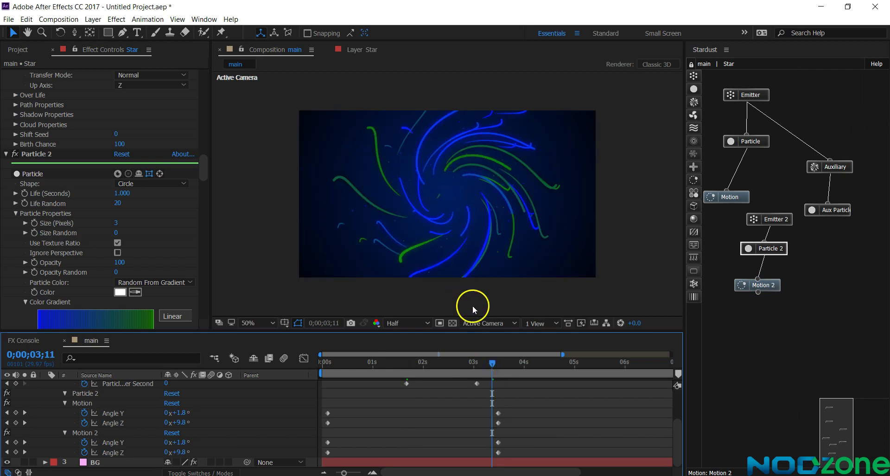
scroll(477, 410, "up", 3)
scroll(478, 410, "up", 2)
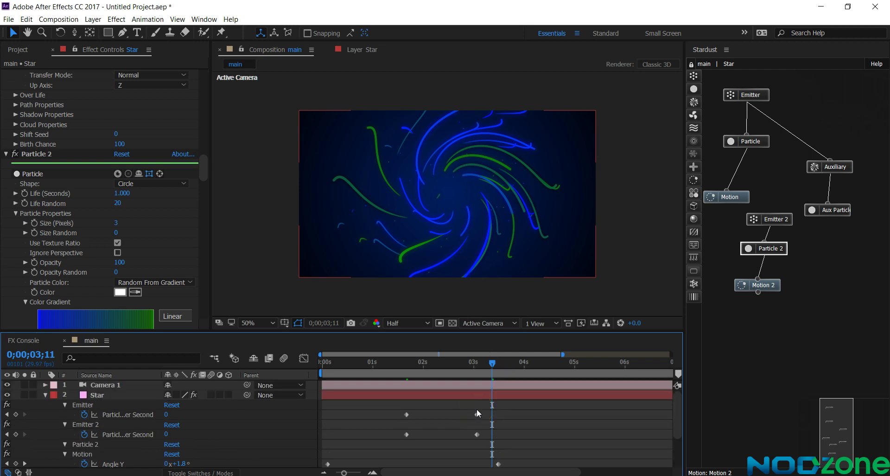
left_click(460, 383)
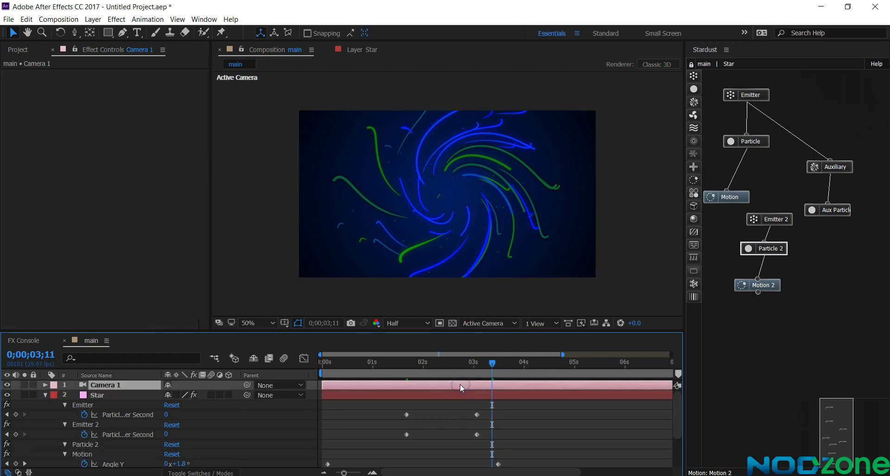
key("u")
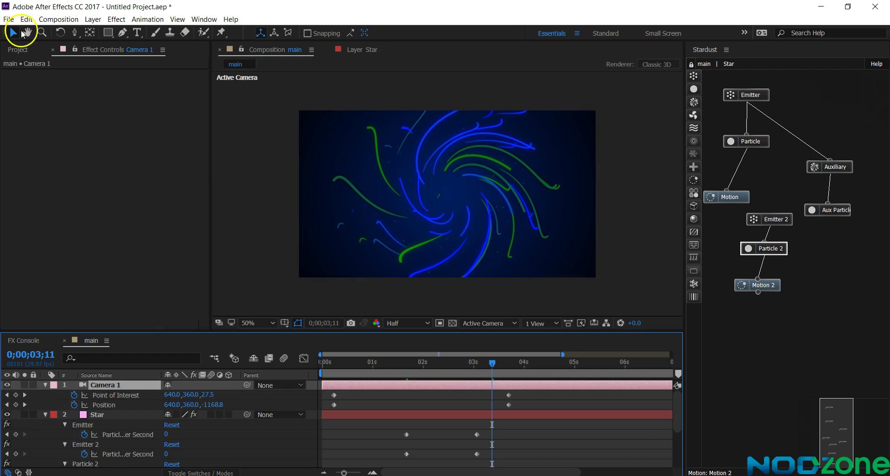
Dolly Camera 1 in toward the swirl to a Z position of about -366 at 0;00;03;11.
left_click(74, 32)
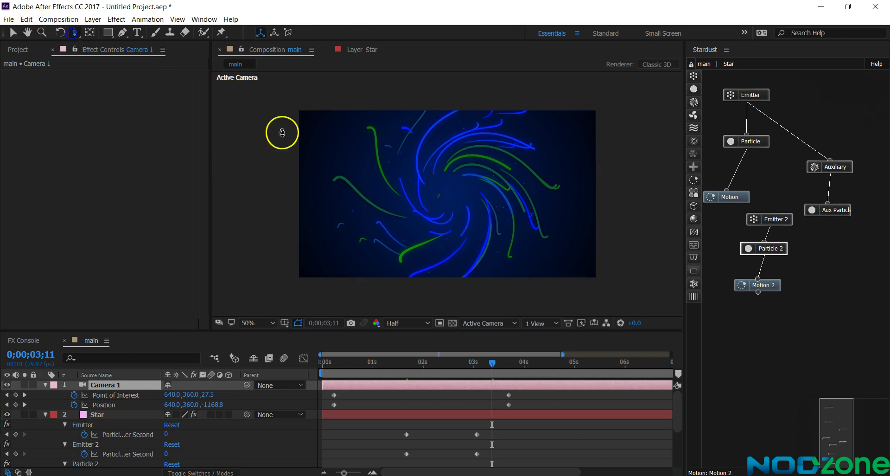
left_click_drag(413, 175, 471, 158)
scroll(479, 142, "up", 5)
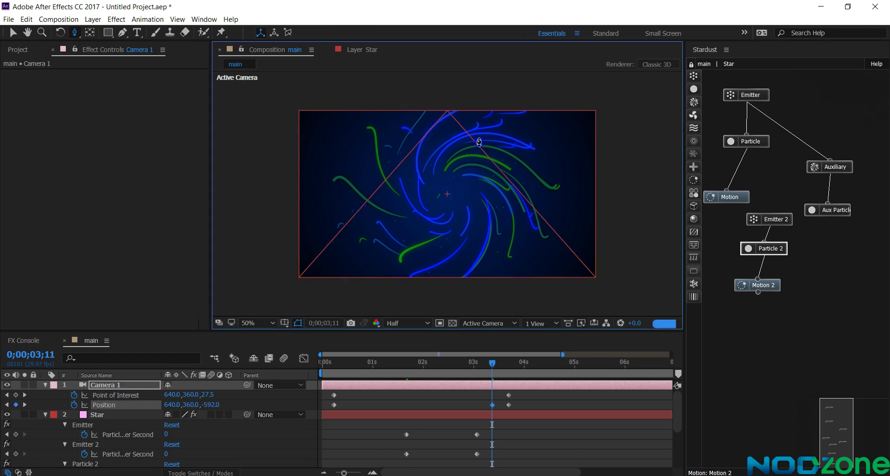
left_click_drag(479, 142, 484, 130)
left_click(479, 207)
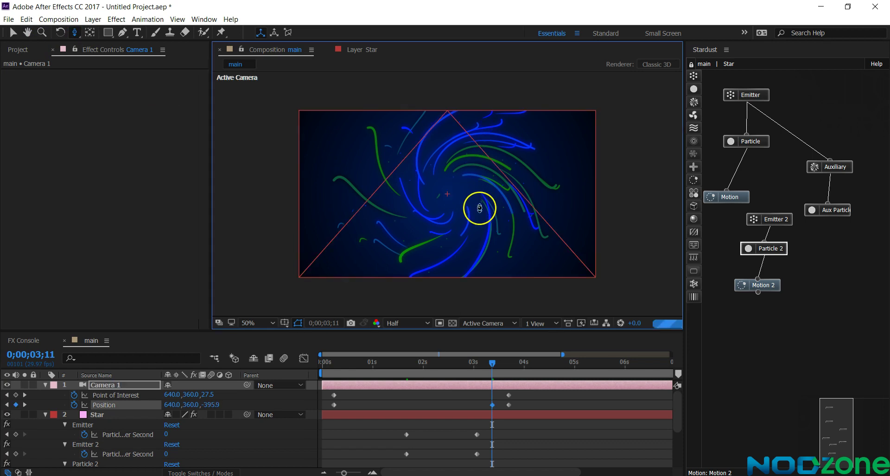
left_click(458, 223)
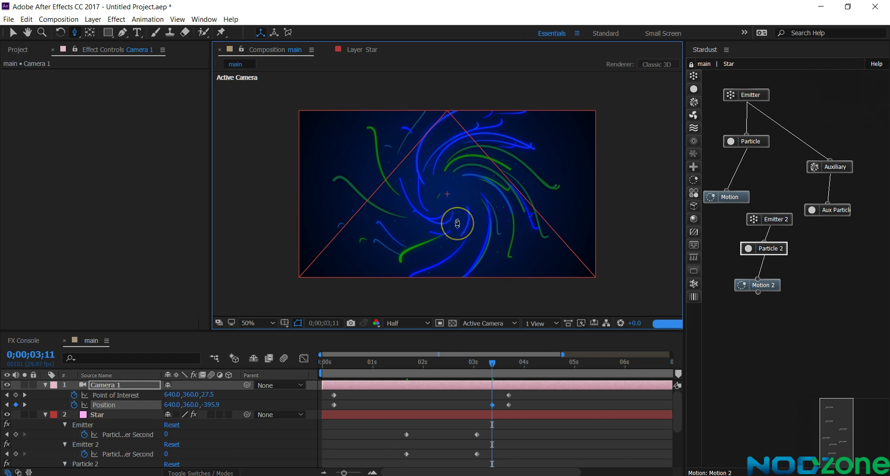
left_click_drag(474, 219, 475, 216)
left_click(488, 378)
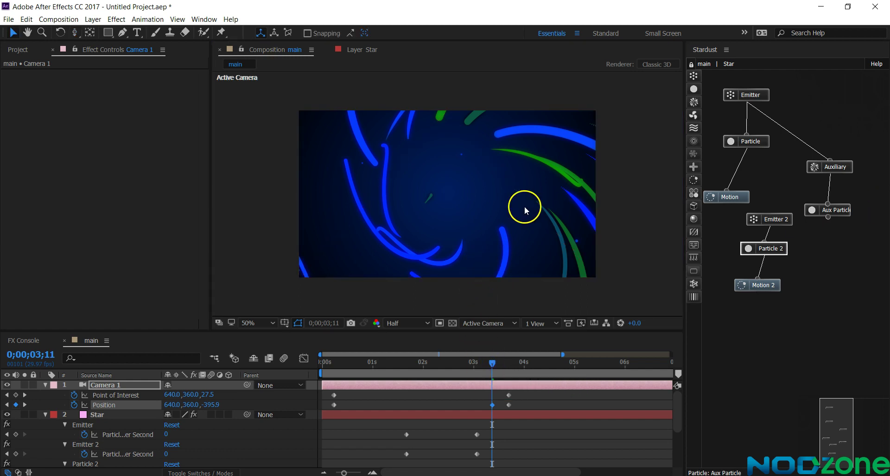
left_click(75, 31)
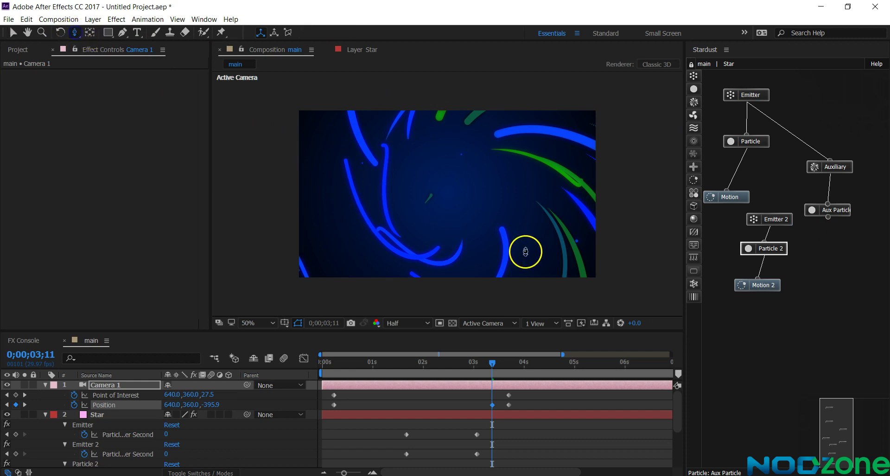
left_click_drag(460, 197, 460, 270)
left_click(7, 182)
left_click(13, 32)
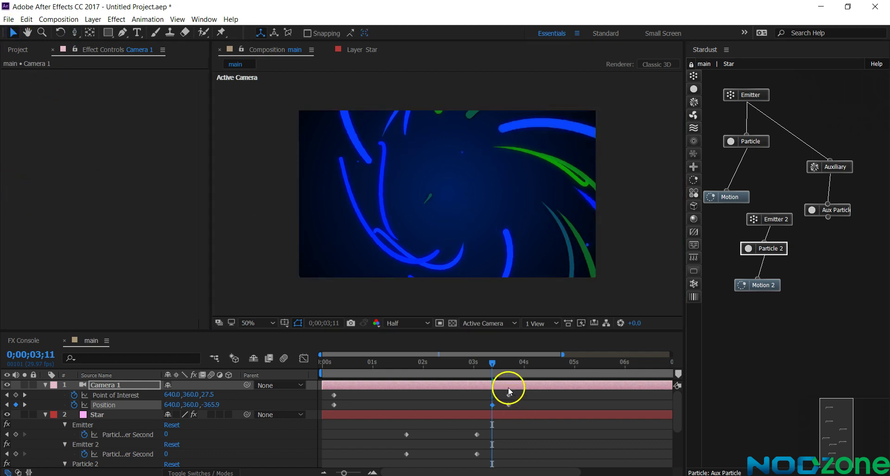
Try to delete Camera 1's last Position keyframe and undo the deletion.
left_click(508, 404)
mouse_move(508, 404)
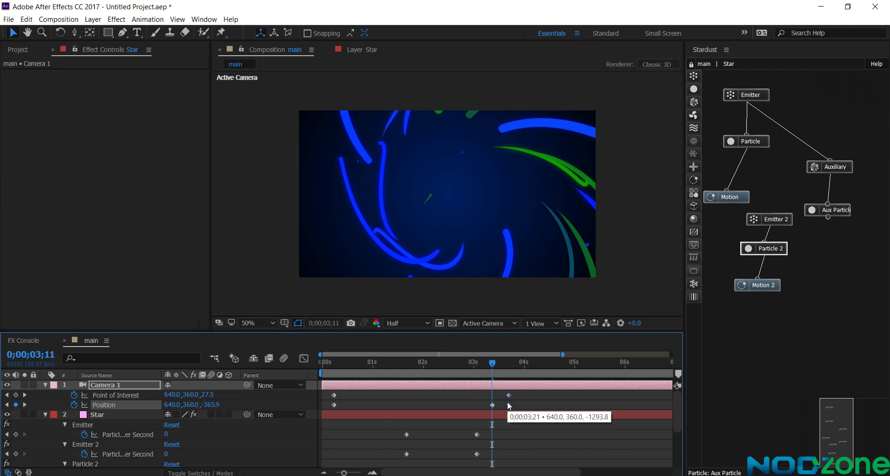
key("Delete")
left_click(497, 403)
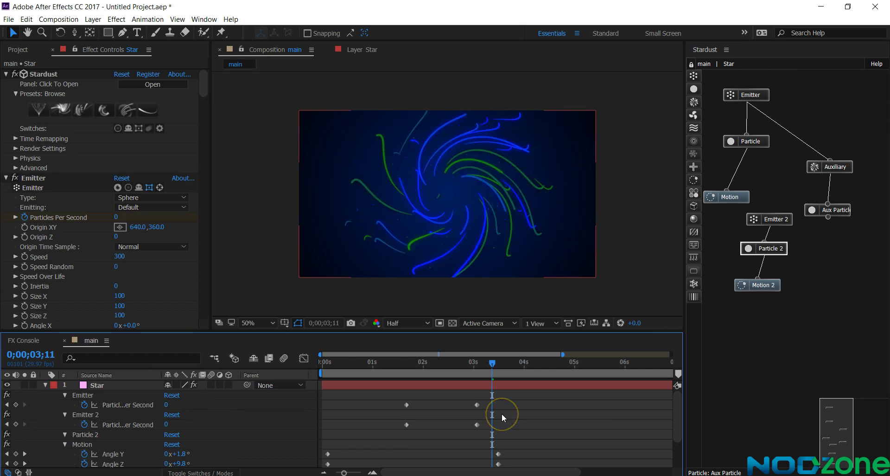
key("ctrl+z")
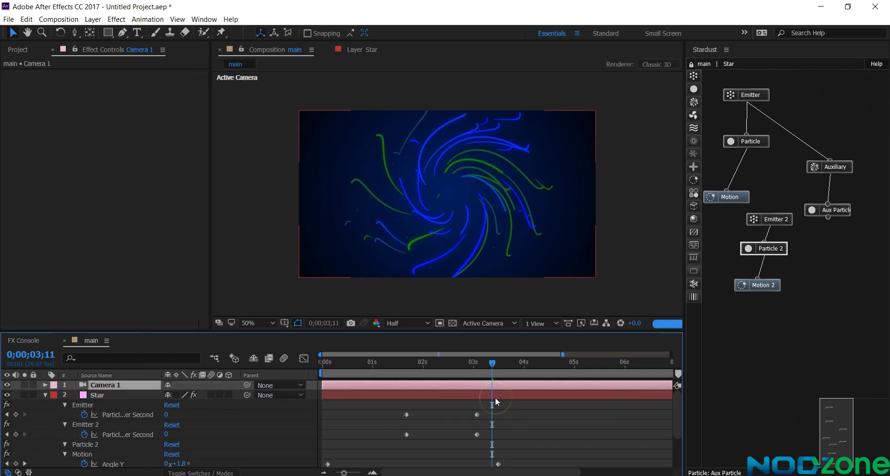
Move Camera 1's close-up Position keyframe from 0;00;03;11 to 0;00;03;21, aligned with the last Point of Interest keyframe.
key("u")
left_click(493, 404)
left_click_drag(492, 405, 510, 409)
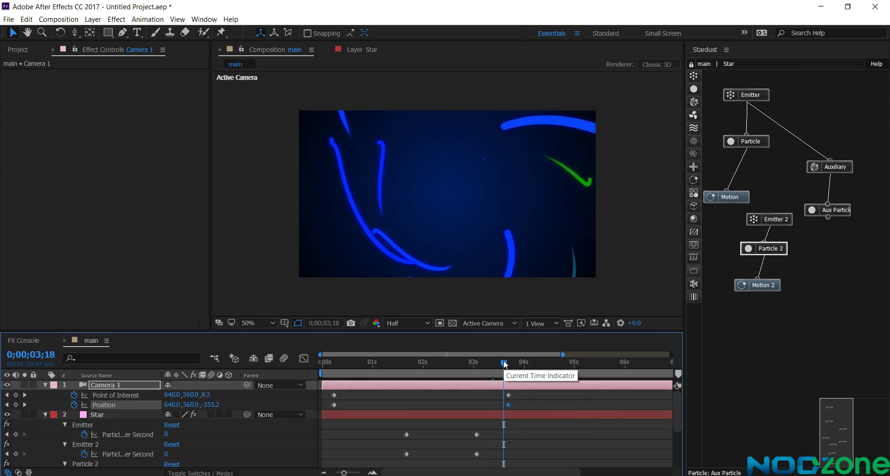
left_click(455, 153)
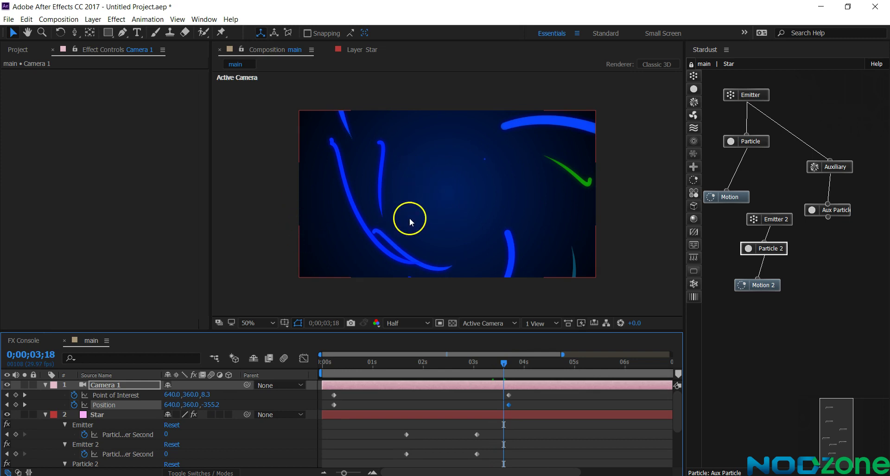
Collapse the Camera 1 and Star layers and create a new composition named Logo.
left_click(42, 394)
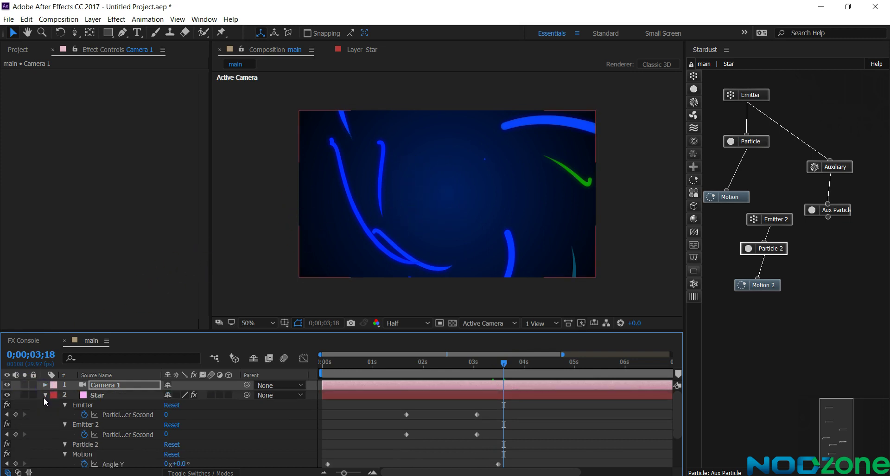
left_click(44, 396)
left_click(18, 50)
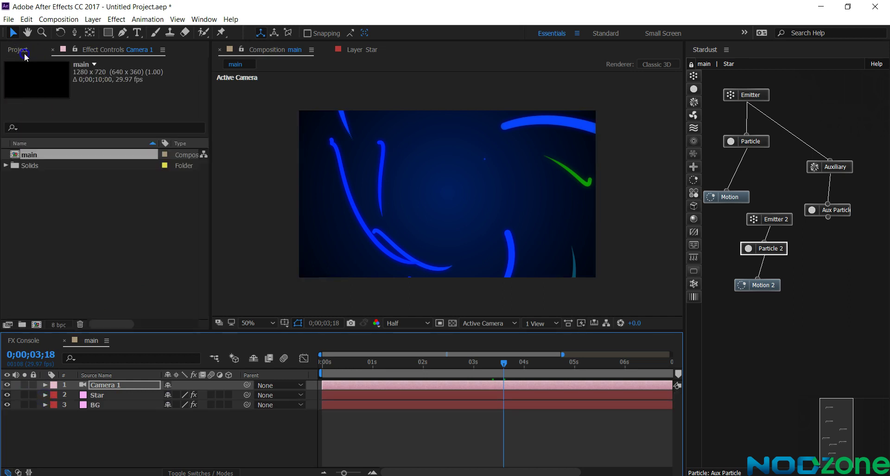
left_click(59, 19)
left_click(67, 26)
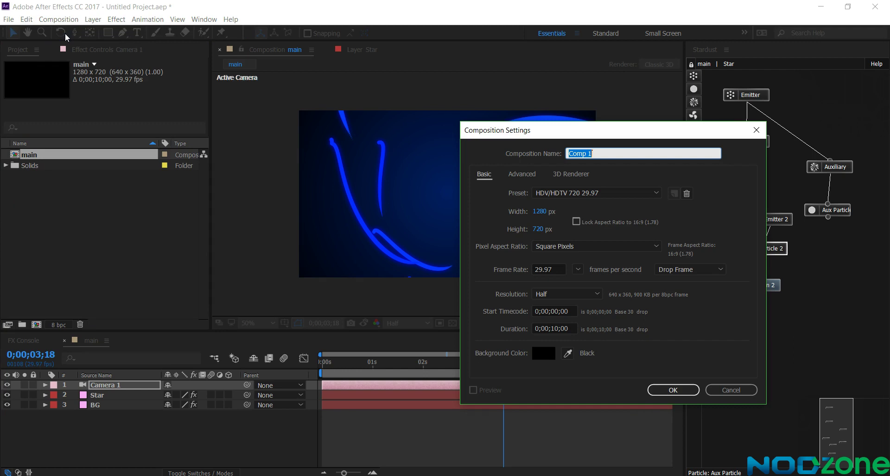
left_click(92, 33)
type("Logo")
key("Return")
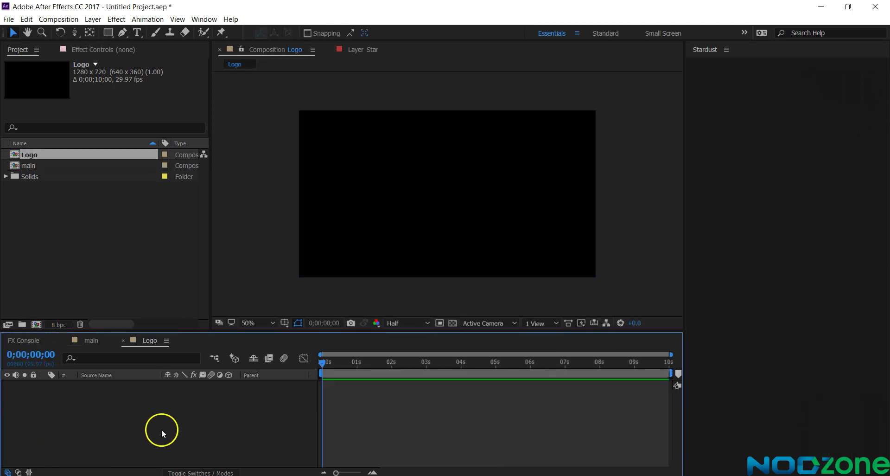
Create a 1280 x 720 solid named st in the Logo composition.
key("ctrl+y")
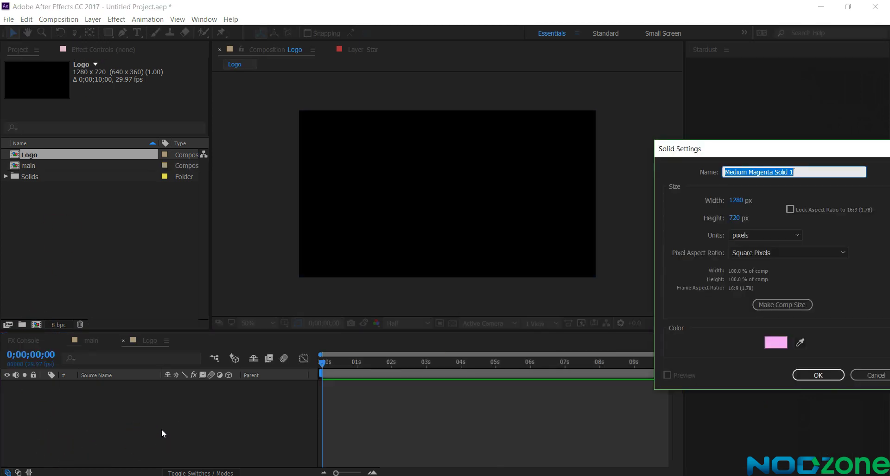
type("st")
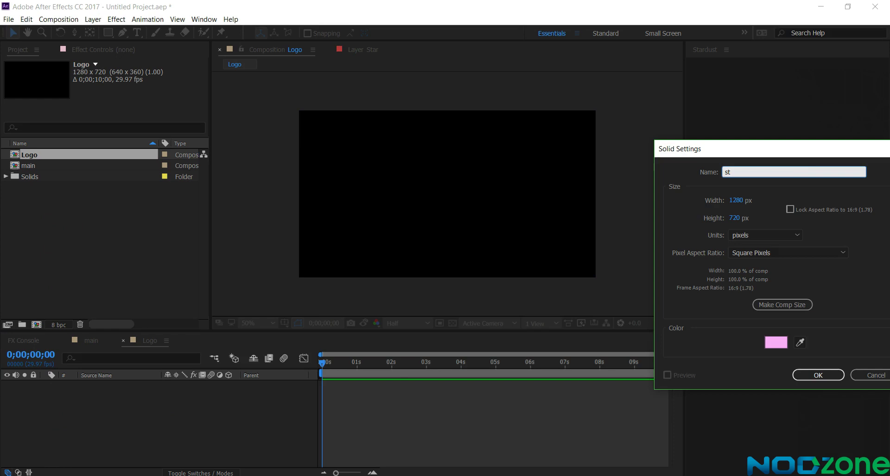
key("Return")
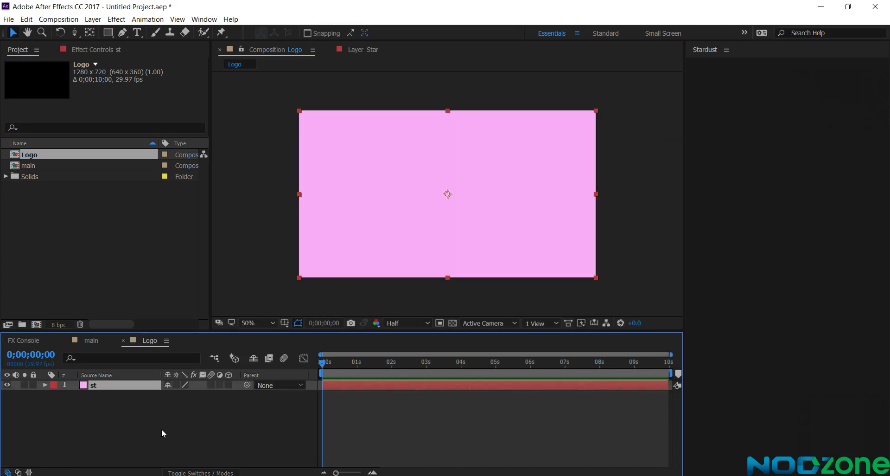
left_click(161, 428)
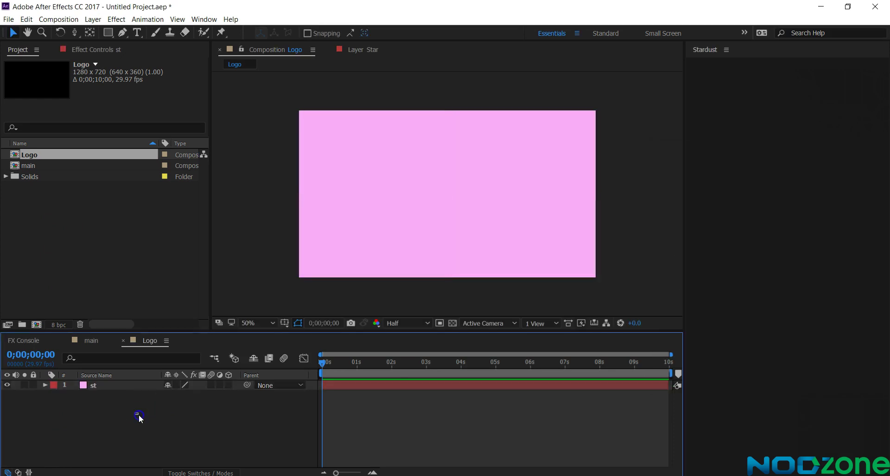
Apply the Stardust effect to the st solid, go to 0;00;01;12 and select the effect to load its nodes.
left_click(112, 385)
key("ctrl+space")
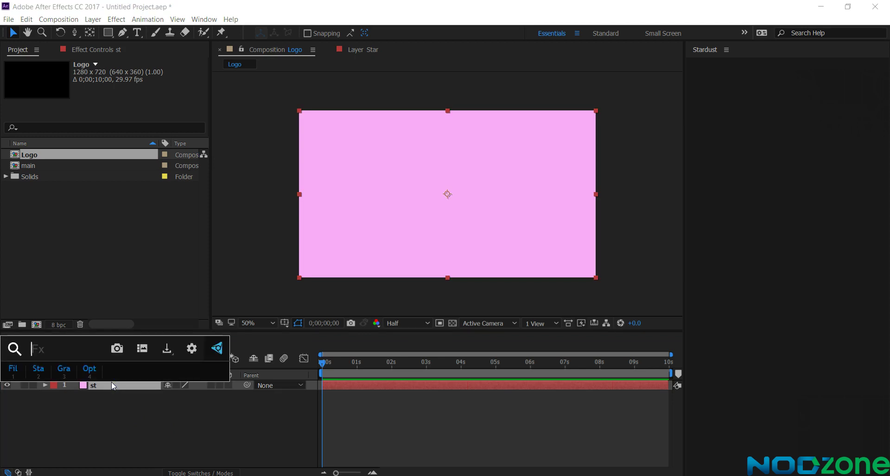
left_click(41, 372)
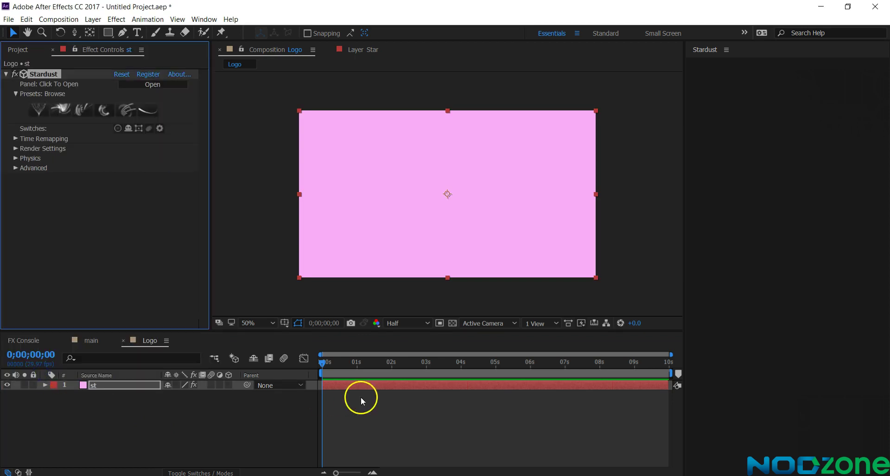
left_click_drag(355, 366, 370, 369)
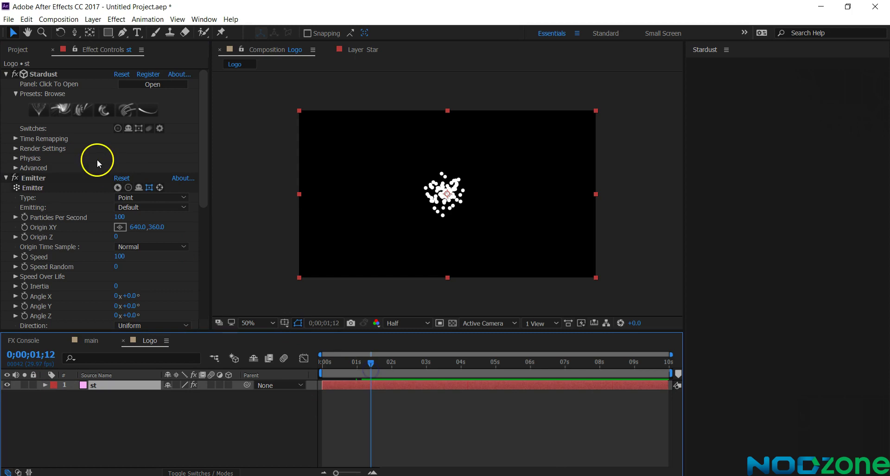
left_click(63, 112)
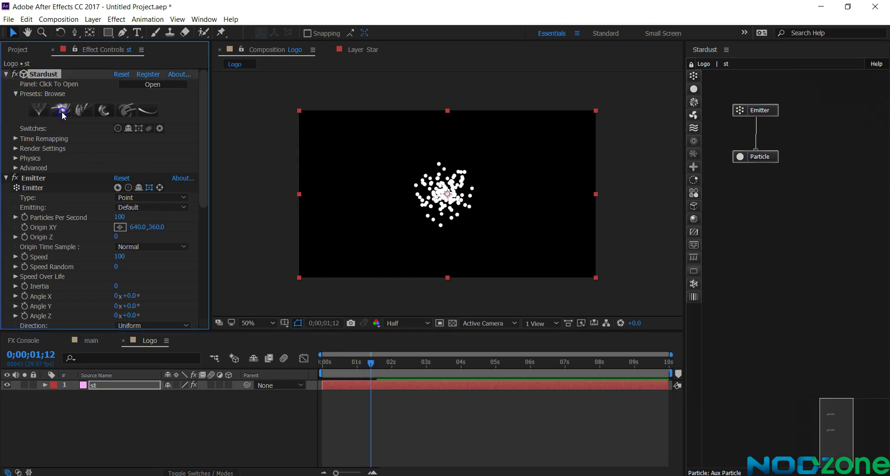
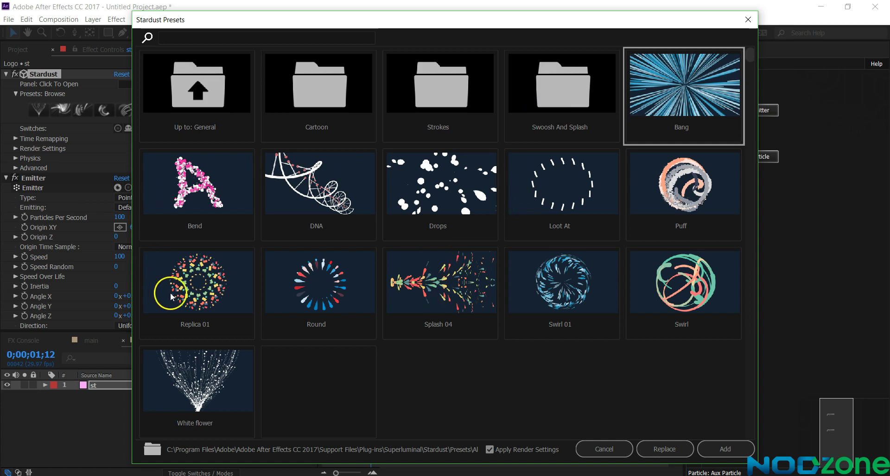
Replace the Stardust setup on the st layer with the Bend preset, collapse the layer and preview the animation.
left_click(207, 230)
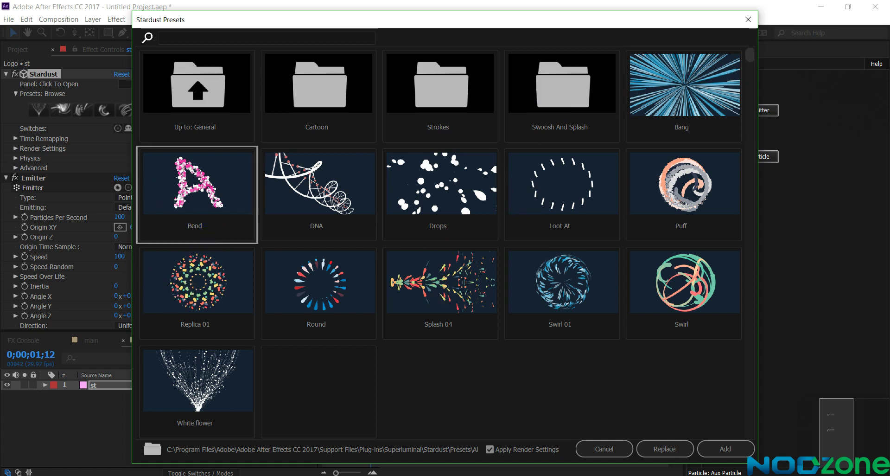
left_click(664, 448)
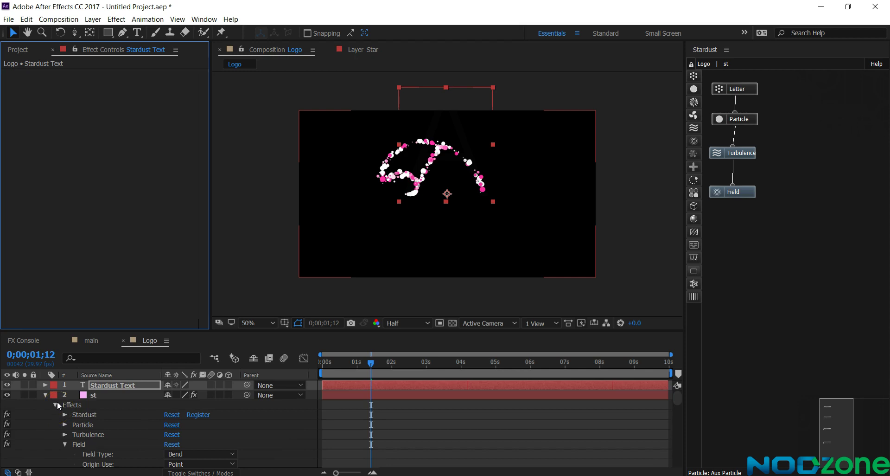
left_click(45, 394)
key("space")
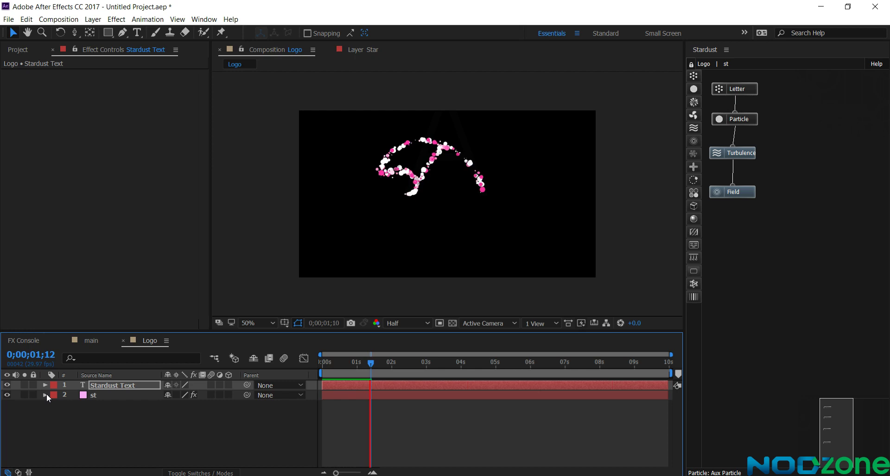
key("space")
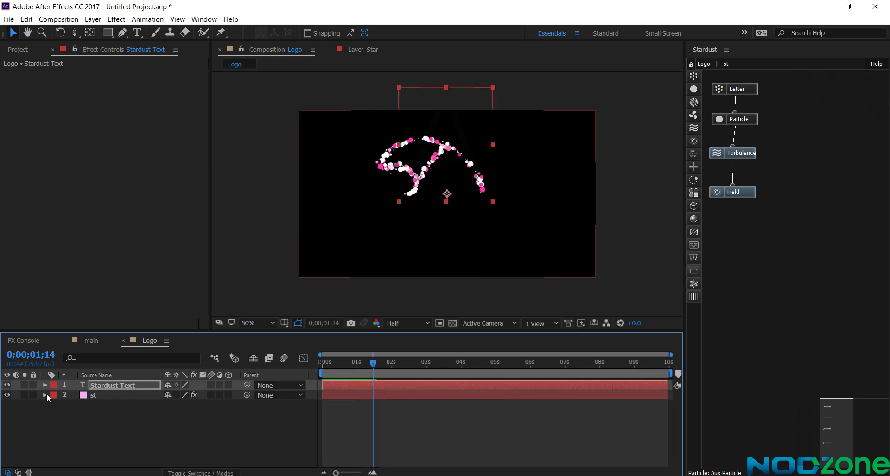
Delete the three middle Bend Amount keyframes on the st layer and preview the bend up to 0;00;01;27.
left_click(116, 395)
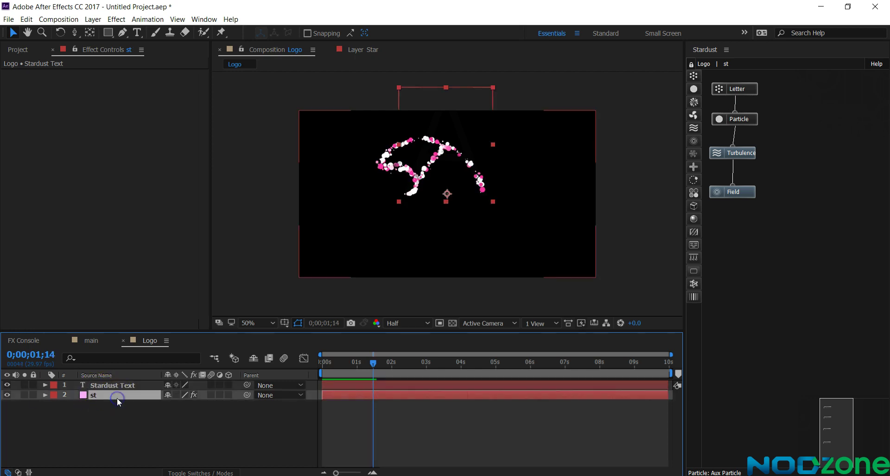
key("u")
left_click_drag(325, 361, 365, 364)
left_click(376, 435)
left_click_drag(391, 435, 337, 406)
left_click(374, 428)
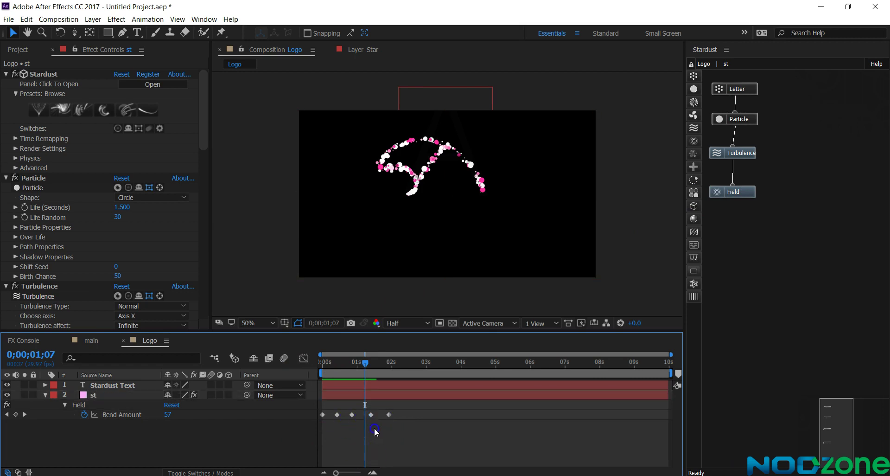
left_click_drag(377, 428, 334, 403)
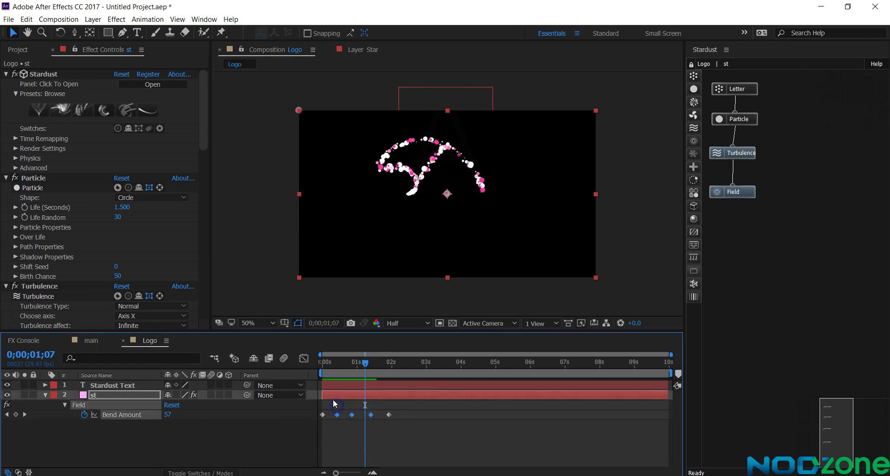
key("Delete")
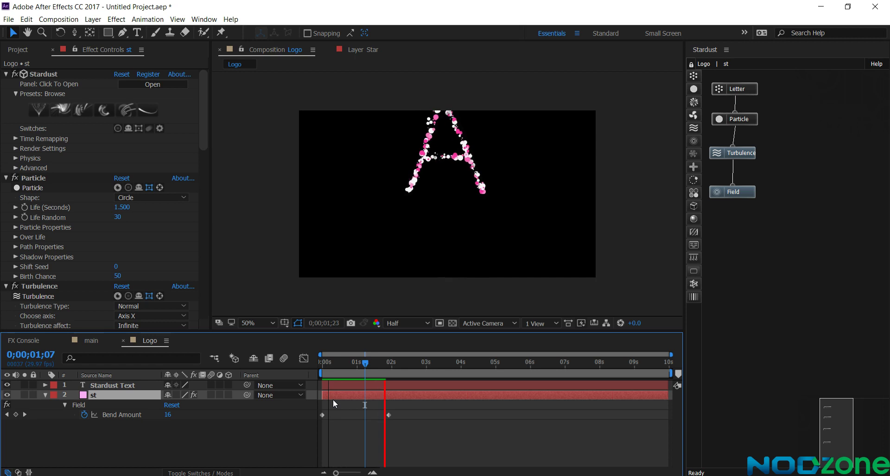
key("space")
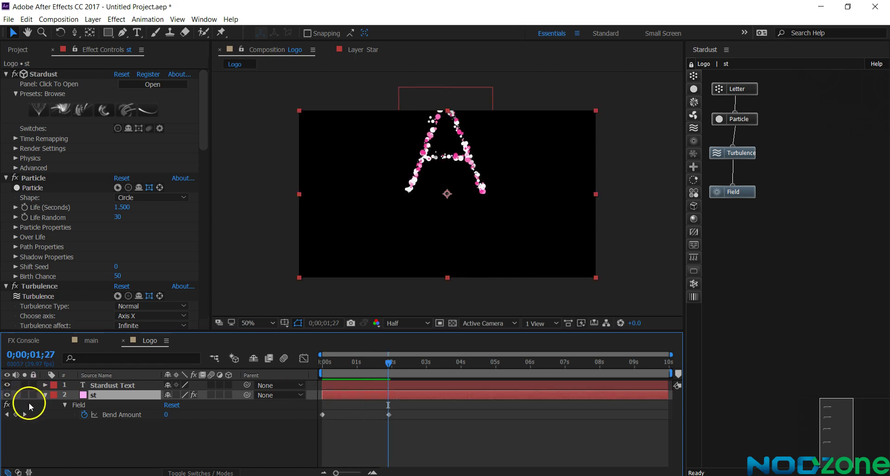
Hide the st layer, solo the Stardust Text layer and set its opacity to 100%.
left_click(6, 395)
left_click(24, 384)
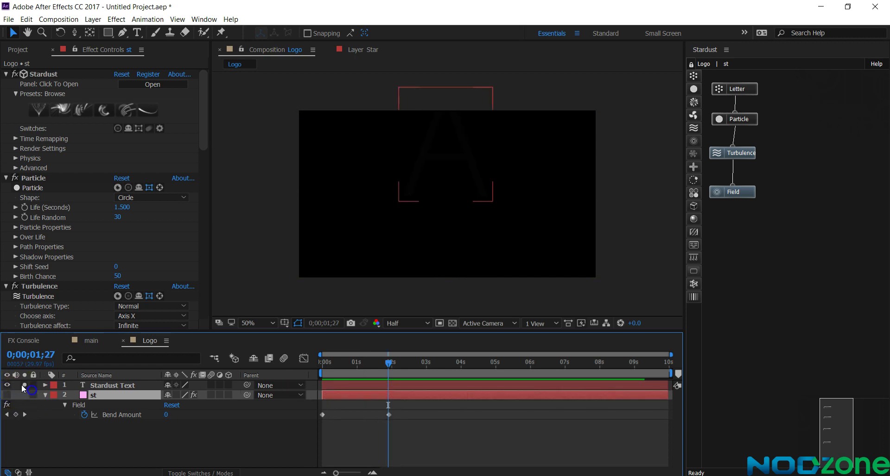
left_click(111, 387)
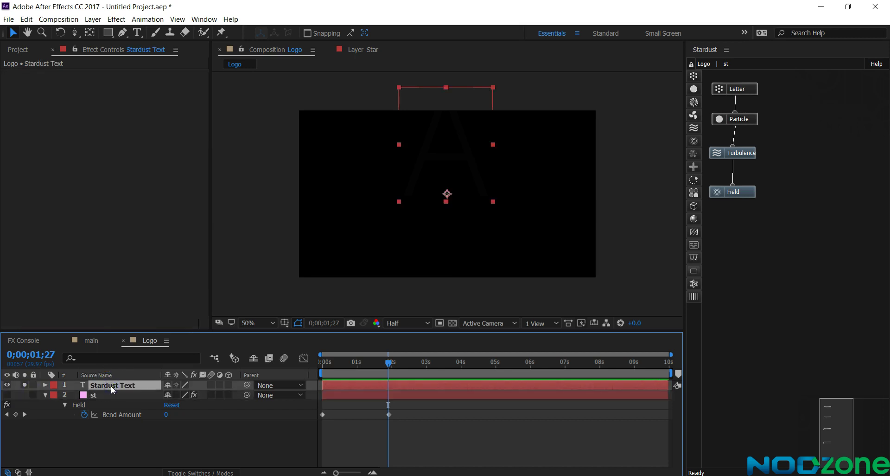
key("t")
left_click_drag(167, 393, 304, 390)
left_click_drag(164, 394, 346, 397)
Replace the letter A in the Stardust Text layer with NODZONEW.
double_click(427, 153)
double_click(394, 166)
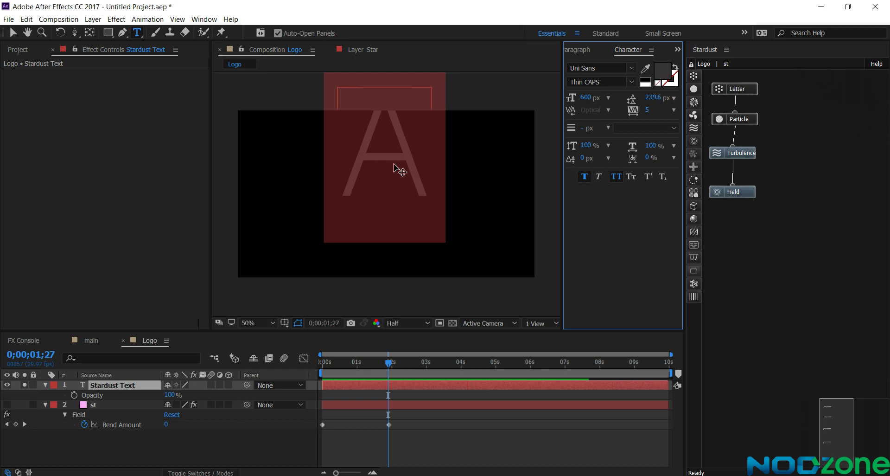
type("NO")
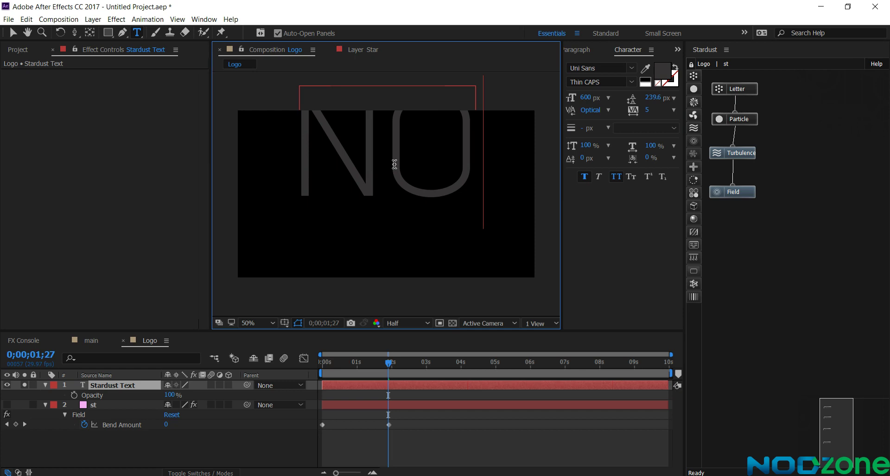
type("DZO")
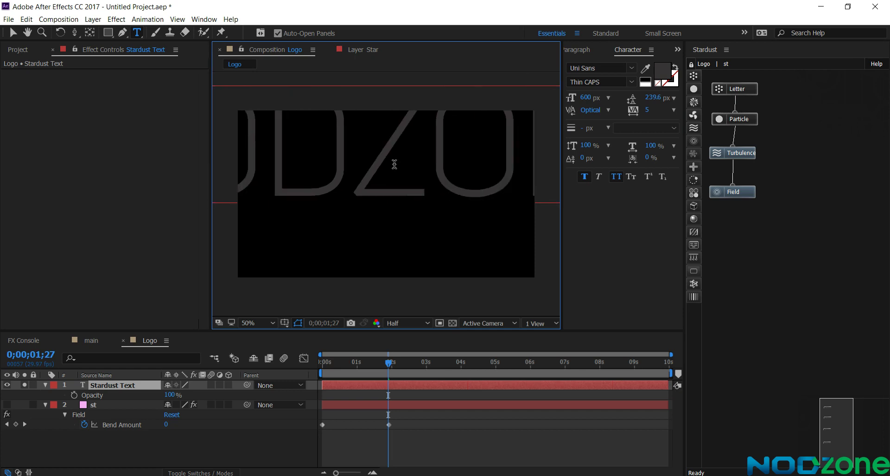
type("N")
left_click(17, 37)
Set the Stardust Text font size to 200 px after trying 300 px.
left_click(586, 98)
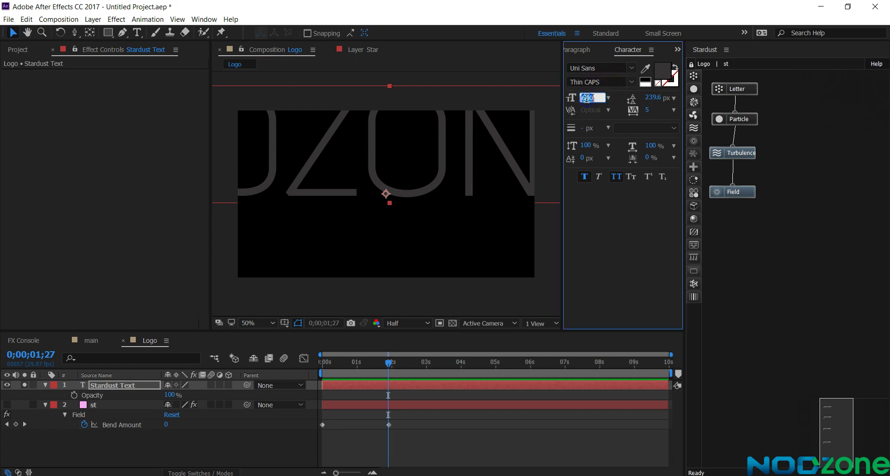
type("300")
key("Return")
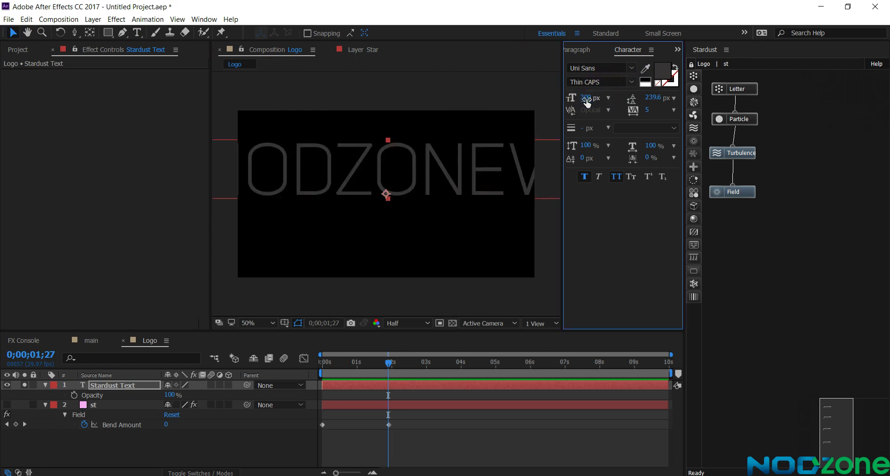
left_click(584, 98)
type("200")
key("Return")
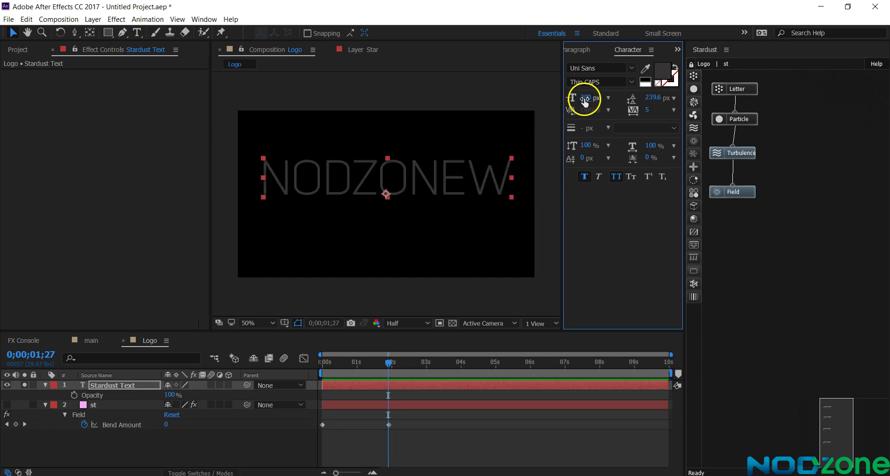
Remove the stray trailing W from the Stardust Text layer so it reads NODZONE.
double_click(460, 185)
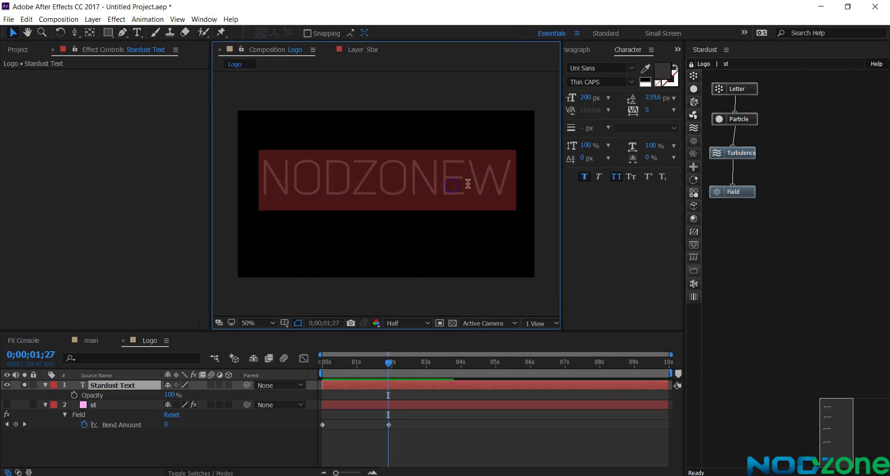
left_click(468, 181)
left_click(501, 180)
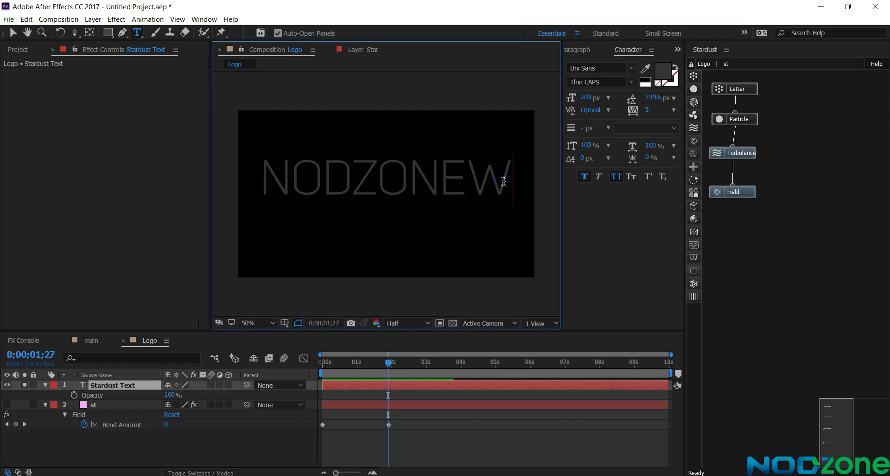
key("BackSpace")
left_click(13, 33)
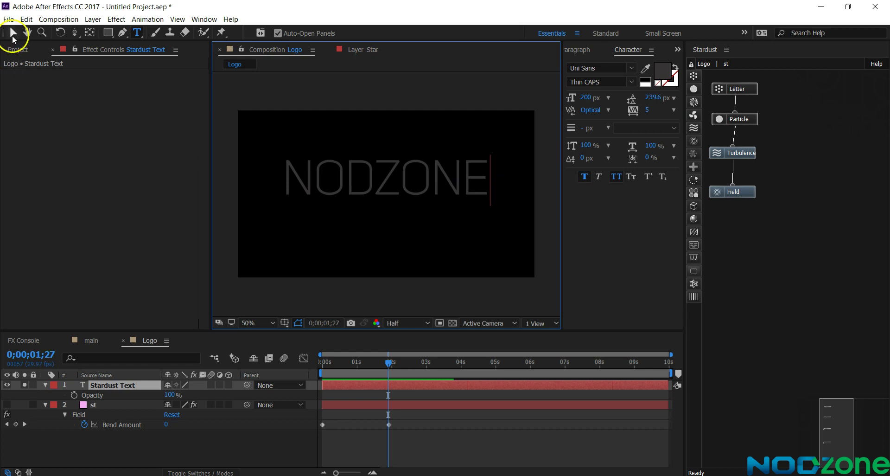
Change the NODZONE text to the Verdana Regular font at a size of 180 px.
left_click(605, 67)
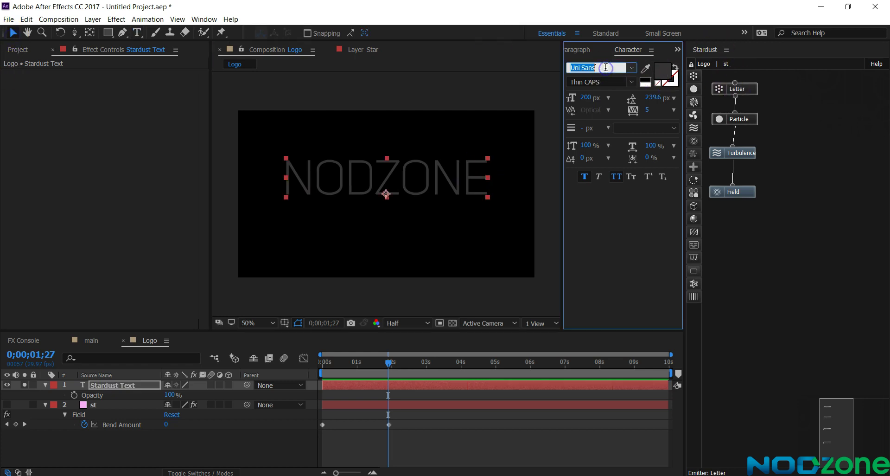
type("Verdana")
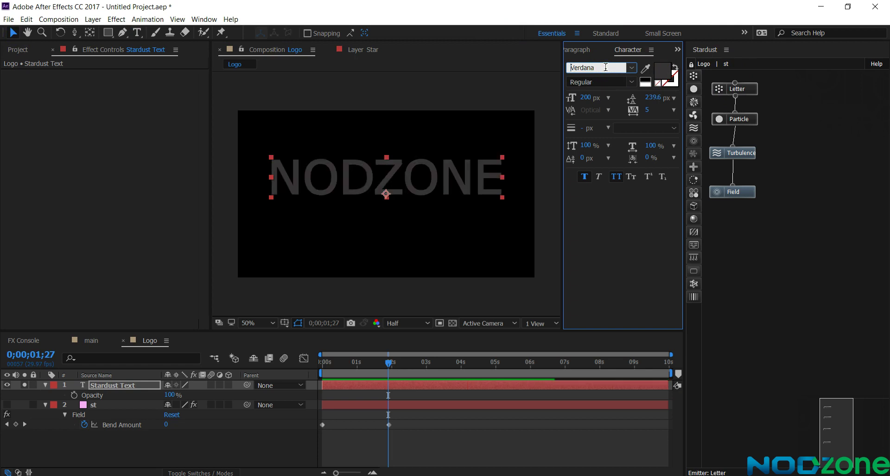
left_click(13, 33)
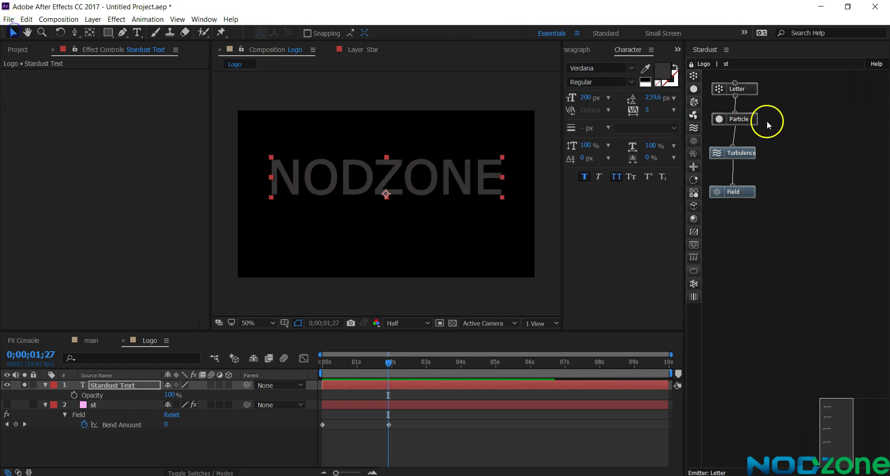
left_click(592, 97)
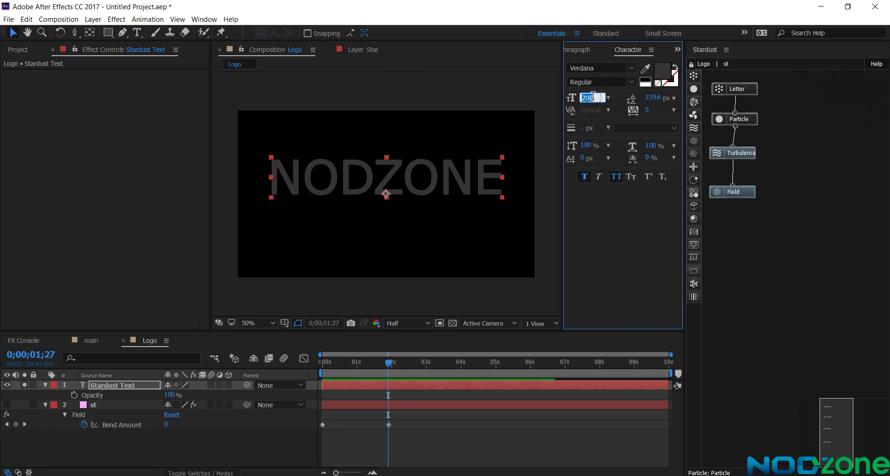
type("1")
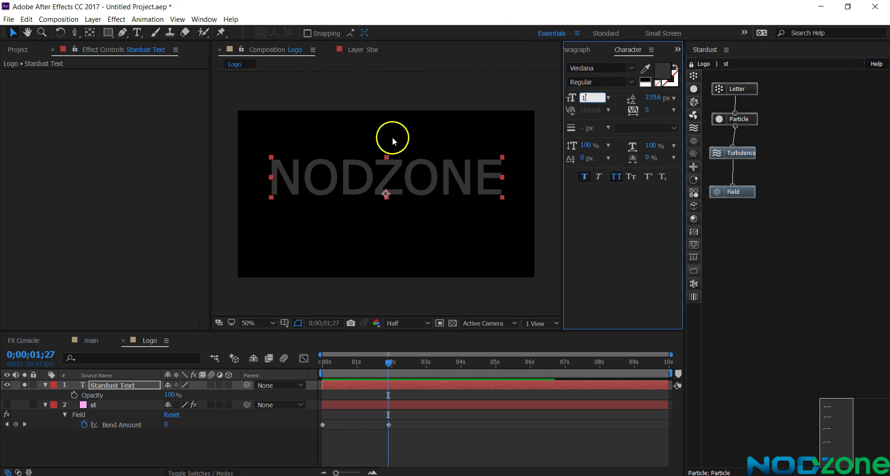
type("80")
key("Return")
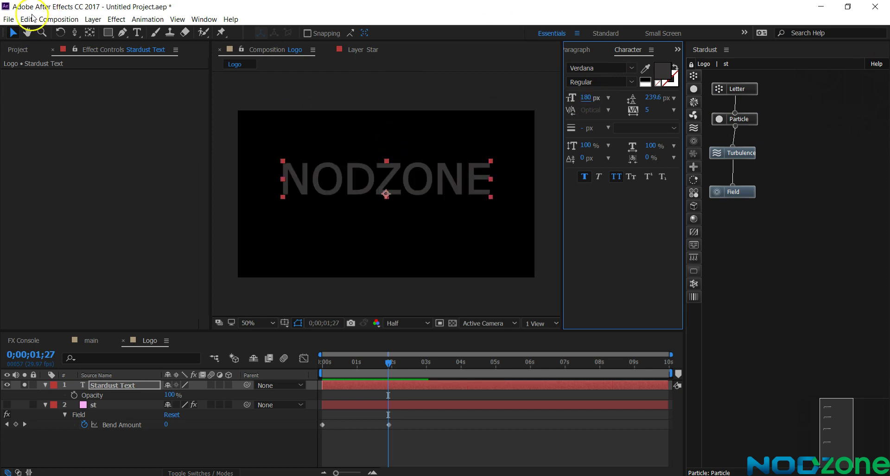
left_click(14, 33)
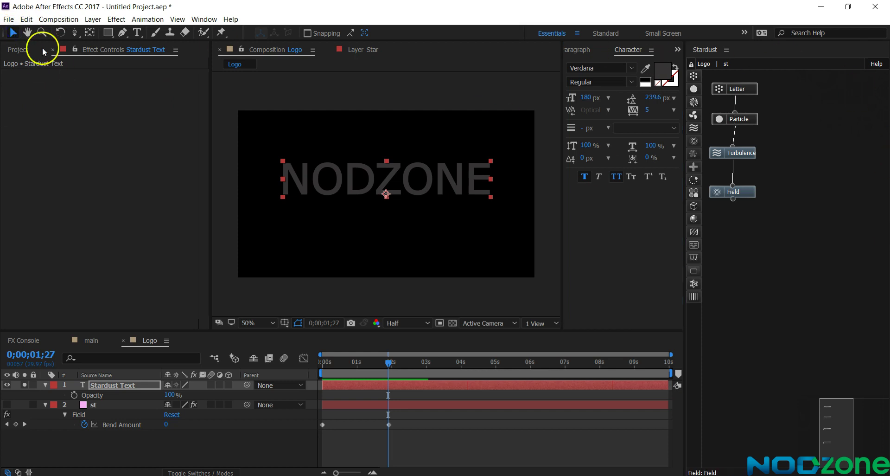
Center the NODZONE text vertically in the composition with the Align tools.
left_click(204, 19)
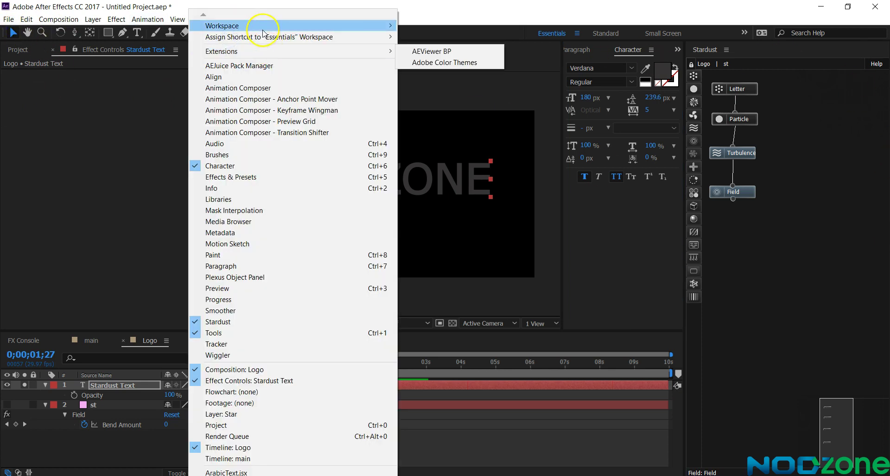
left_click(250, 76)
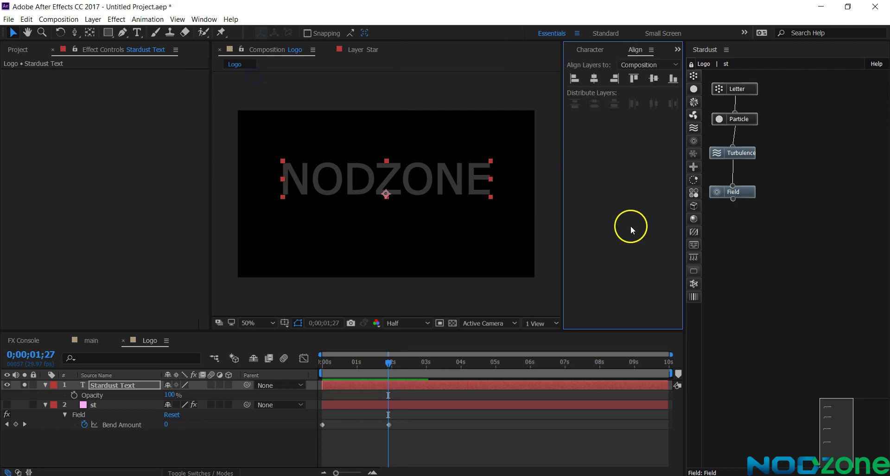
left_click(654, 78)
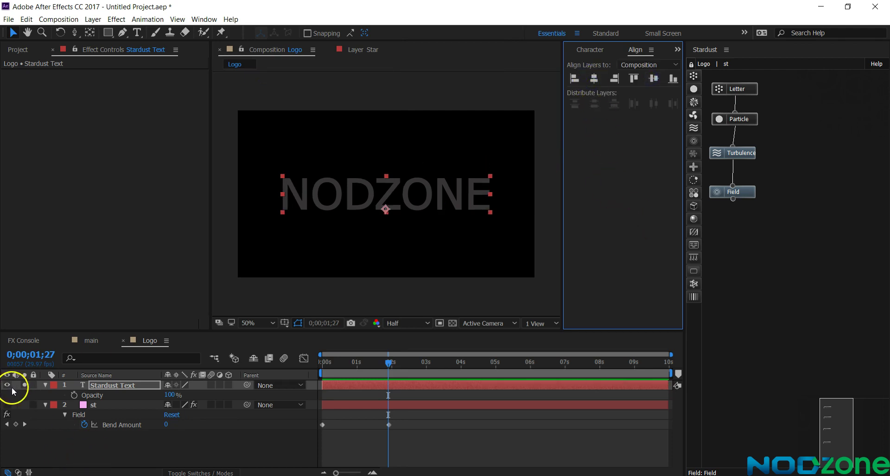
Set the Stardust Text opacity to 5%, turn off its solo and make the st layer visible.
left_click(169, 395)
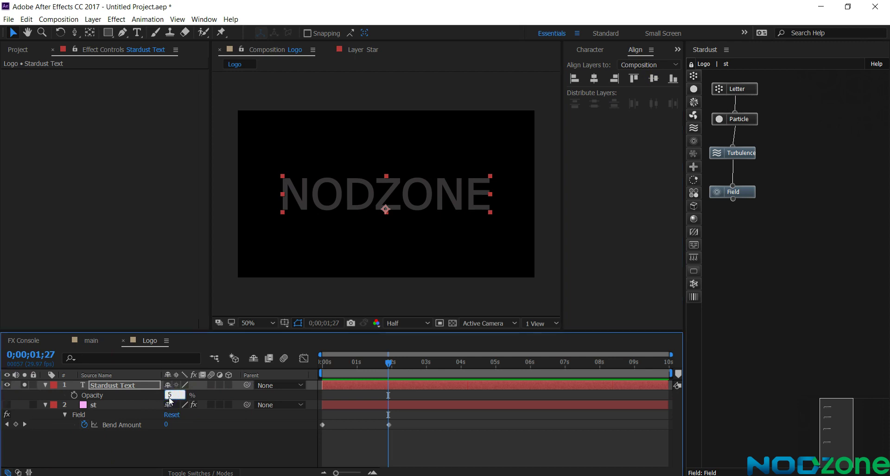
key("Return")
left_click(249, 449)
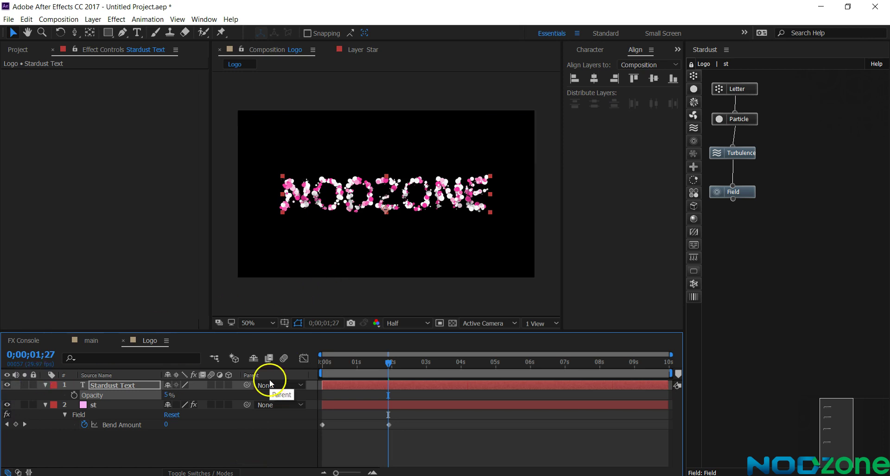
Change the pink end of the Particle node's color gradient on the st layer to a medium green.
left_click(734, 132)
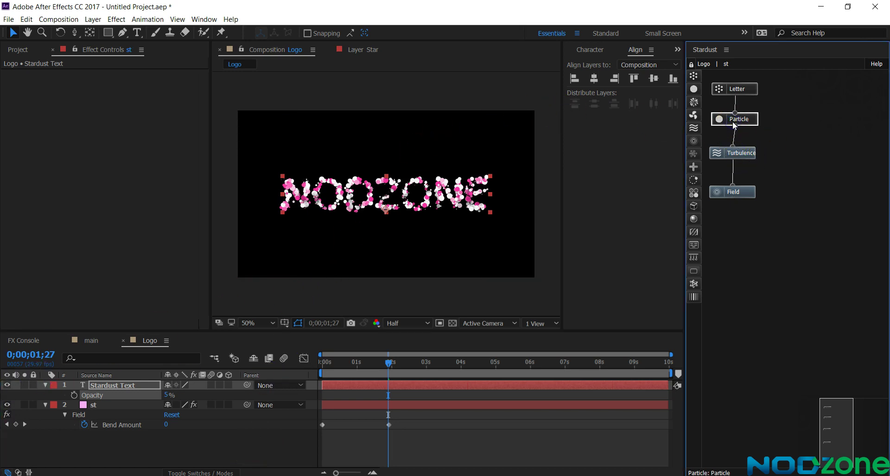
scroll(35, 263, "down", 3)
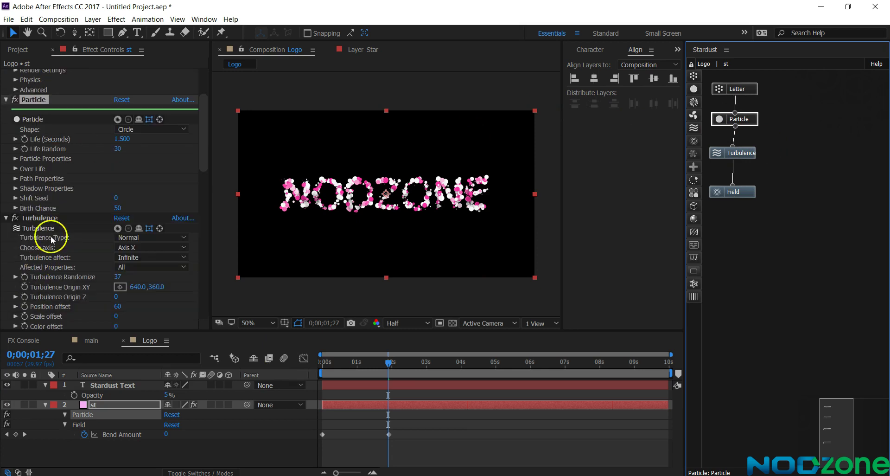
left_click(18, 160)
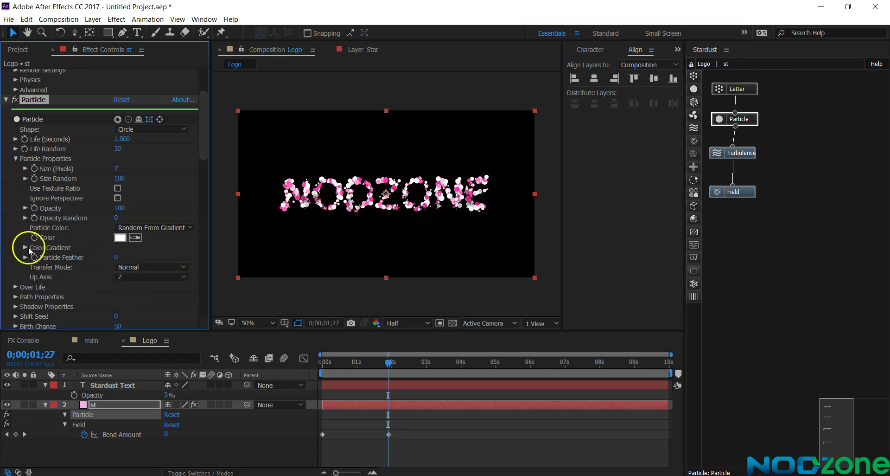
left_click(25, 247)
scroll(154, 279, "down", 1)
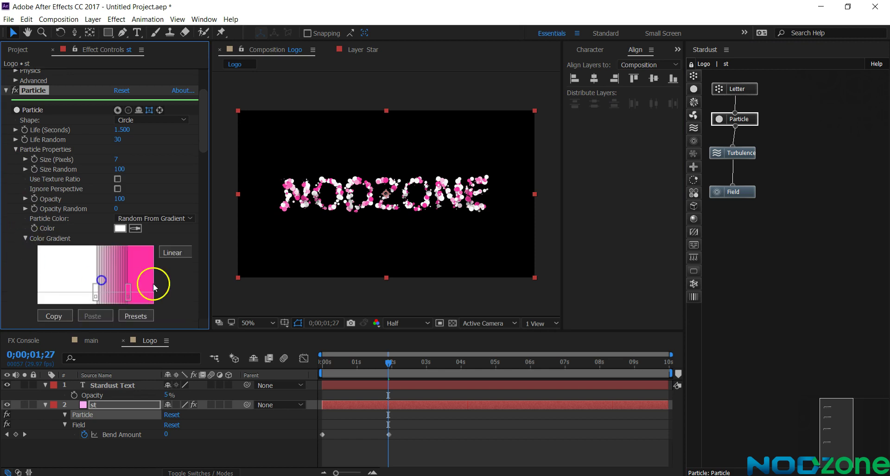
left_click(129, 299)
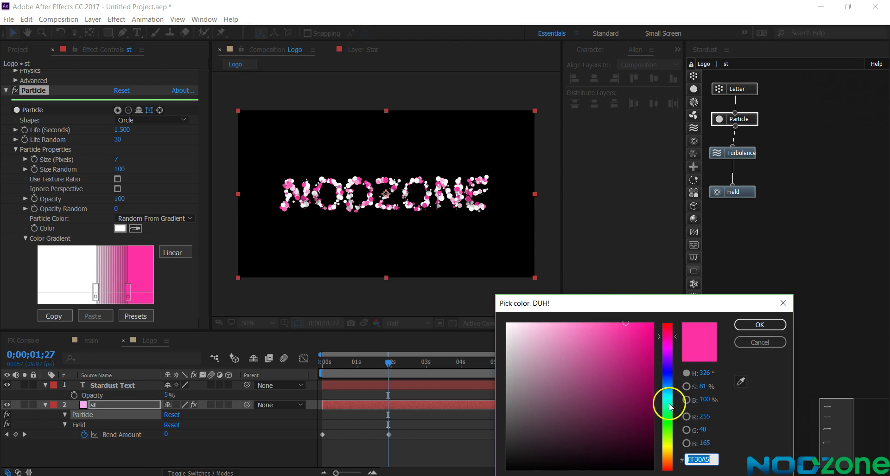
left_click(668, 430)
left_click_drag(655, 416, 646, 372)
left_click(746, 324)
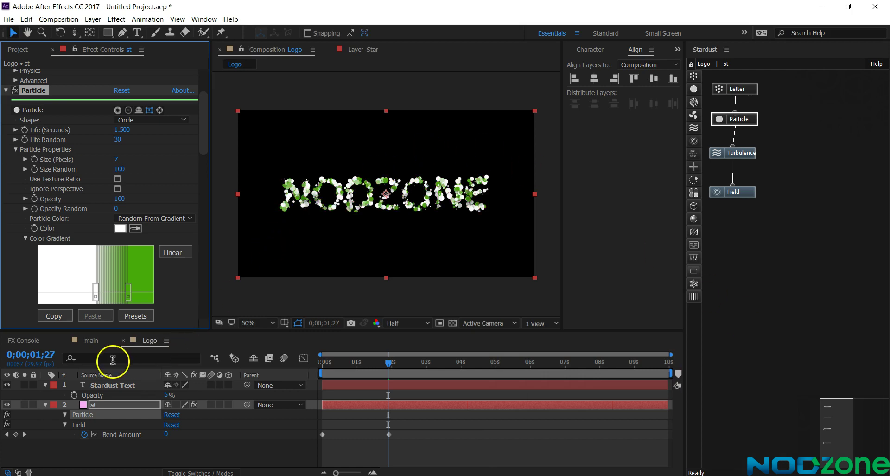
Place the Logo composition in the main composition between the Star and BG layers, starting at about 3 seconds.
left_click(85, 347)
left_click(99, 364)
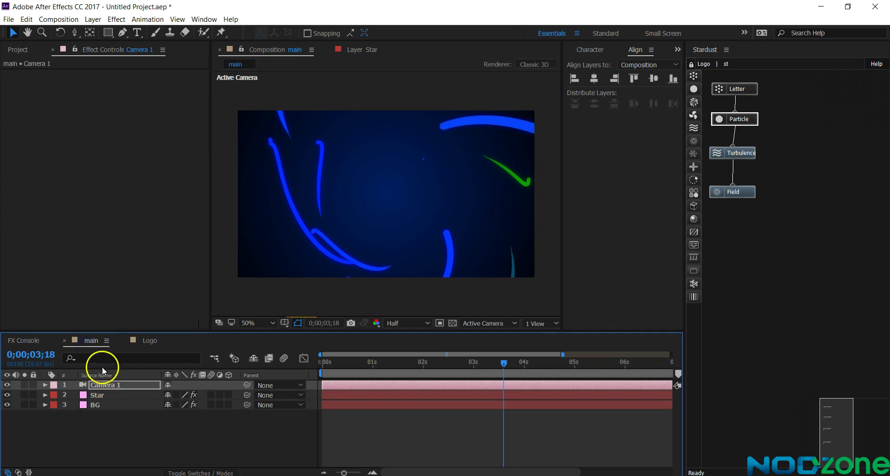
left_click(18, 50)
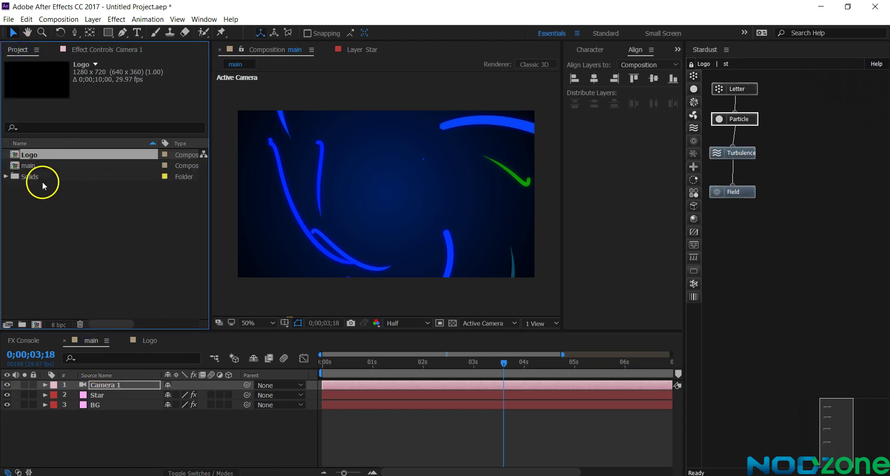
left_click_drag(31, 158, 111, 383)
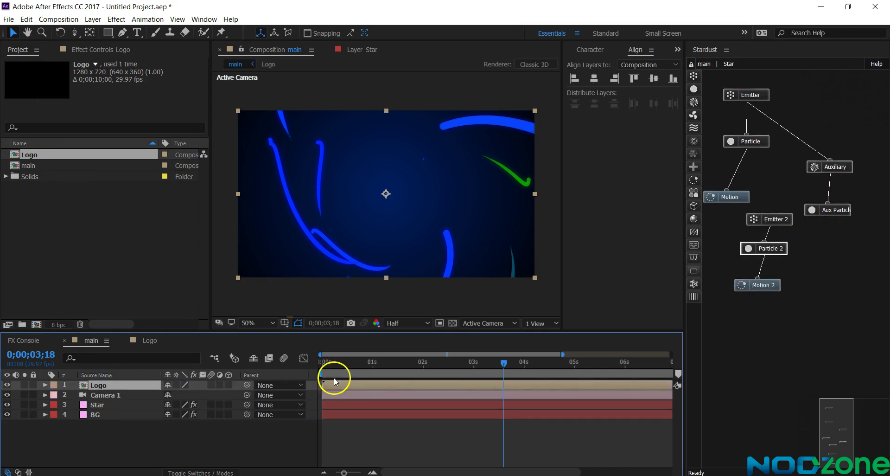
left_click_drag(334, 385, 482, 386)
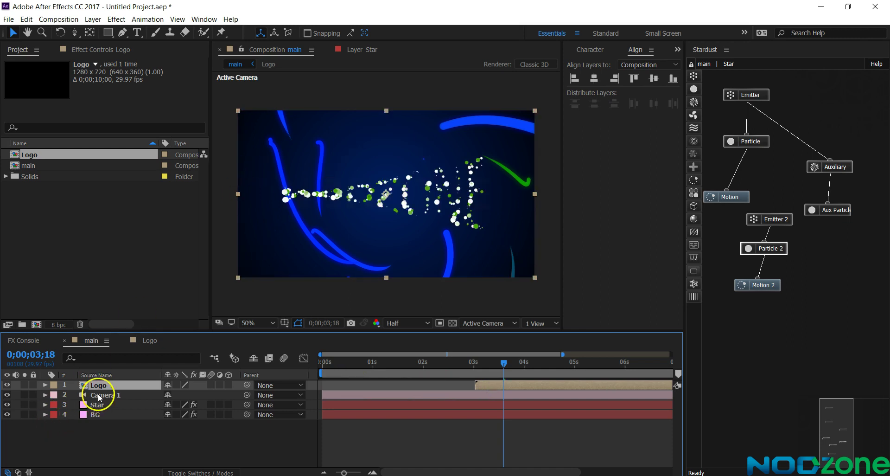
left_click_drag(101, 387, 107, 409)
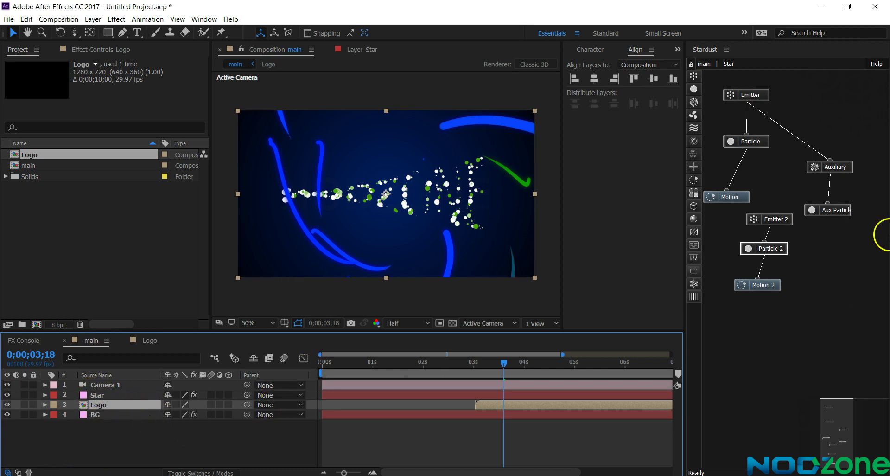
Move the last Particles Per Second keyframes of the Star layer's Emitter and Emitter 2 to about 3 seconds 16 frames.
left_click(767, 249)
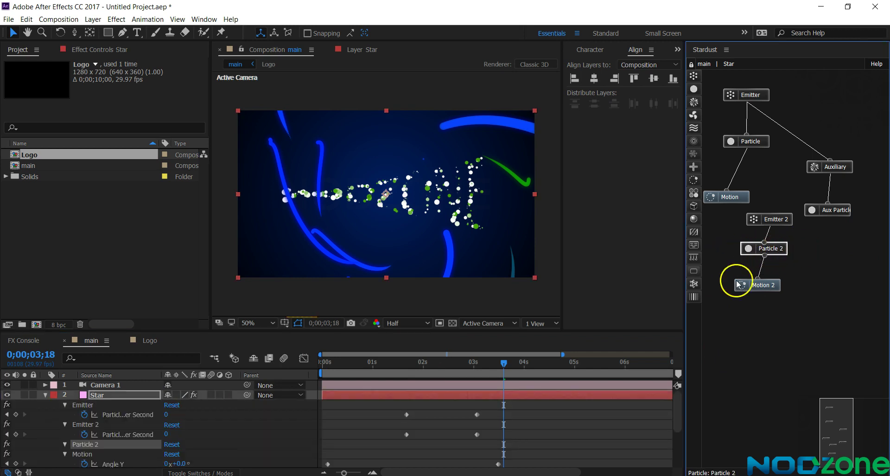
scroll(545, 438, "down", 3)
scroll(527, 420, "up", 3)
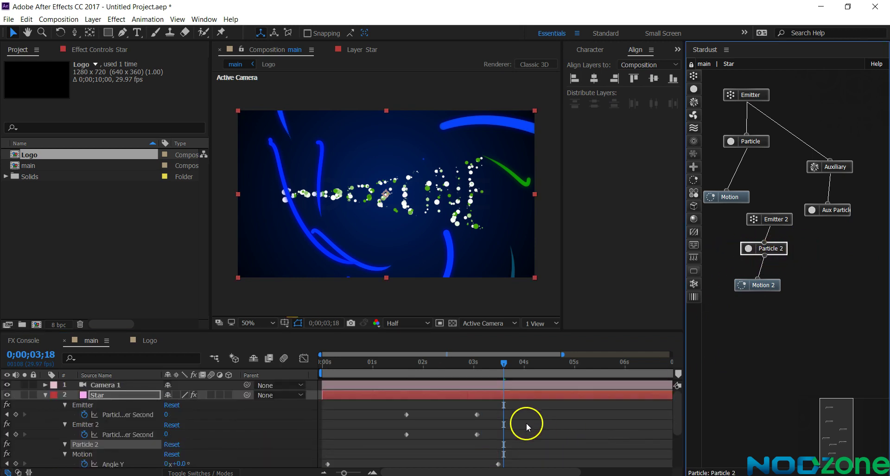
left_click_drag(465, 446, 504, 406)
left_click(476, 433)
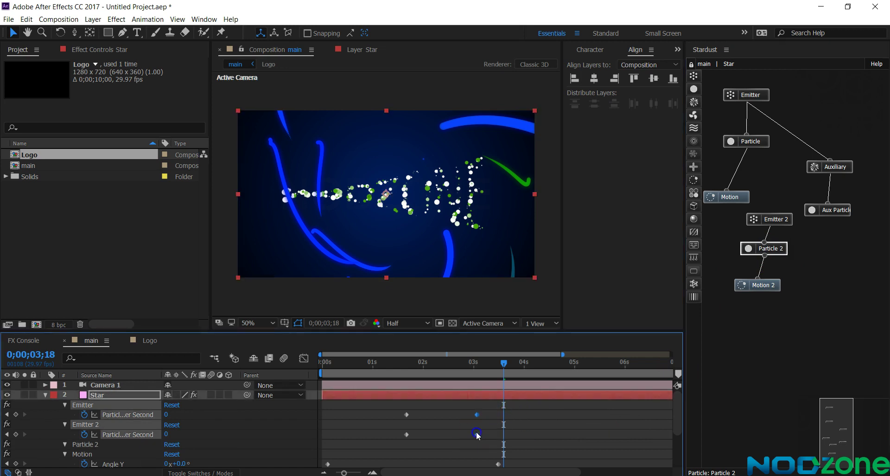
mouse_move(488, 435)
left_mouse_down()
mouse_move(479, 435)
mouse_move(501, 434)
left_mouse_up()
left_click(496, 416)
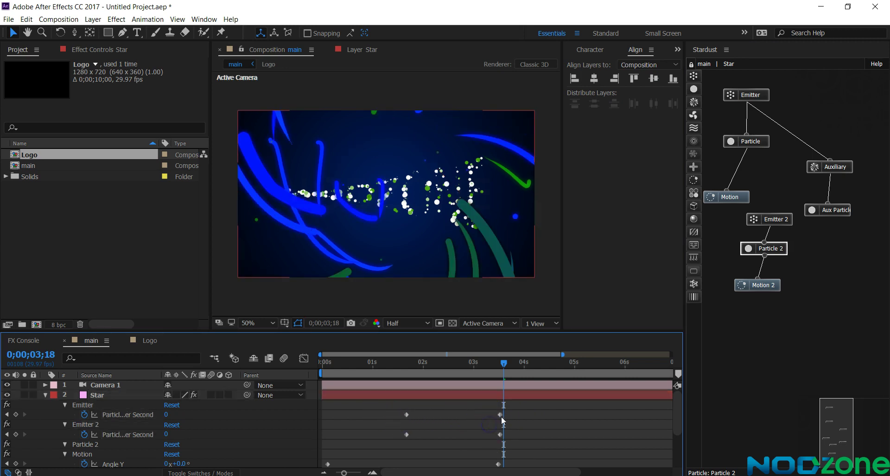
Move the last Particles Per Second keyframe to about 1.9 seconds for Emitter and about 3.7 seconds for Emitter 2.
left_click(432, 414)
left_click_drag(432, 414, 419, 414)
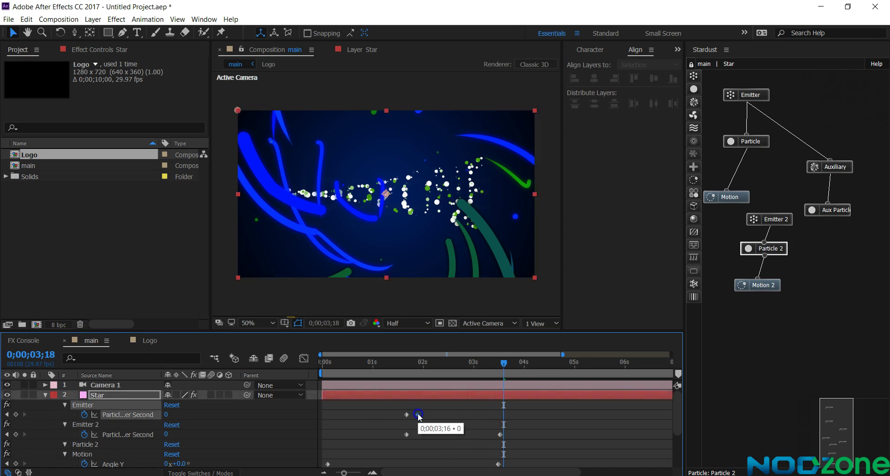
left_click(501, 434, "shift")
left_click_drag(502, 437, 513, 440)
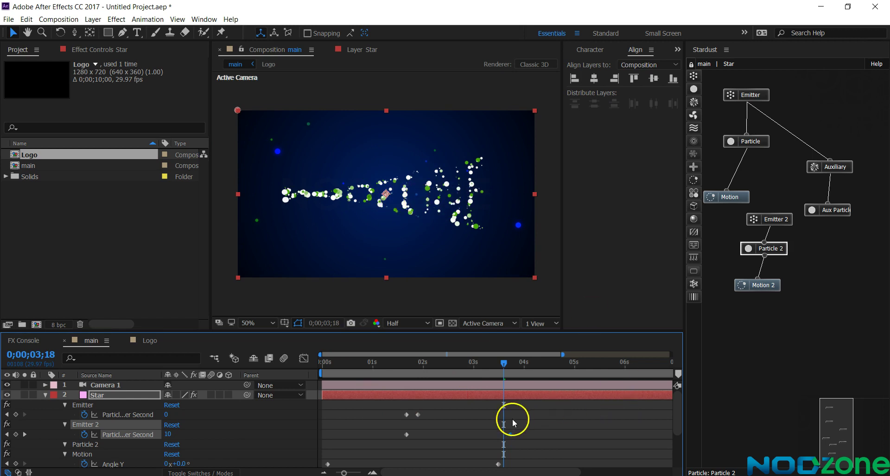
Set the end of the main composition's work area to 5 seconds.
left_click(522, 364)
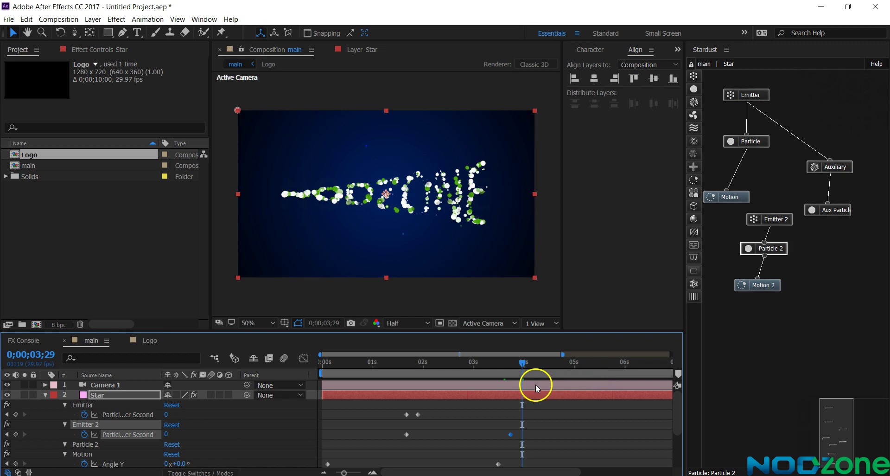
left_click(573, 364)
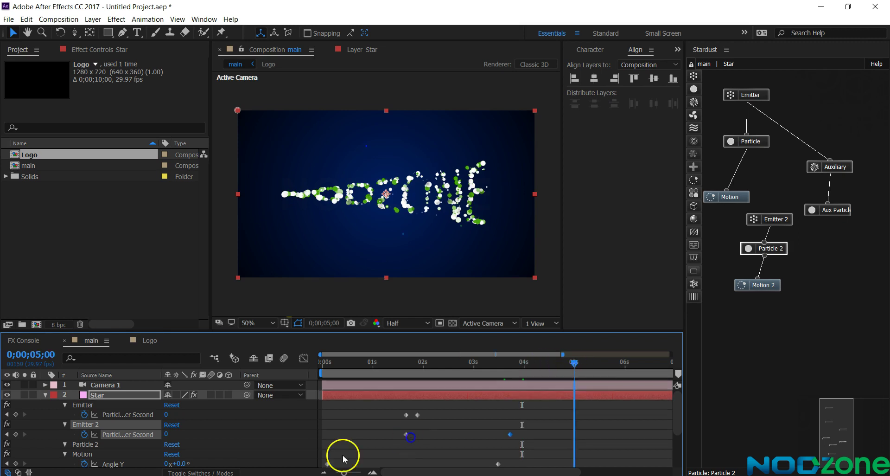
left_click_drag(344, 472, 321, 472)
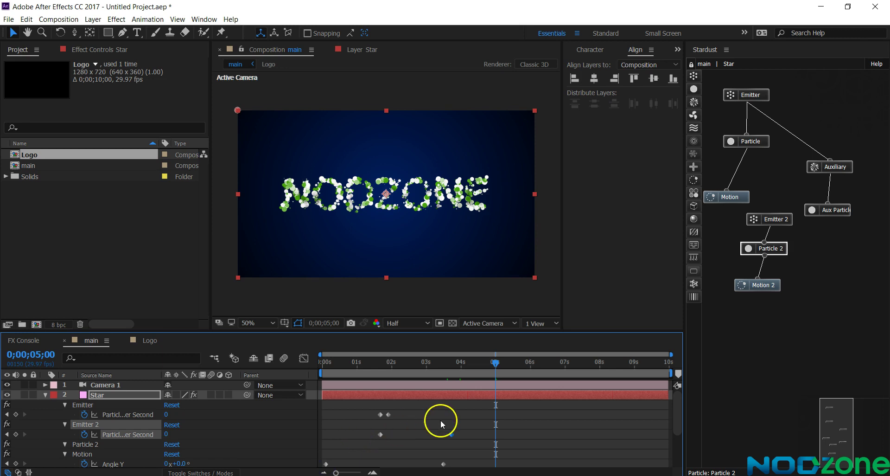
left_click(299, 190)
left_click(296, 243)
key("n")
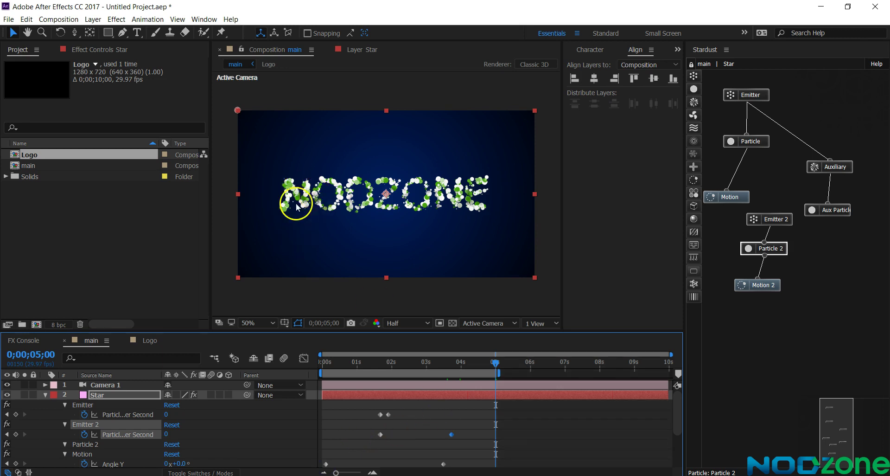
Collapse the Star layer's properties and preview the start of the main composition.
left_click(45, 385)
left_click(45, 394)
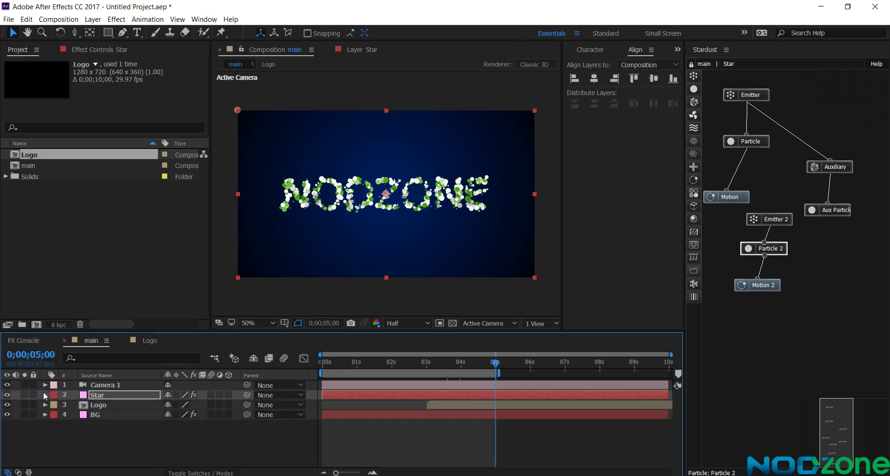
key("space")
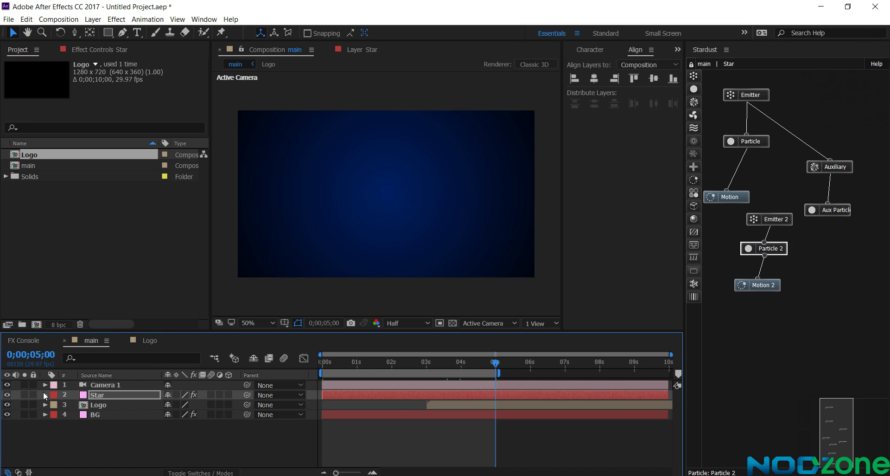
left_click(45, 460)
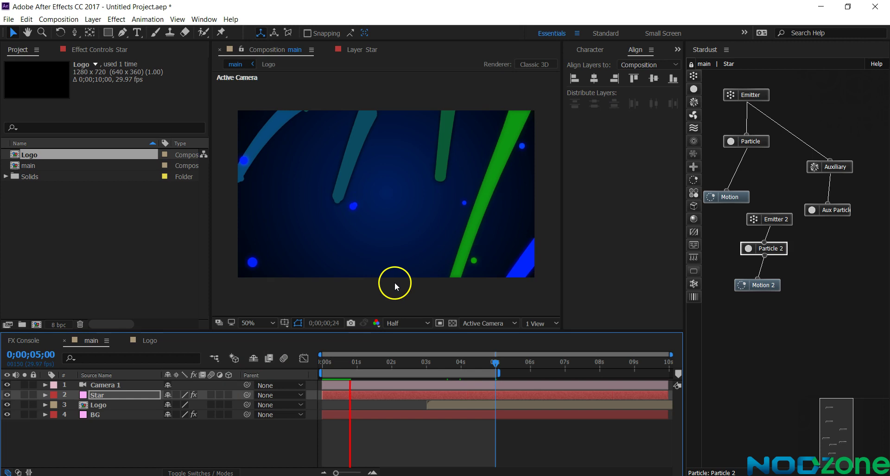
key("space")
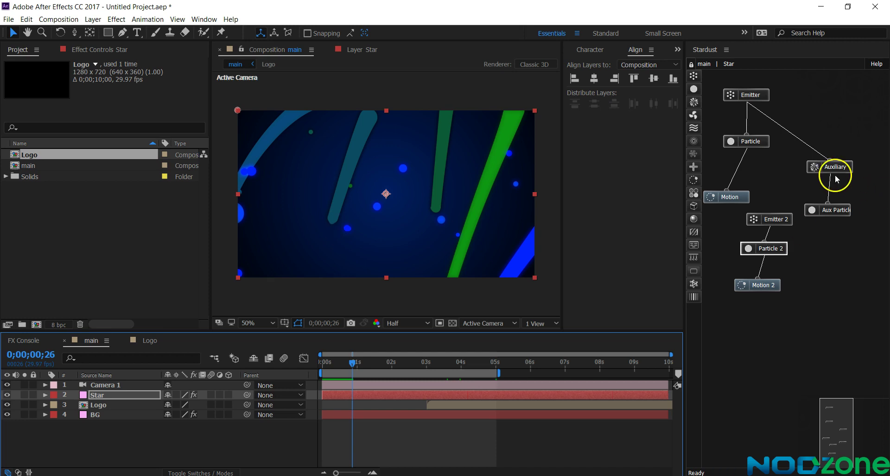
Set the size of the Star layer's first Particle node to 5 pixels.
left_click(760, 143)
left_click(741, 141)
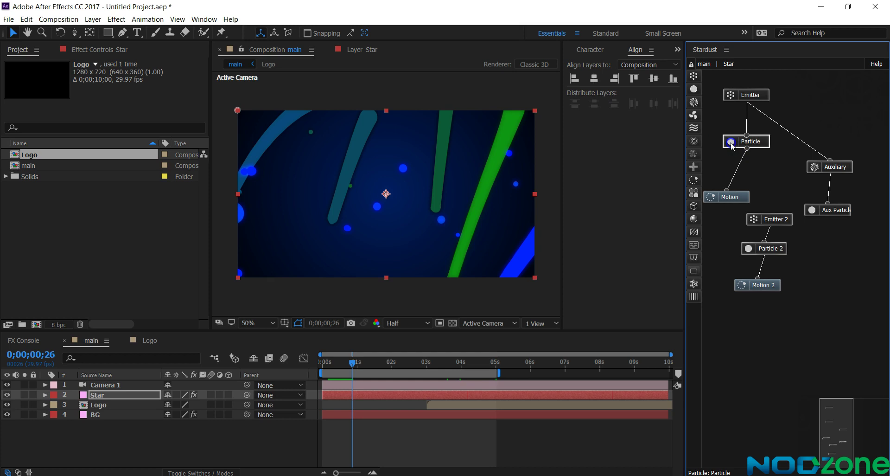
left_click(112, 53)
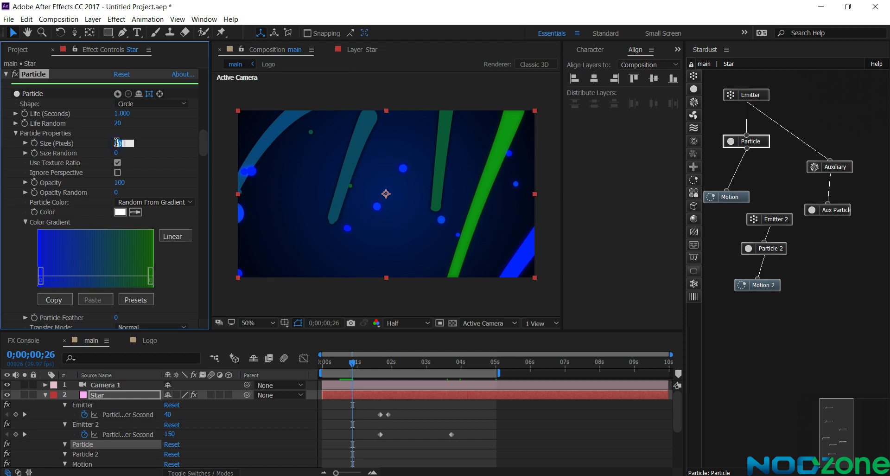
key("Return")
Preview the main composition from its beginning to check the particle trails and camera motion.
left_click(430, 421)
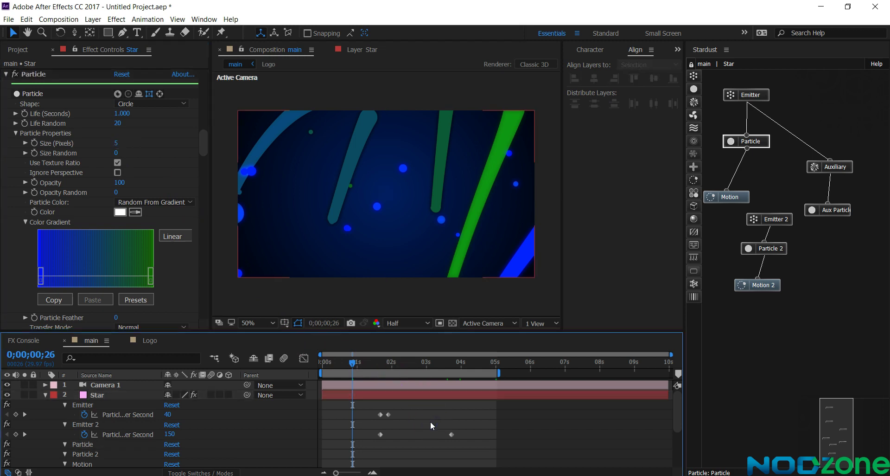
key("space")
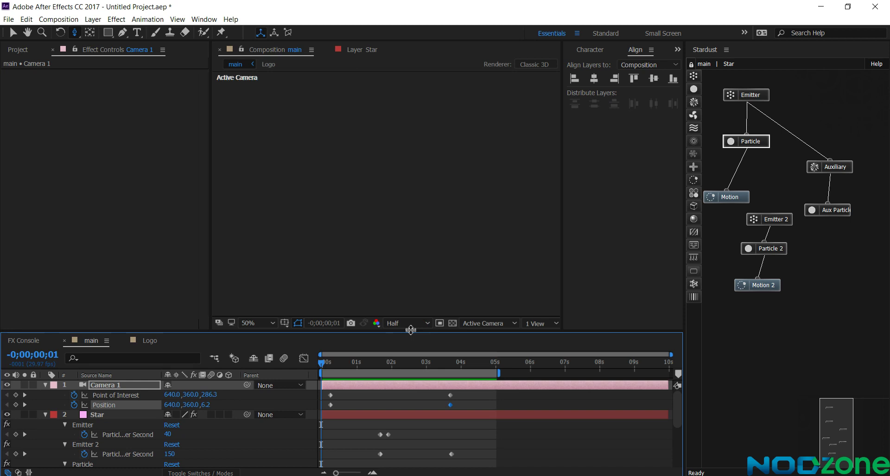
key("space")
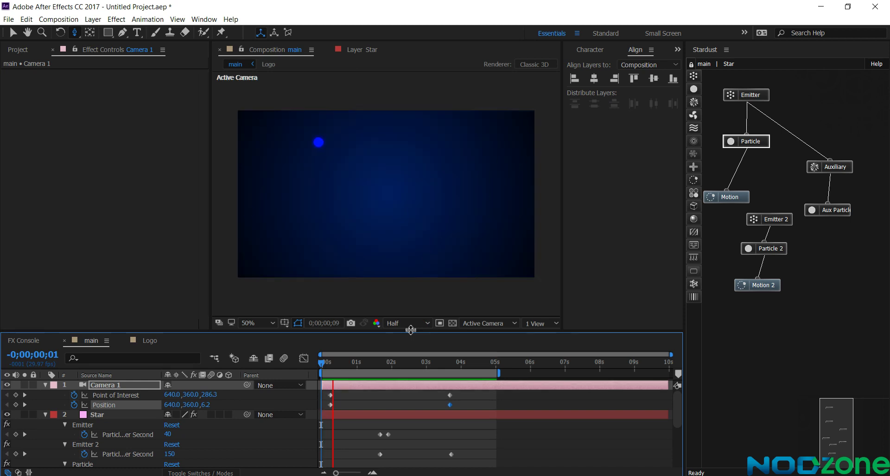